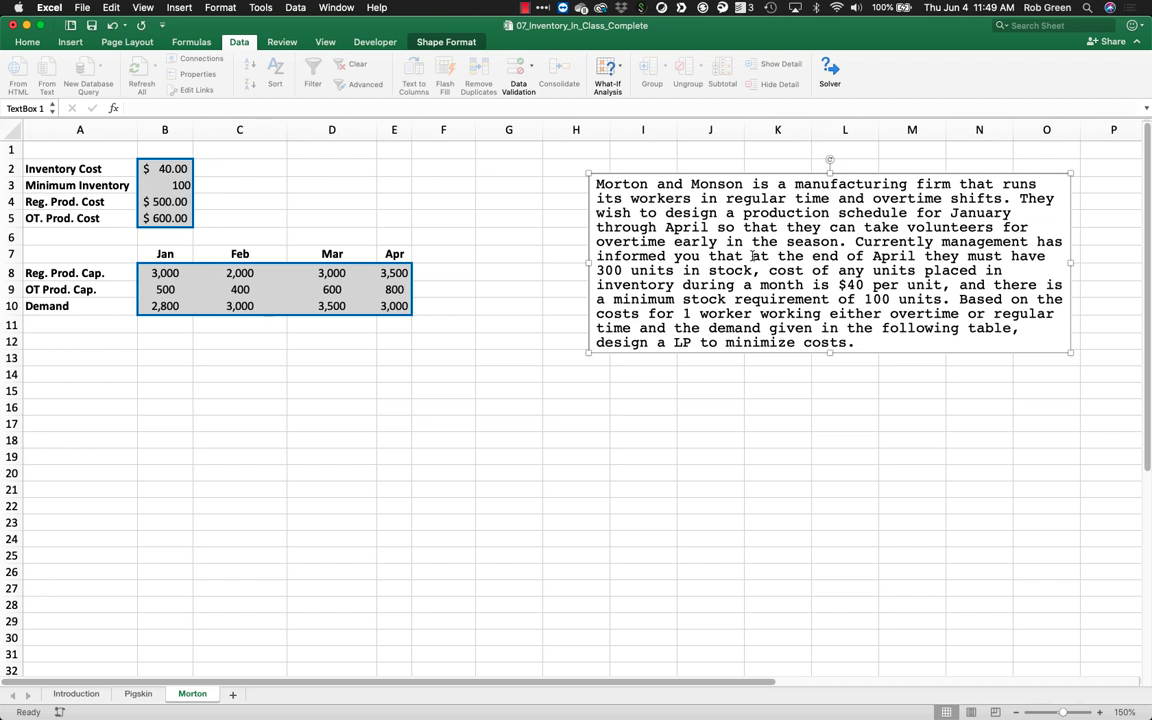
Bold the phrases about having 300 units in stock at April's end and the minimum stock requirement of 100 units in the problem text
{"action": "left_click_drag", "start_coordinate": [752, 256], "coordinate": [757, 270]}
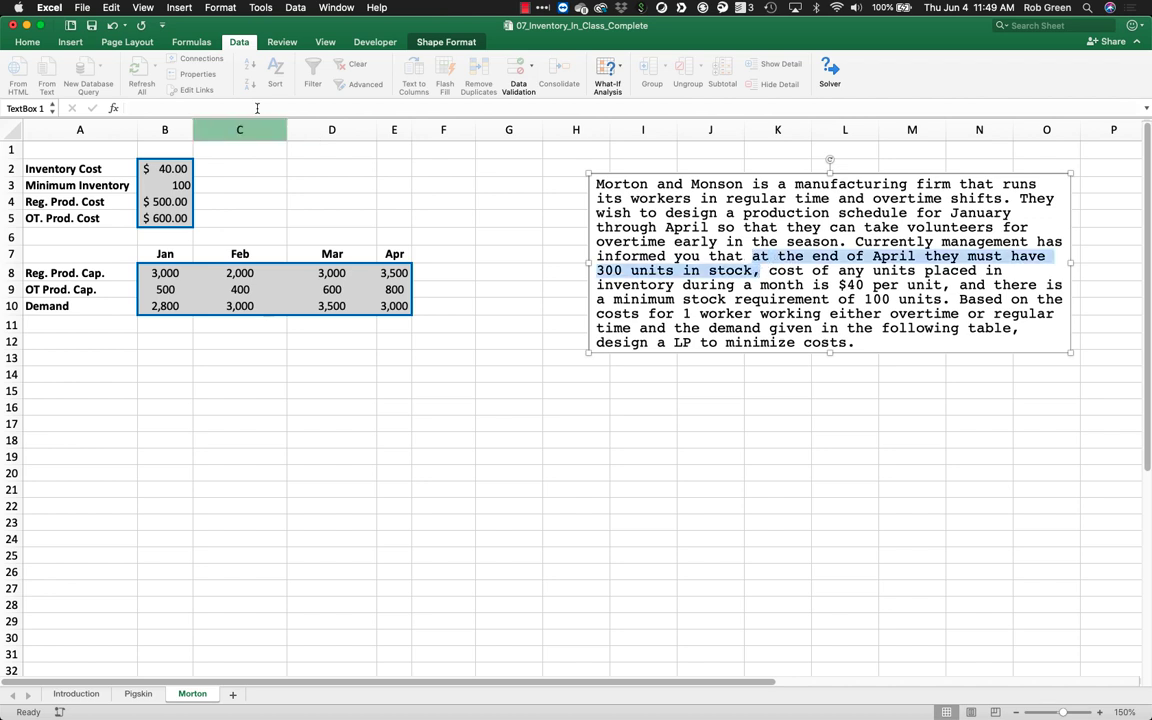
{"action": "key", "text": "super+b"}
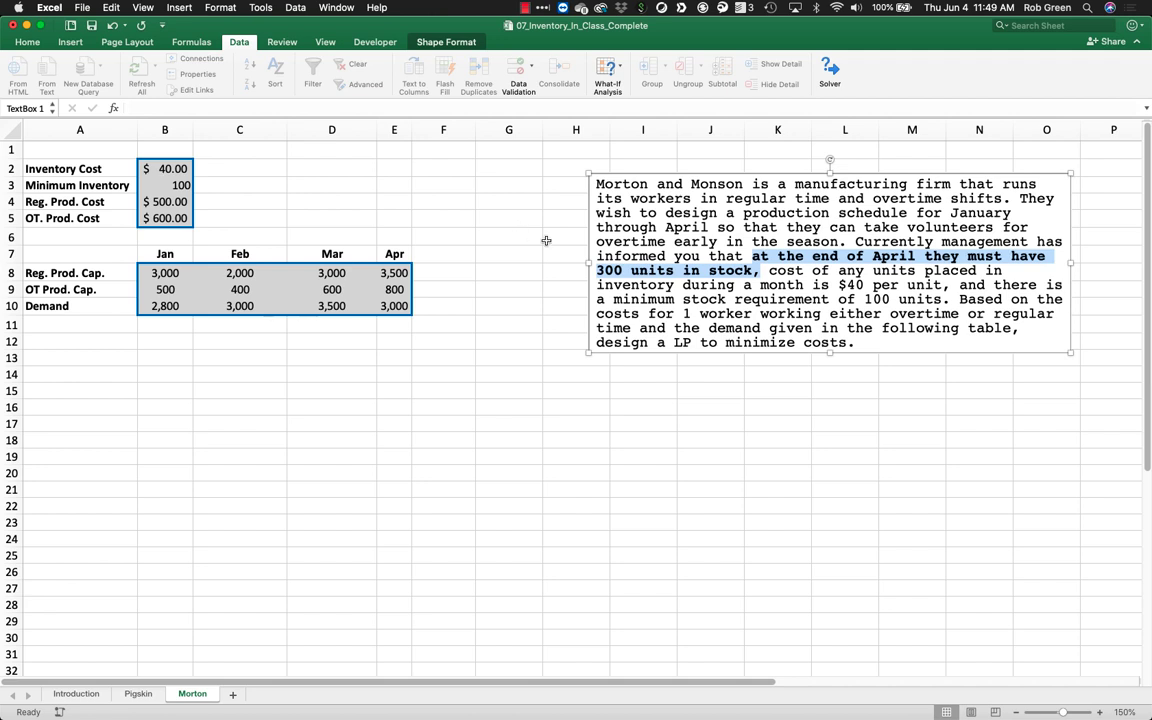
{"action": "left_click", "coordinate": [837, 270]}
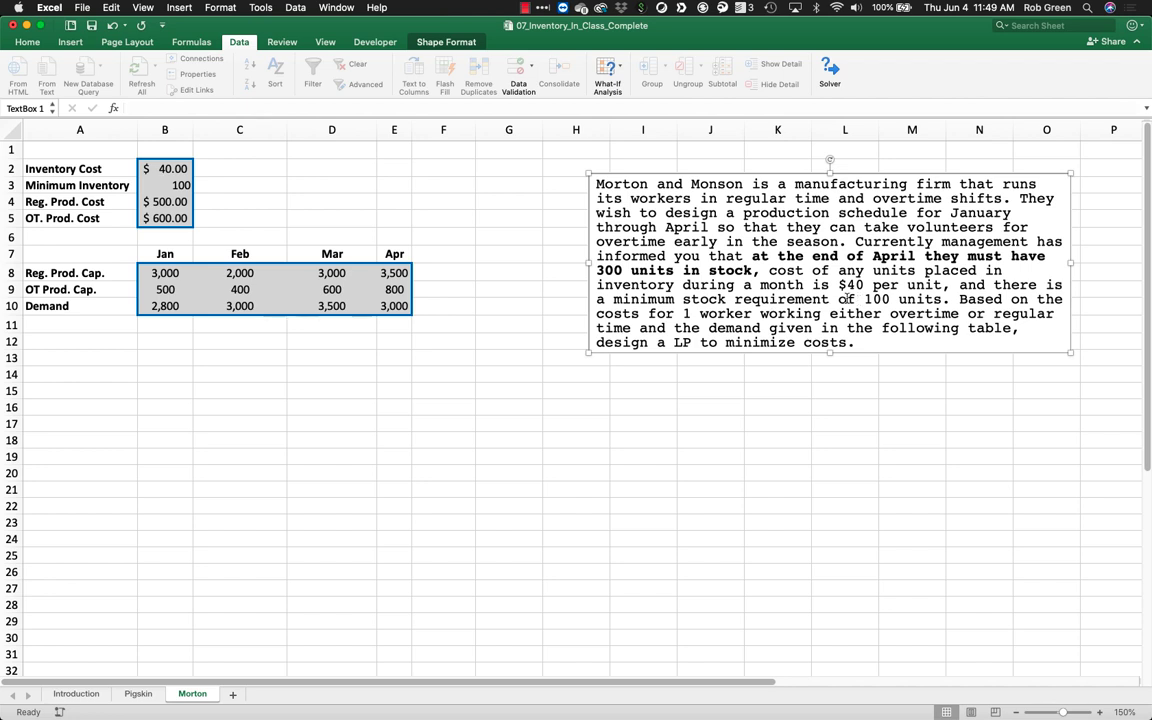
{"action": "left_click_drag", "start_coordinate": [614, 299], "coordinate": [938, 299]}
{"action": "key", "text": "super+b"}
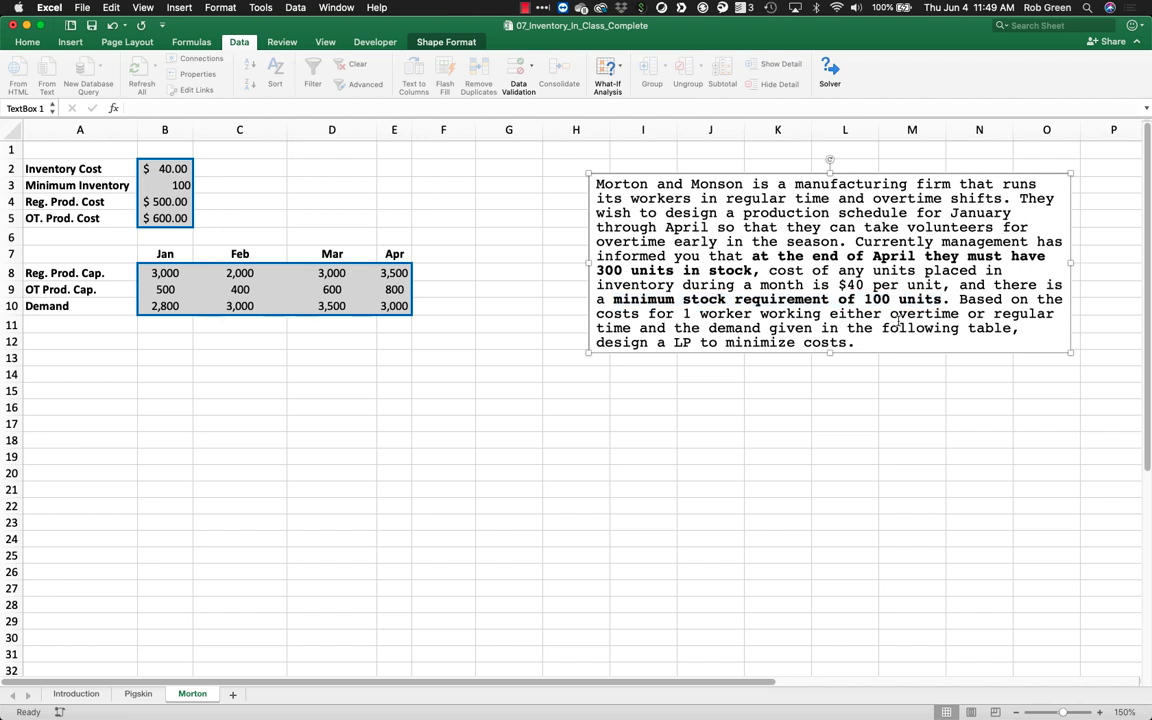
Review the worker cost and demand statements in the problem text and the cost and minimum inventory labels in A2:A5
{"action": "left_click_drag", "start_coordinate": [829, 313], "coordinate": [985, 313]}
{"action": "left_click_drag", "start_coordinate": [736, 333], "coordinate": [927, 336]}
{"action": "left_click", "coordinate": [855, 340]}
{"action": "left_click", "coordinate": [57, 342]}
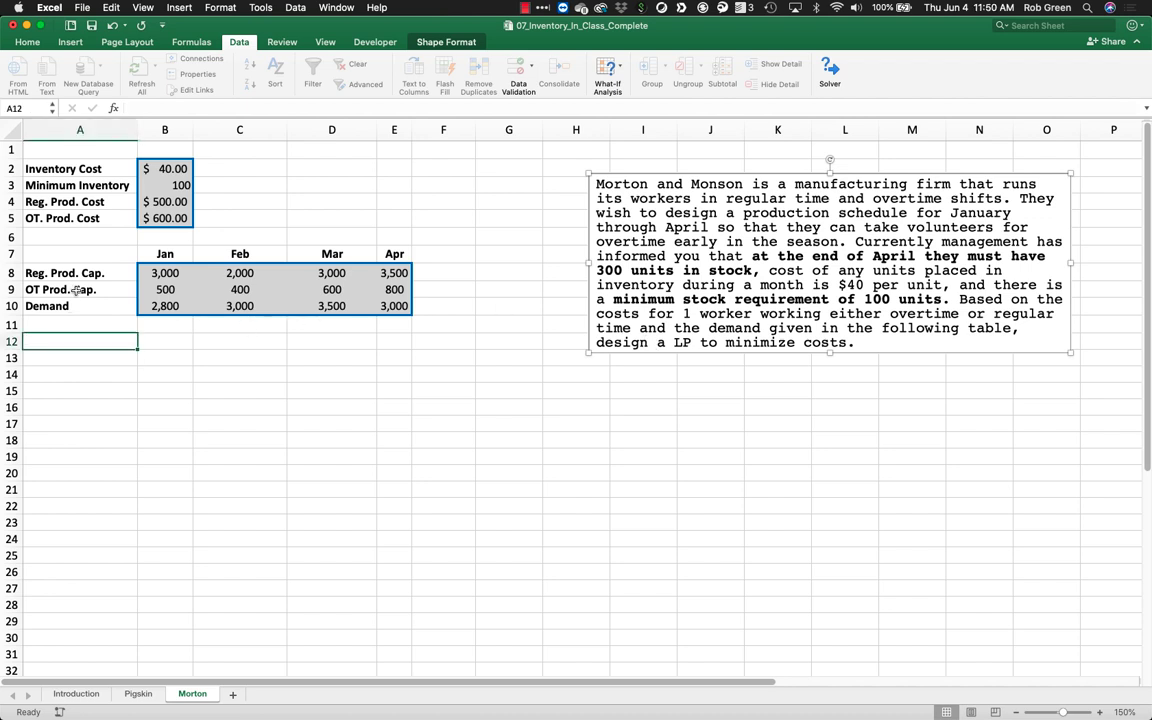
{"action": "key", "text": "super+z"}
{"action": "left_click", "coordinate": [97, 168]}
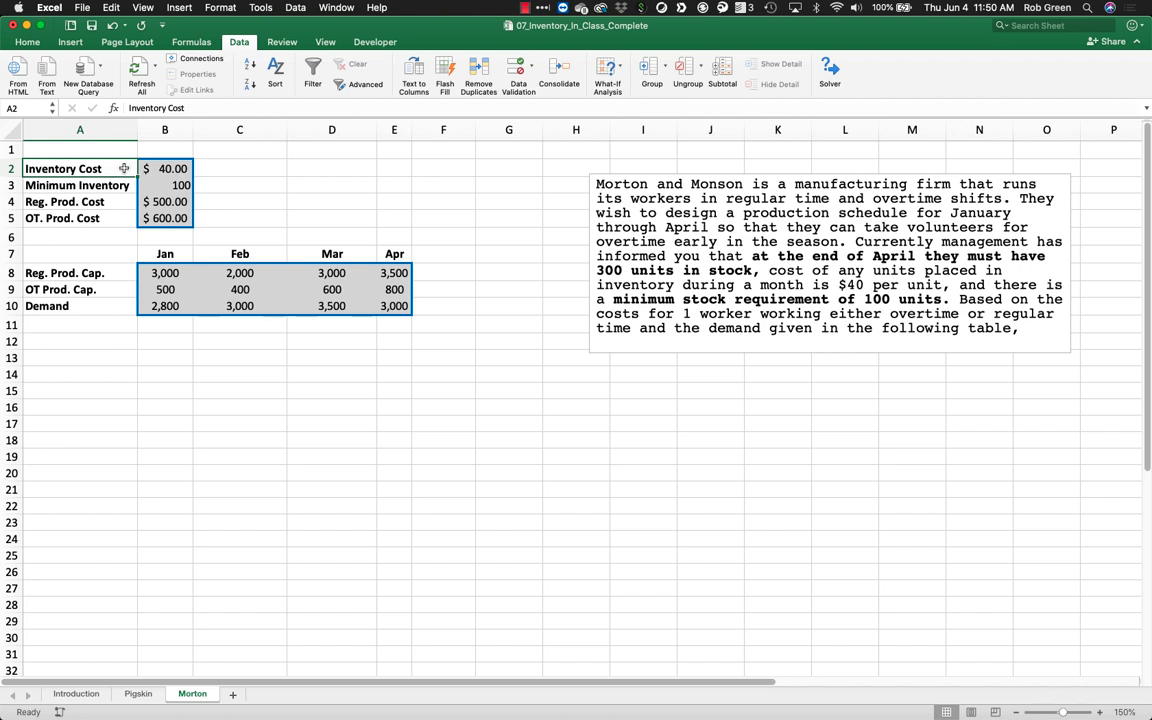
{"action": "left_click", "coordinate": [106, 178]}
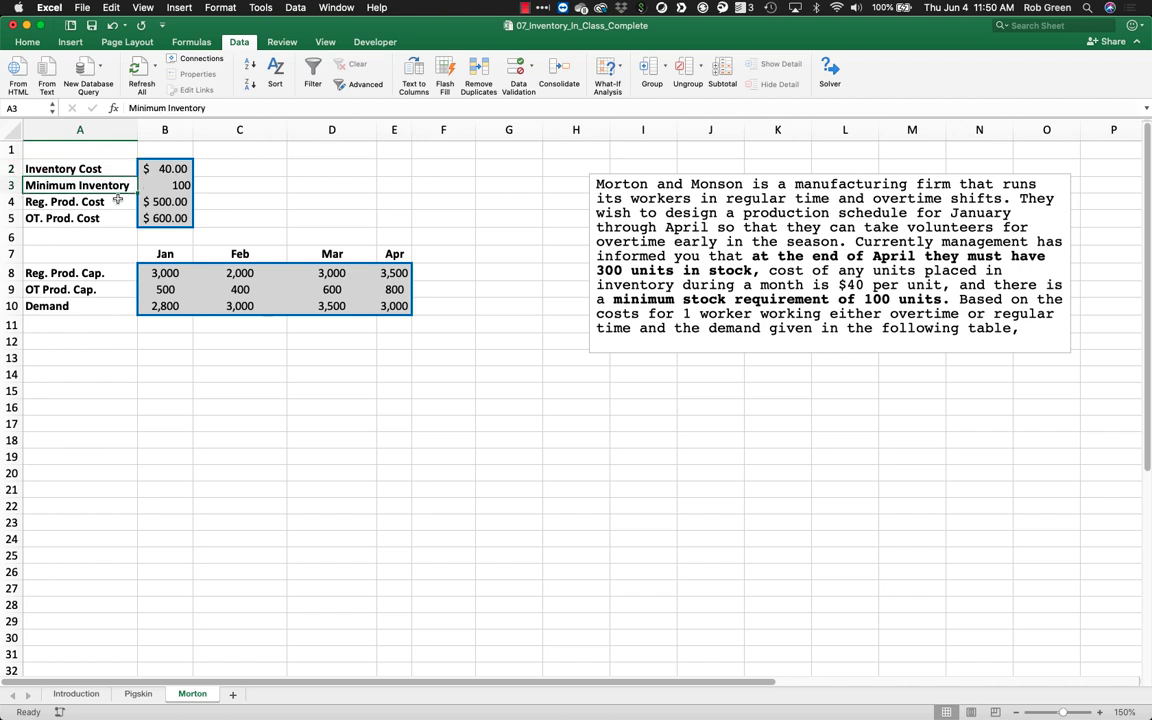
{"action": "left_click", "coordinate": [116, 205]}
{"action": "left_click", "coordinate": [110, 220]}
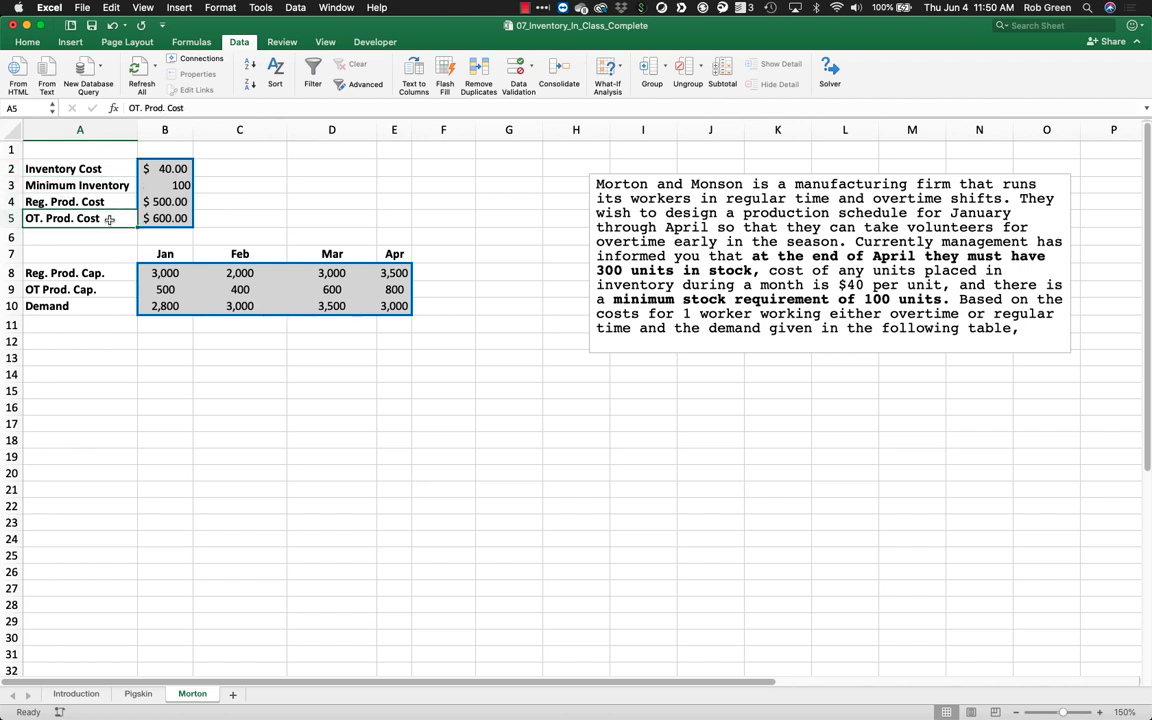
Autofit the widths of columns A and B, and look over the monthly capacity and demand rows
{"action": "double_click", "coordinate": [137, 130]}
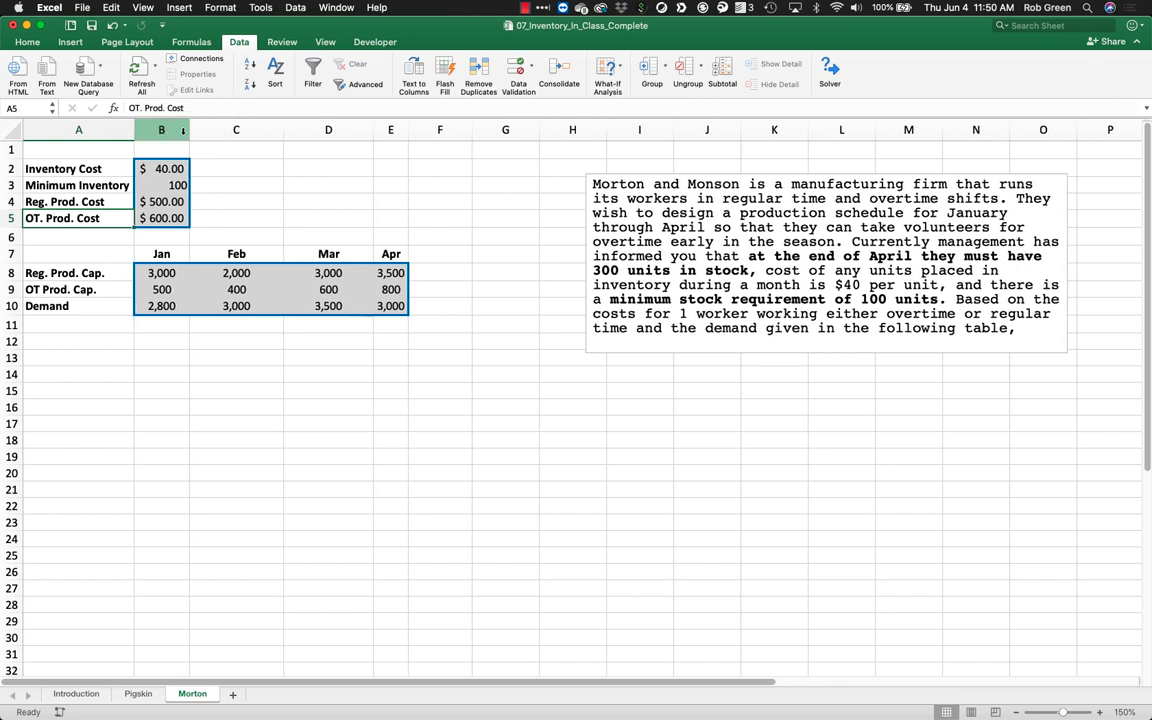
{"action": "double_click", "coordinate": [188, 130]}
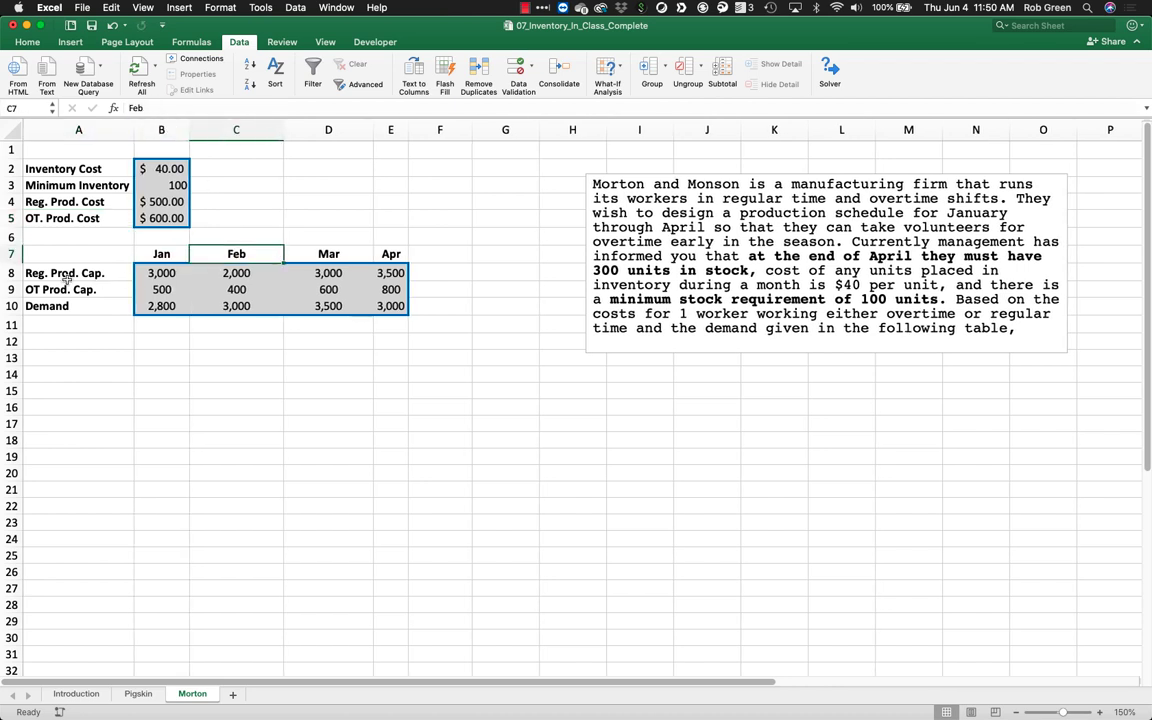
{"action": "left_click_drag", "start_coordinate": [60, 273], "coordinate": [397, 312]}
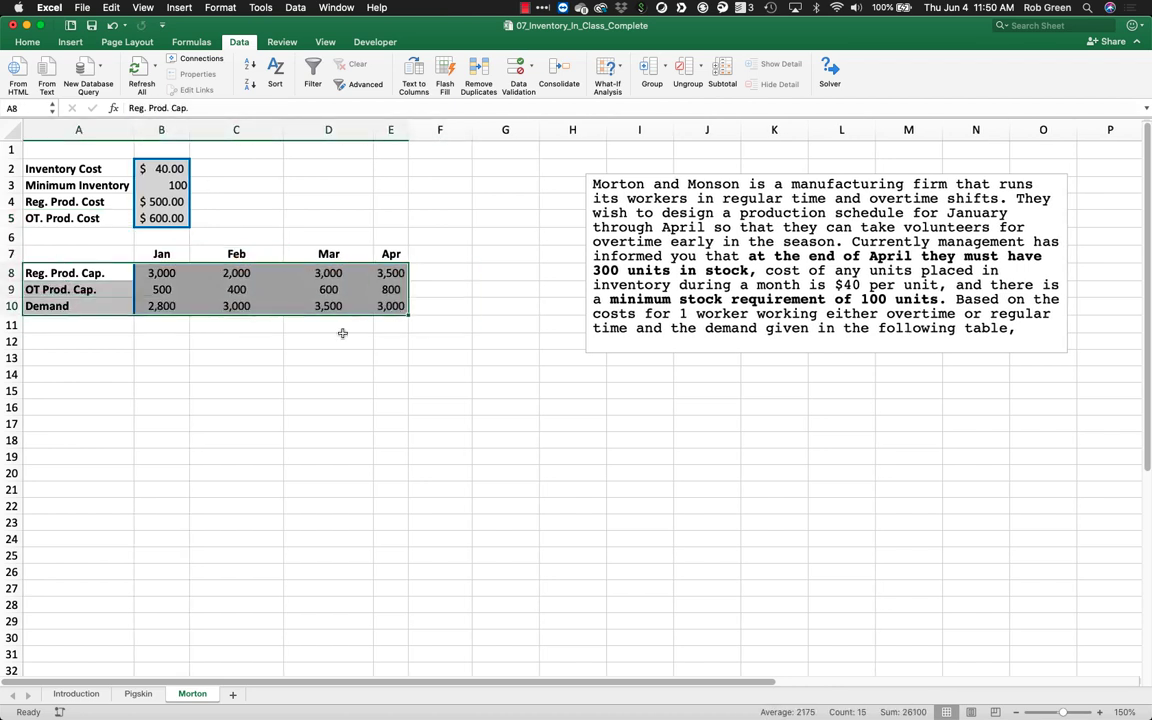
{"action": "left_click", "coordinate": [168, 390]}
{"action": "left_click_drag", "start_coordinate": [95, 274], "coordinate": [368, 290]}
{"action": "left_click_drag", "start_coordinate": [92, 311], "coordinate": [396, 306]}
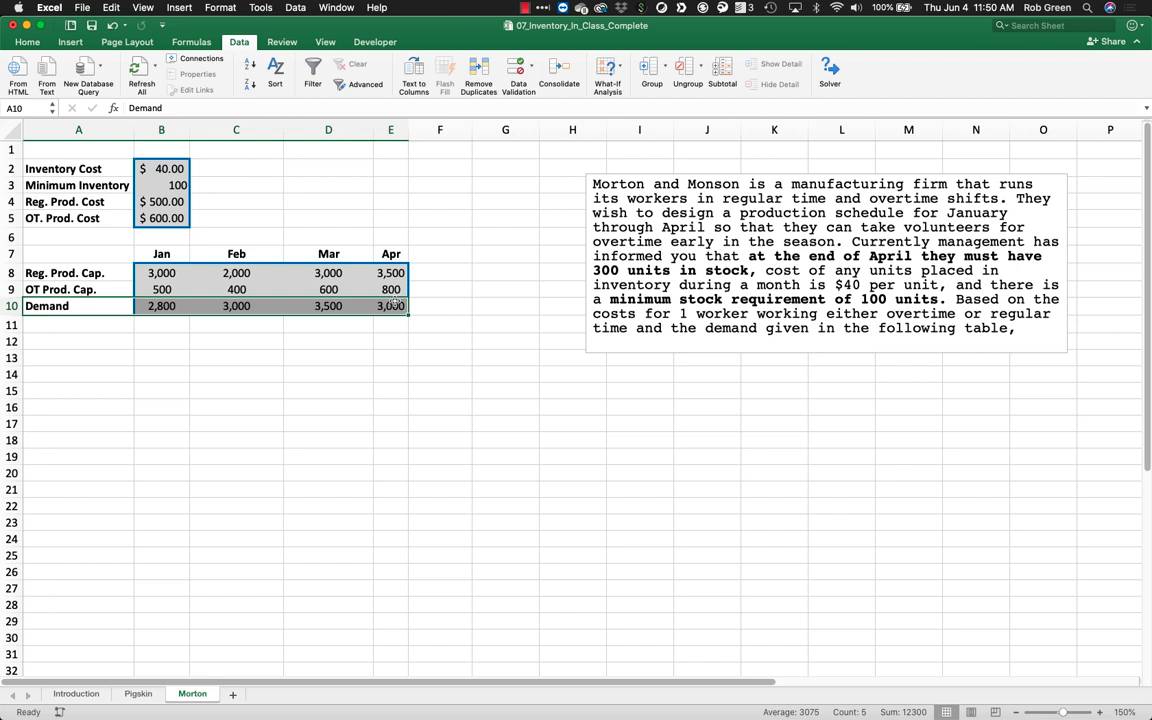
Enter the label "Regular Production" in cell A12 below the demand table
{"action": "left_click", "coordinate": [82, 340]}
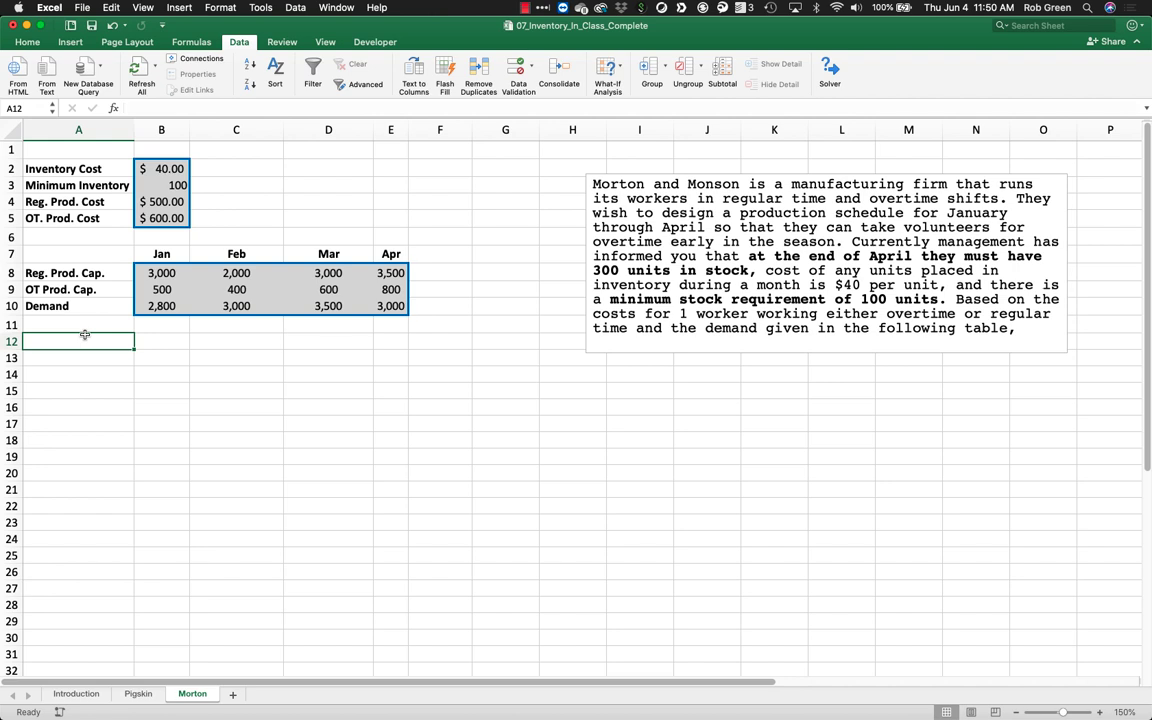
{"action": "type", "text": "Regular Production"}
{"action": "key", "text": "Tab"}
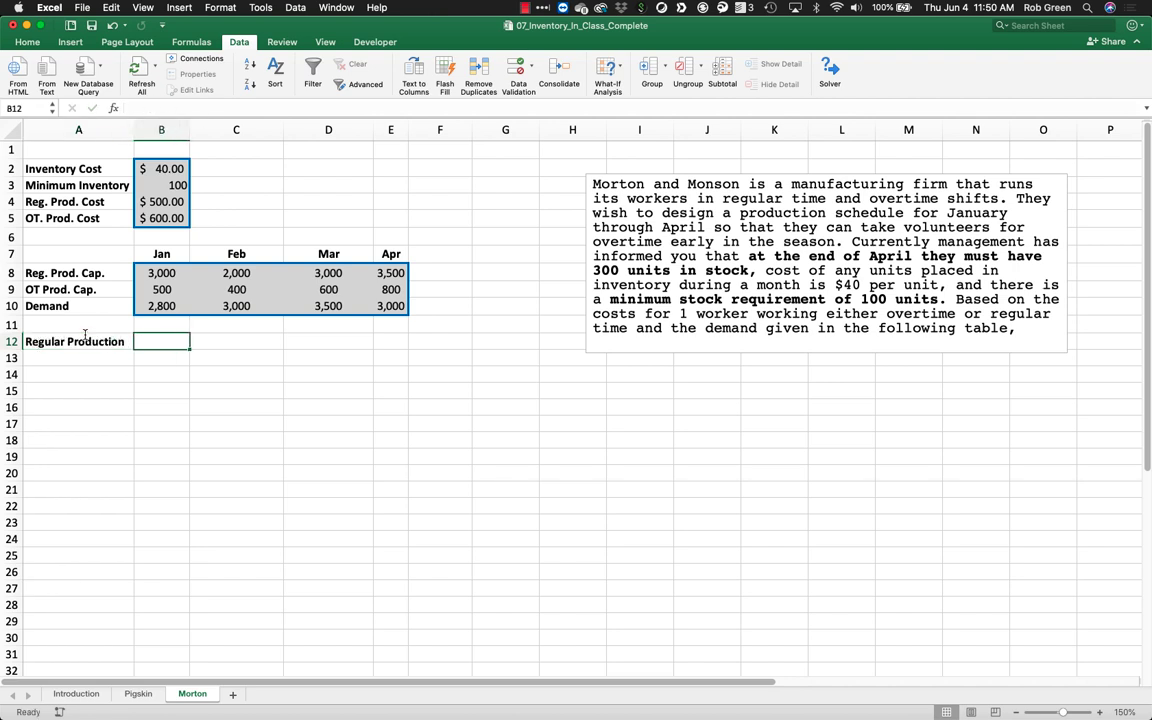
Apply a thicker solid red outline border around the regular production cells B12:E12
{"action": "left_click_drag", "start_coordinate": [171, 346], "coordinate": [378, 342]}
{"action": "right_click", "coordinate": [378, 342]}
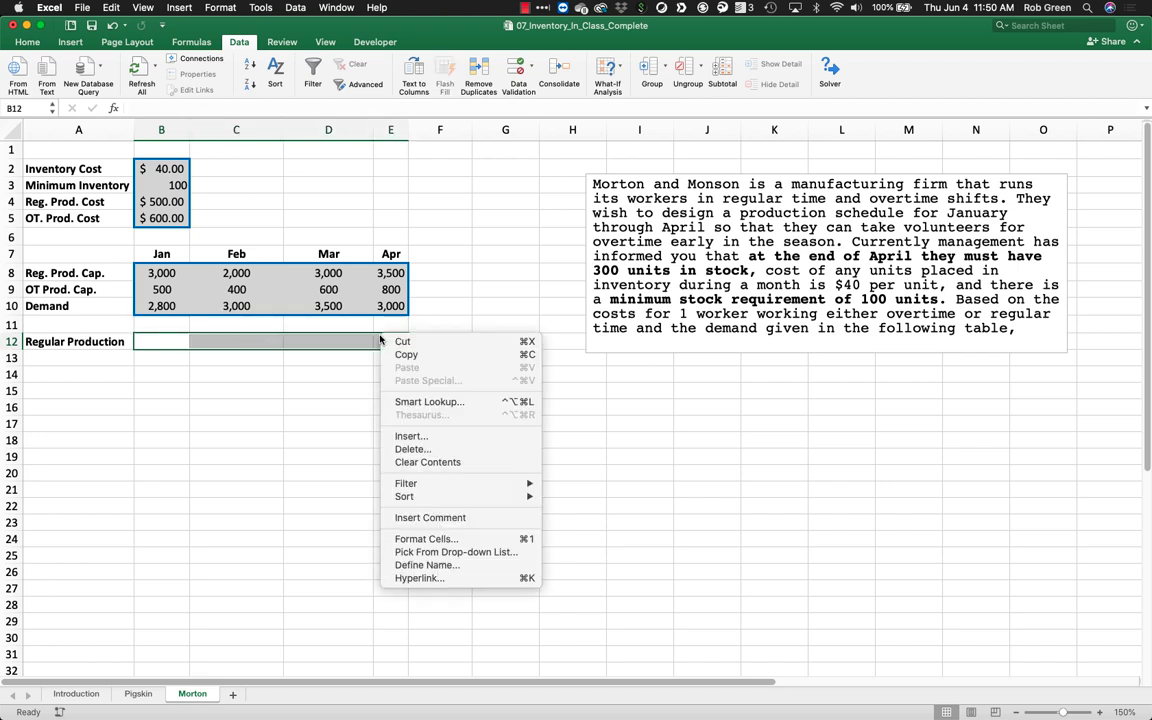
{"action": "left_click", "coordinate": [452, 540]}
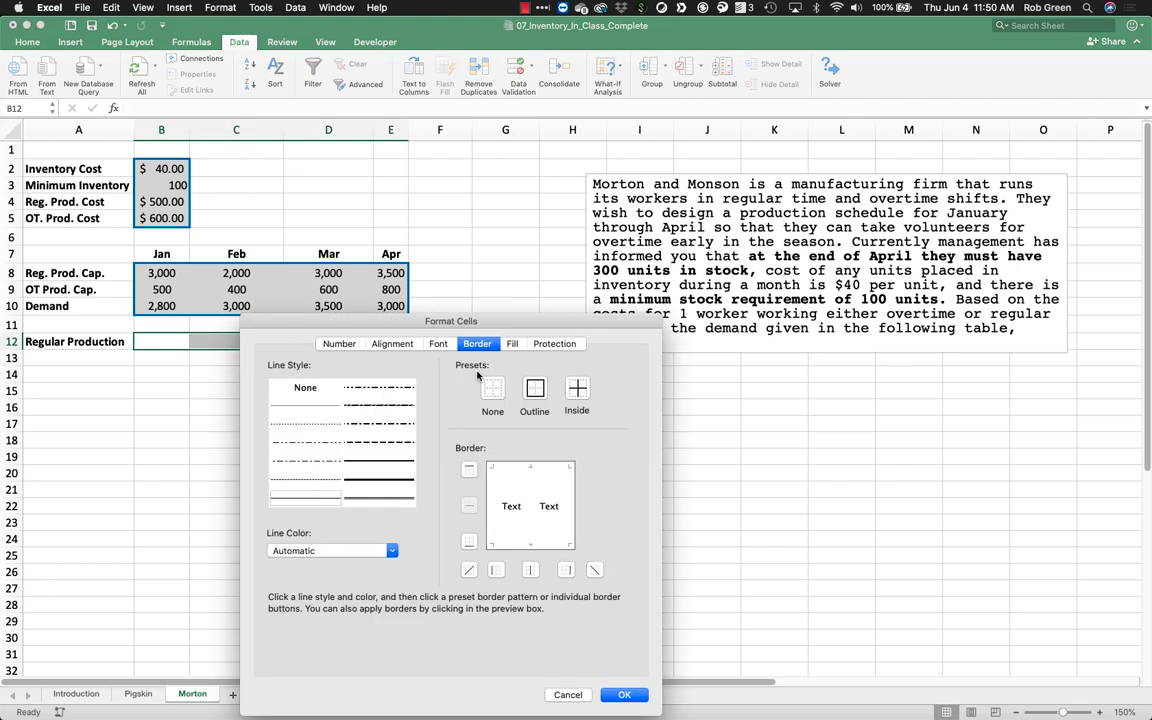
{"action": "left_click", "coordinate": [370, 550]}
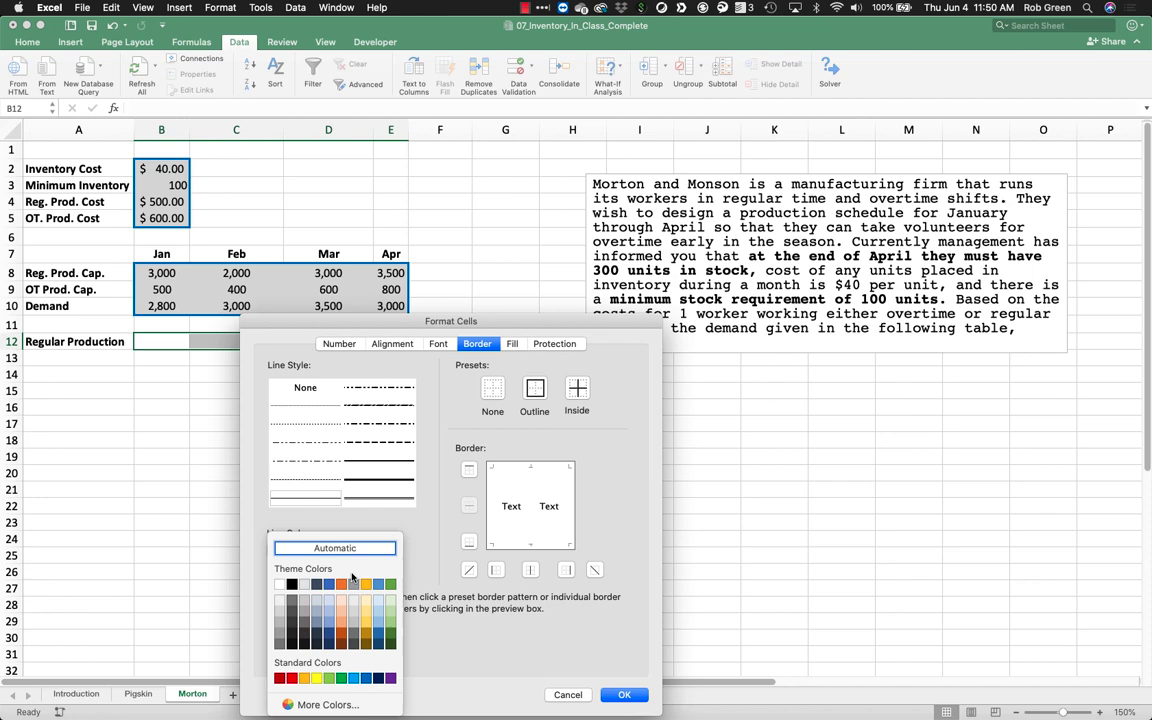
{"action": "left_click", "coordinate": [289, 681]}
{"action": "left_click", "coordinate": [378, 461]}
{"action": "left_click", "coordinate": [535, 392]}
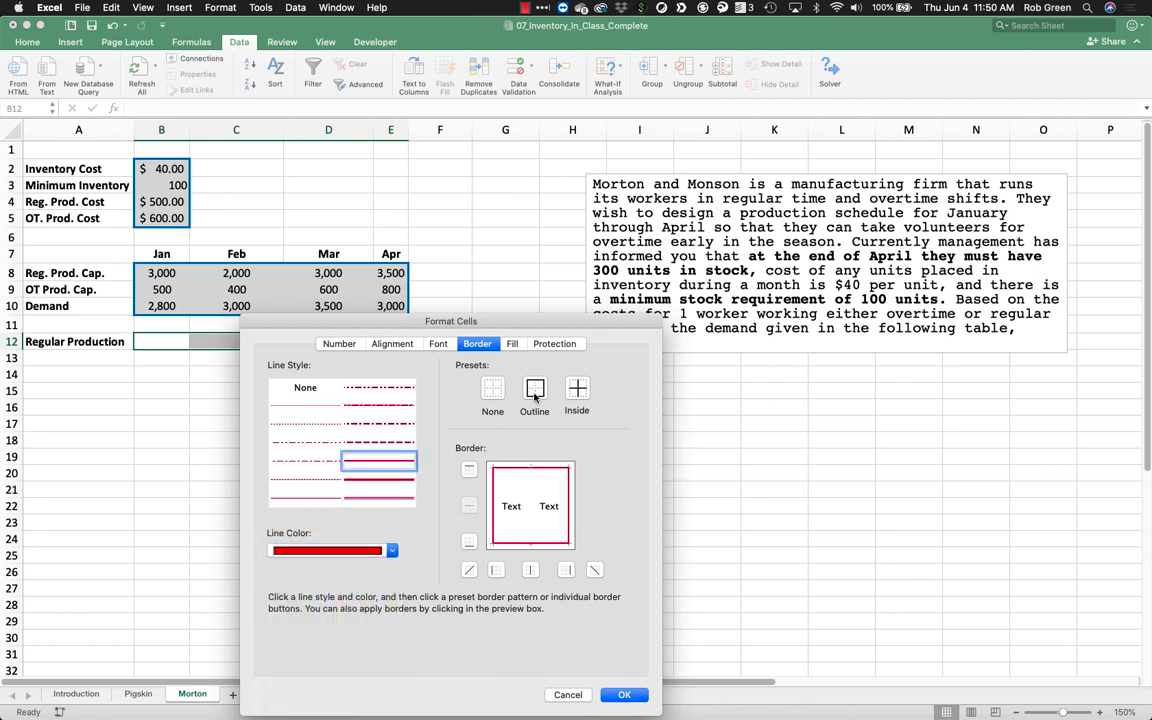
{"action": "left_click", "coordinate": [622, 695]}
{"action": "left_click", "coordinate": [159, 442]}
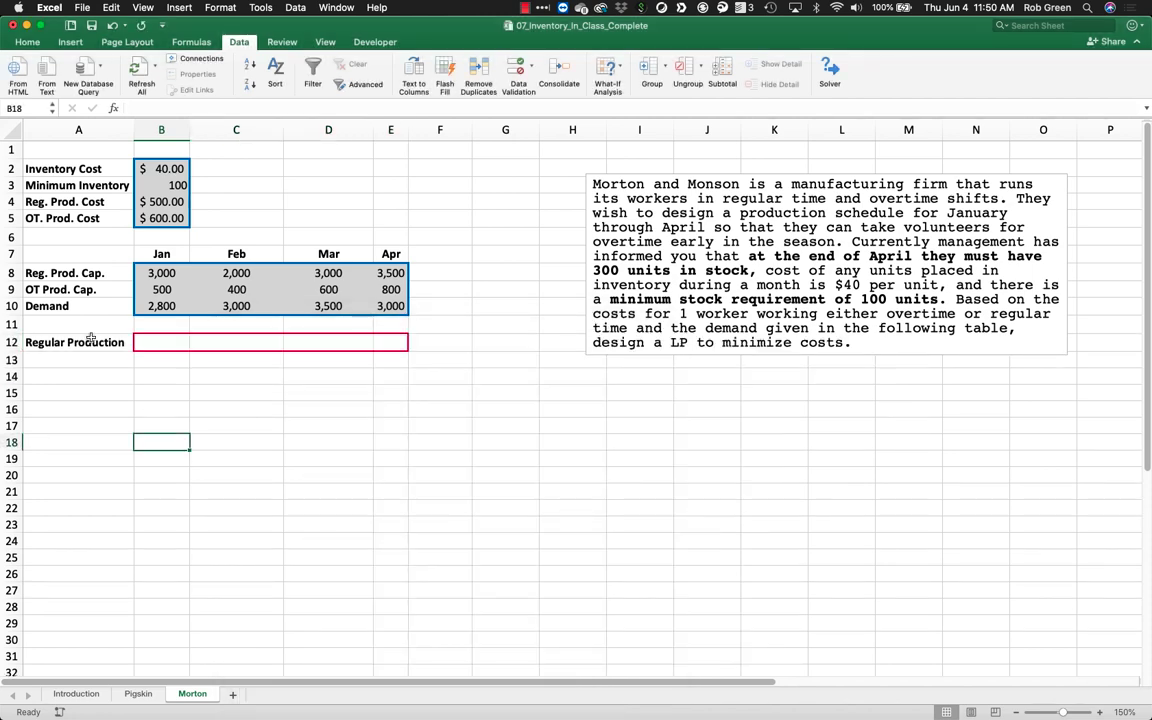
Copy the regular production row A12:E12, with its label and border, to row 16
{"action": "left_click_drag", "start_coordinate": [90, 342], "coordinate": [391, 346]}
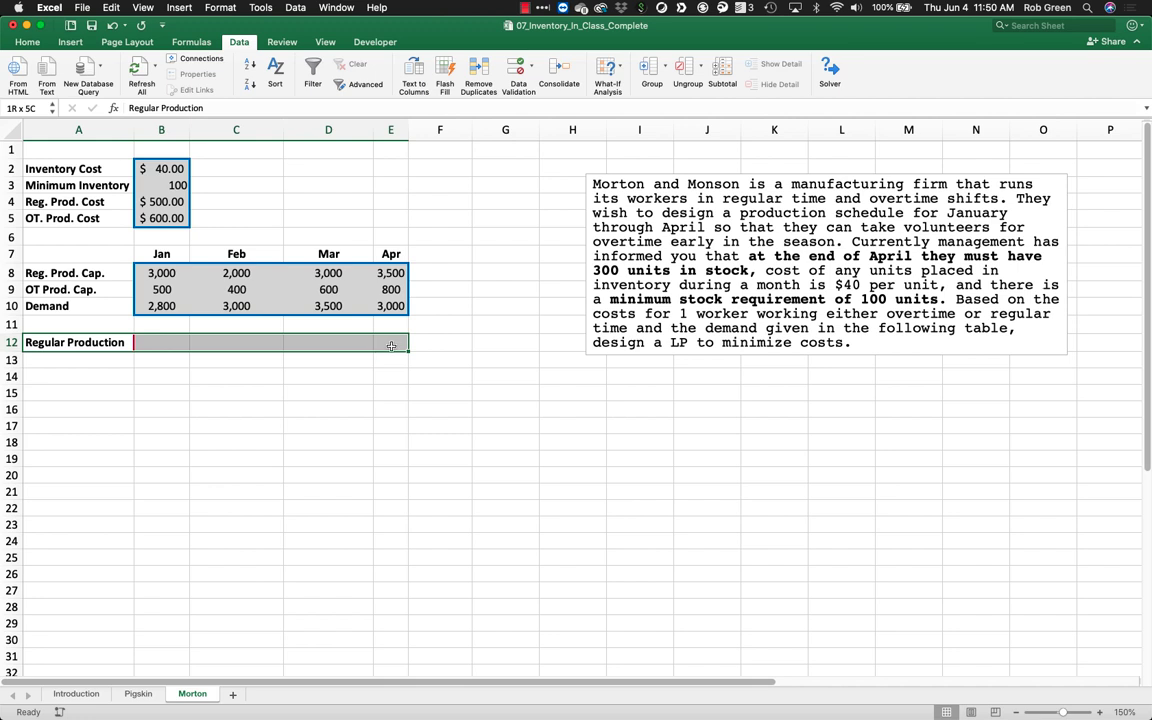
{"action": "key", "text": "super+c"}
{"action": "left_click", "coordinate": [83, 406]}
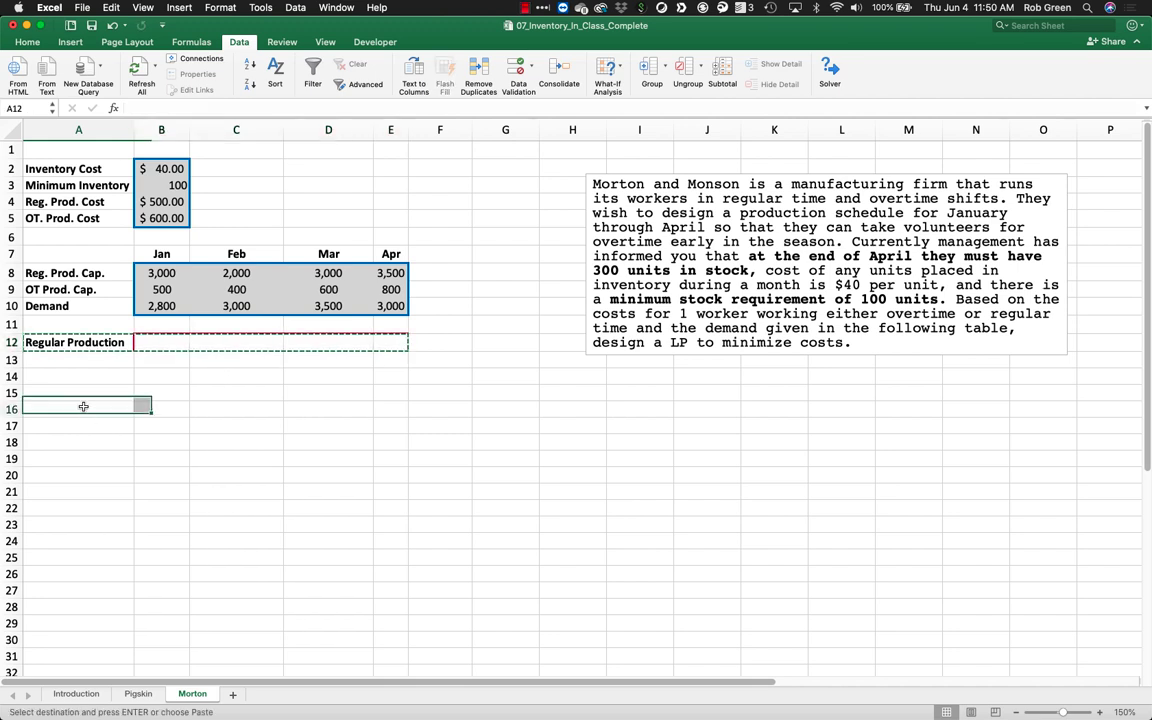
{"action": "key", "text": "super+v"}
Change the label in A16 to "Overtime Production" and widen column A slightly to fit it
{"action": "double_click", "coordinate": [54, 410]}
{"action": "left_click_drag", "start_coordinate": [25, 410], "coordinate": [55, 411]}
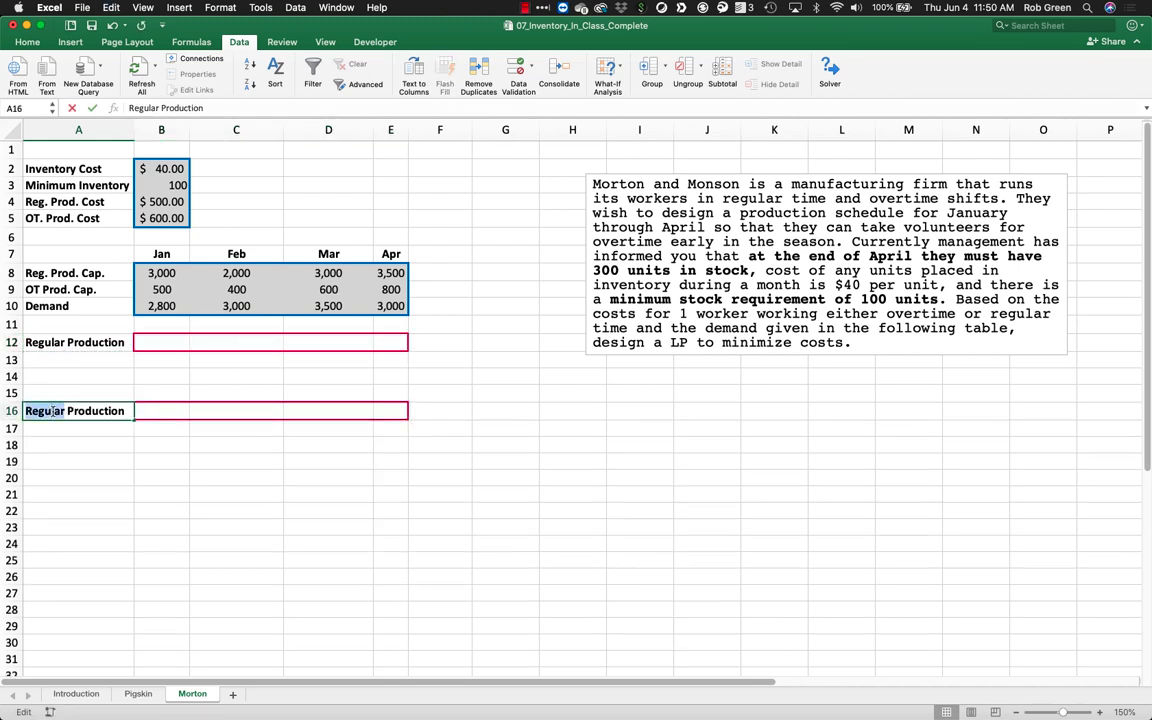
{"action": "type", "text": "Overtime"}
{"action": "key", "text": "BackSpace"}
{"action": "key", "text": "BackSpace"}
{"action": "key", "text": "BackSpace"}
{"action": "key", "text": "BackSpace"}
{"action": "key", "text": "BackSpace"}
{"action": "key", "text": "BackSpace"}
{"action": "key", "text": "BackSpace"}
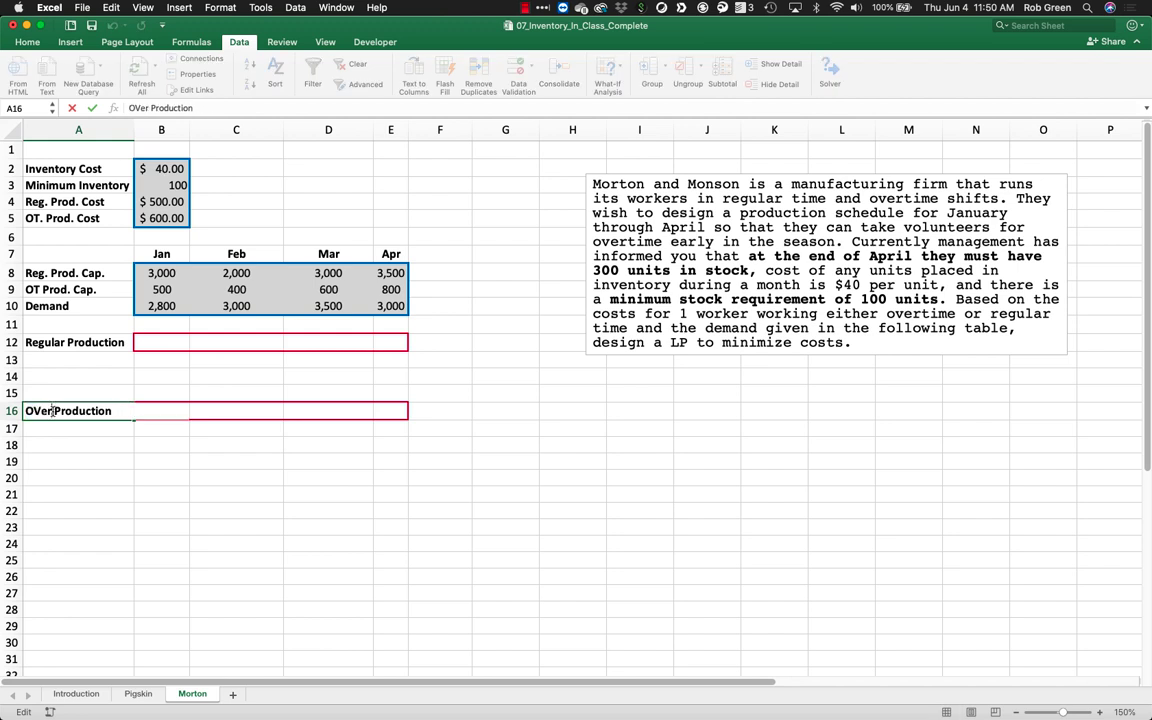
{"action": "type", "text": "vertime"}
{"action": "key", "text": "Return"}
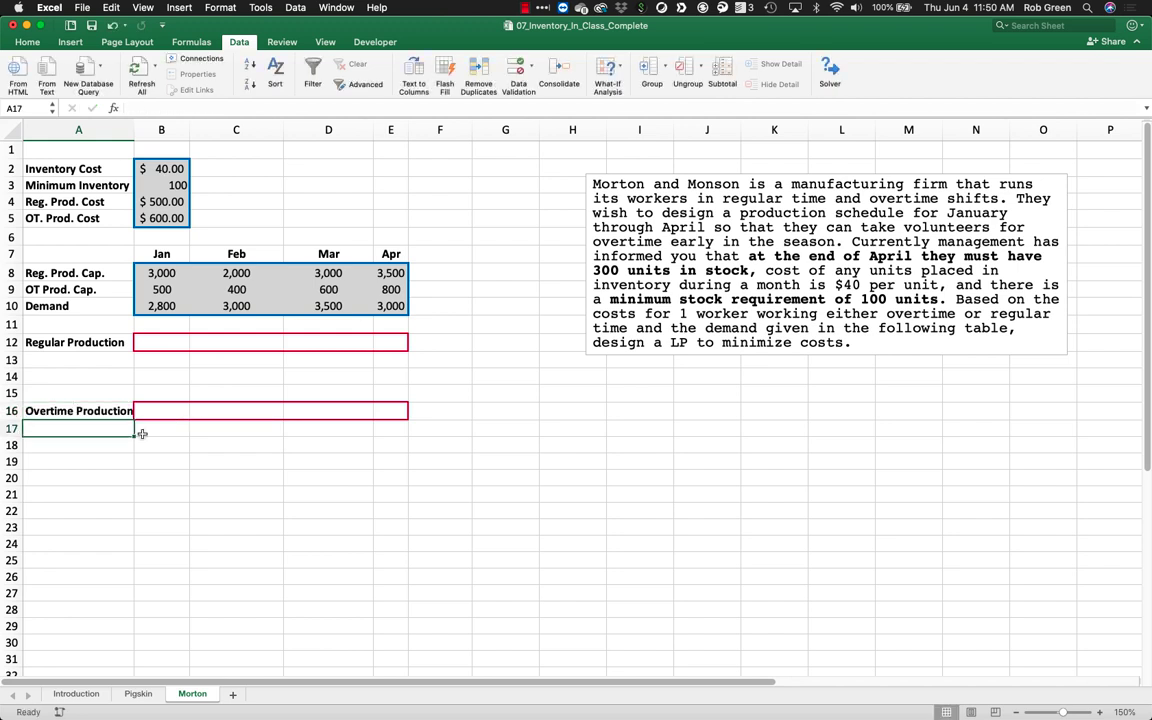
{"action": "left_click_drag", "start_coordinate": [139, 121], "coordinate": [143, 121]}
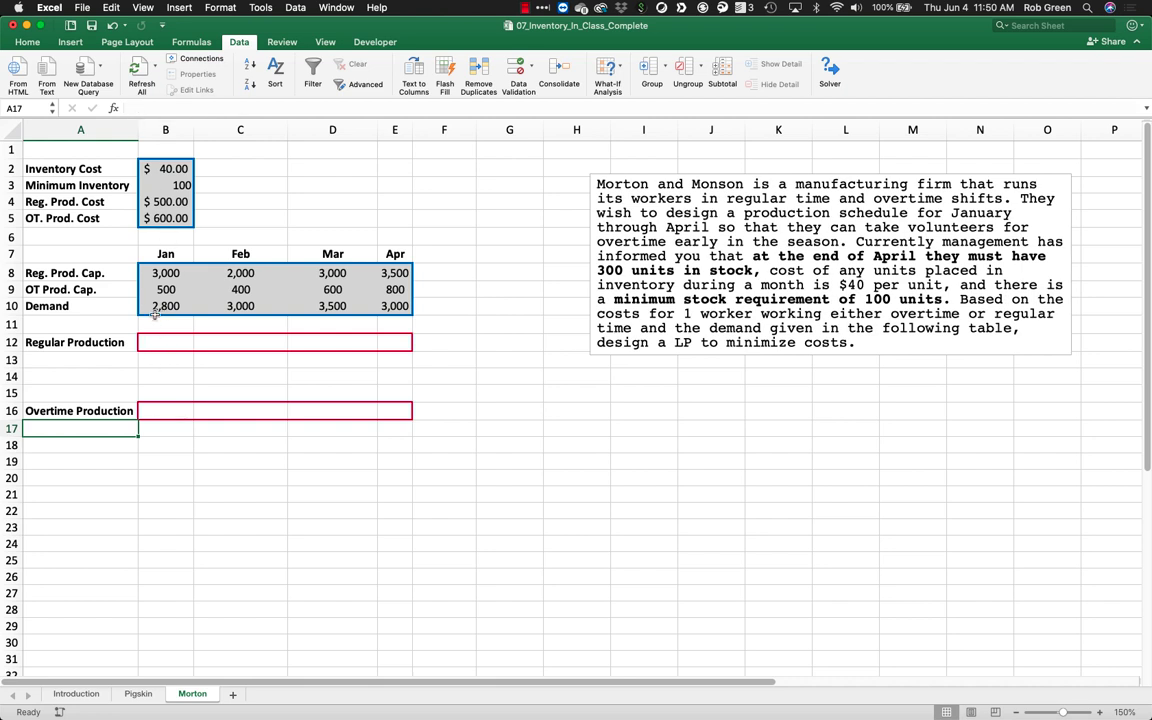
Move the regular production capacity row A8:E8 to row 14, below the regular production cells
{"action": "left_click_drag", "start_coordinate": [80, 272], "coordinate": [395, 272]}
{"action": "key", "text": "super+c"}
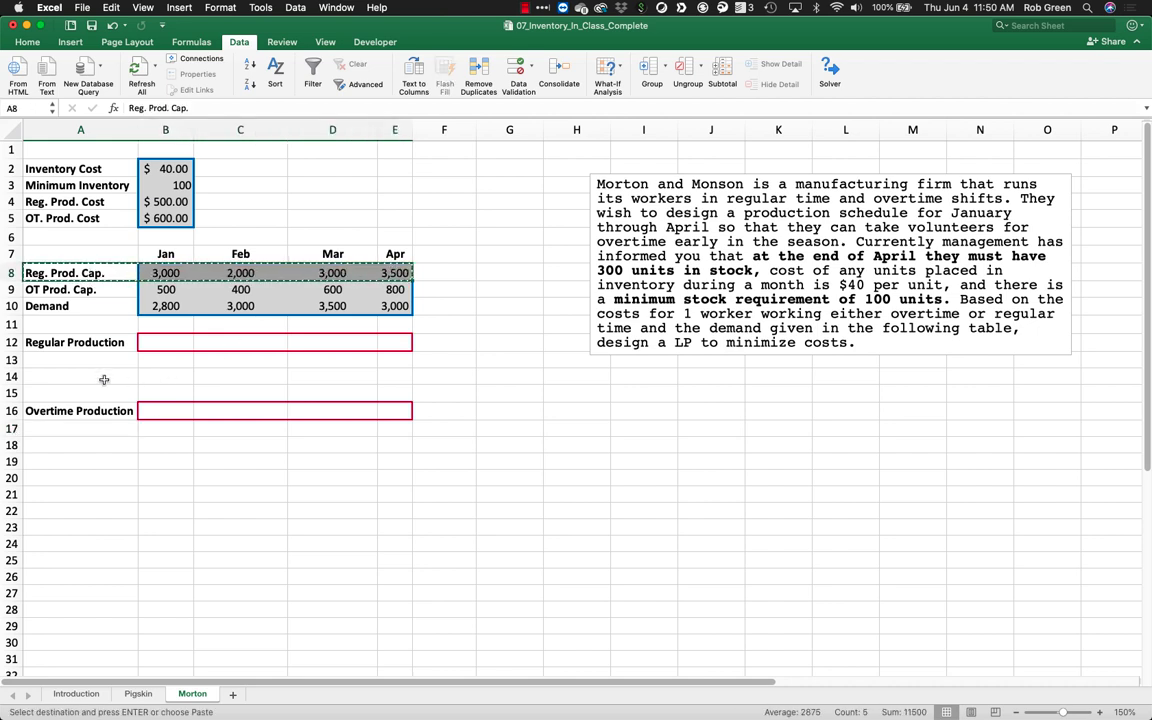
{"action": "left_click", "coordinate": [103, 377]}
{"action": "key", "text": "super+v"}
Enter <= in B13, fill it across to E13, and center the signs in their cells
{"action": "left_click", "coordinate": [157, 359]}
{"action": "type", "text": "<="}
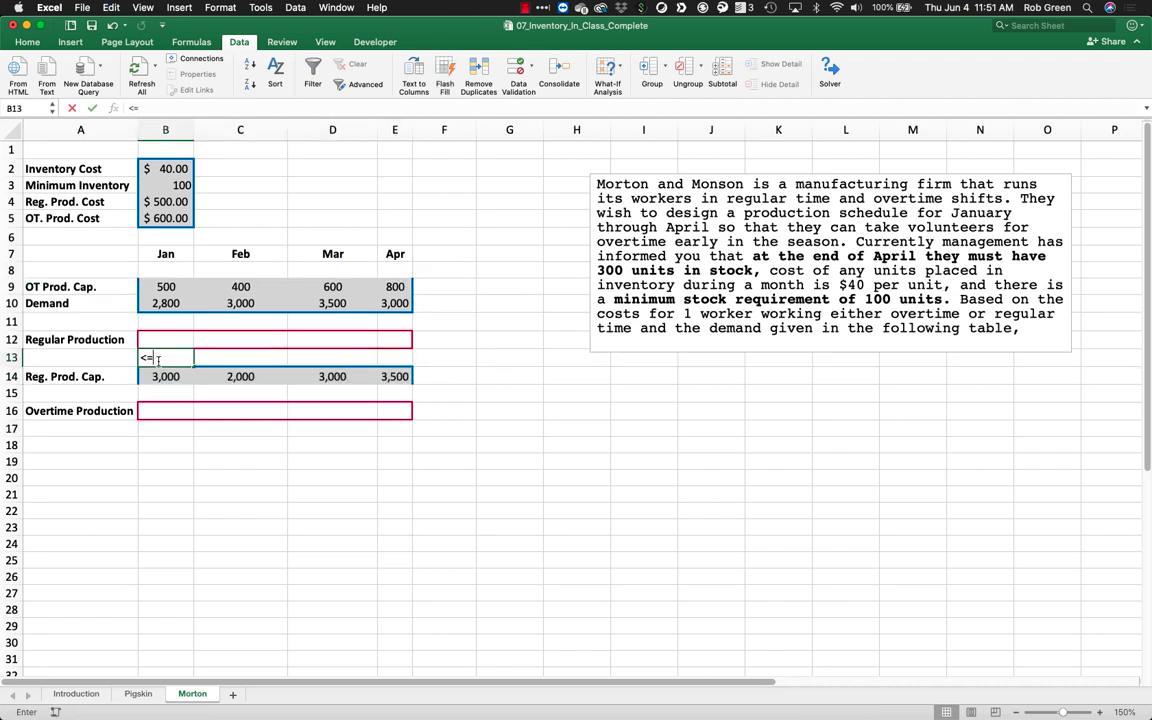
{"action": "key", "text": "Return"}
{"action": "left_click", "coordinate": [157, 359]}
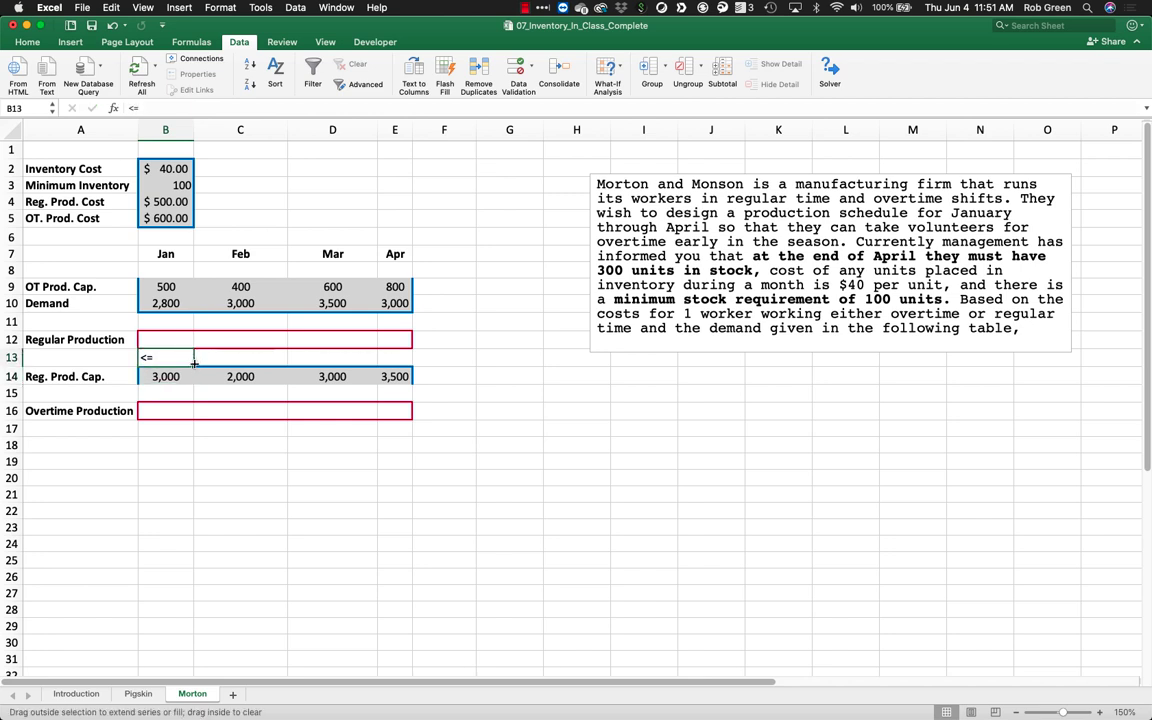
{"action": "left_click_drag", "start_coordinate": [196, 361], "coordinate": [430, 365]}
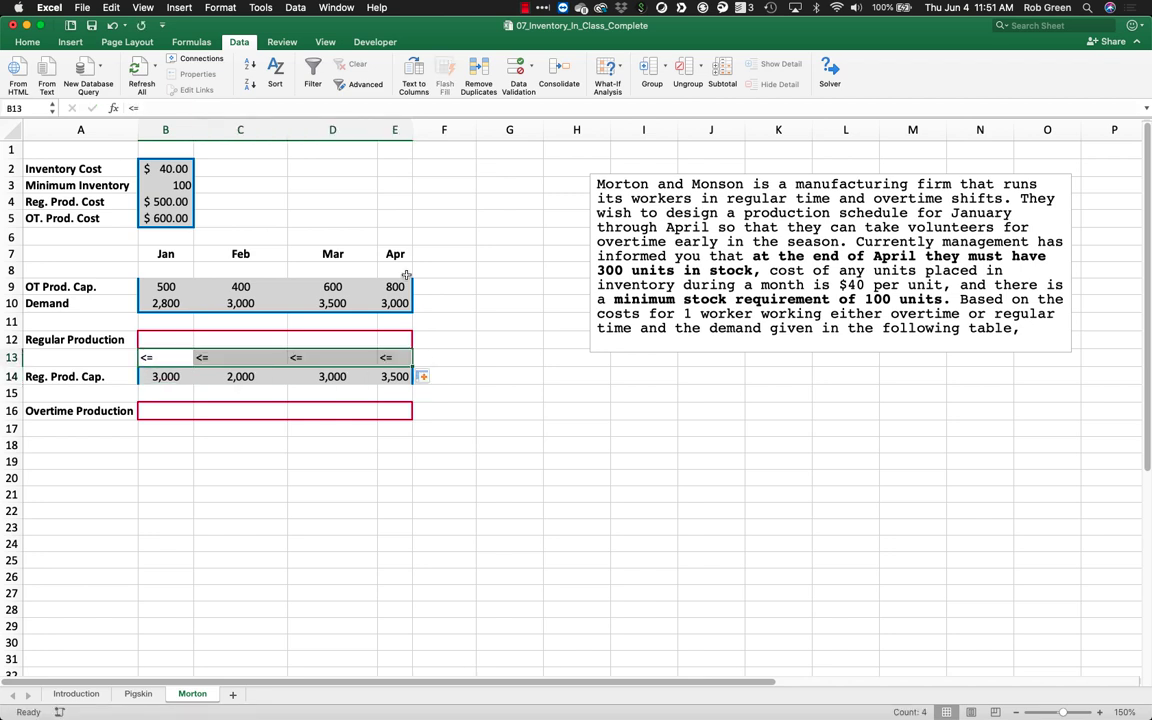
{"action": "left_click", "coordinate": [27, 42]}
{"action": "left_click", "coordinate": [295, 84]}
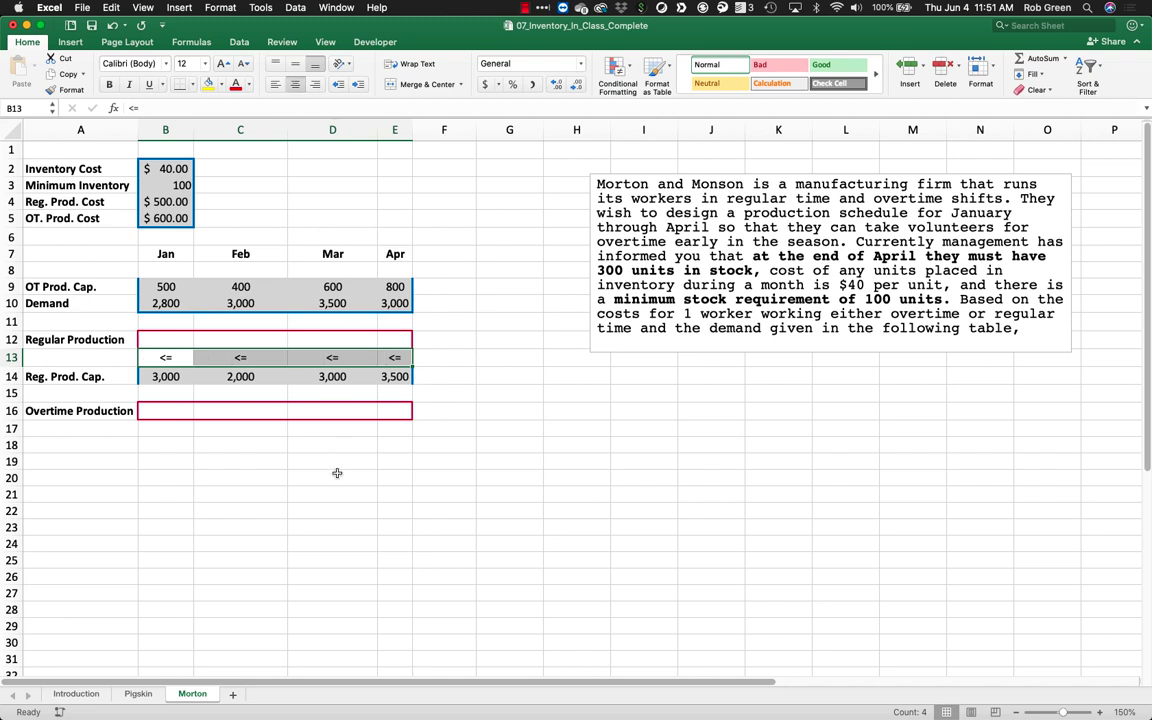
{"action": "left_click", "coordinate": [332, 477]}
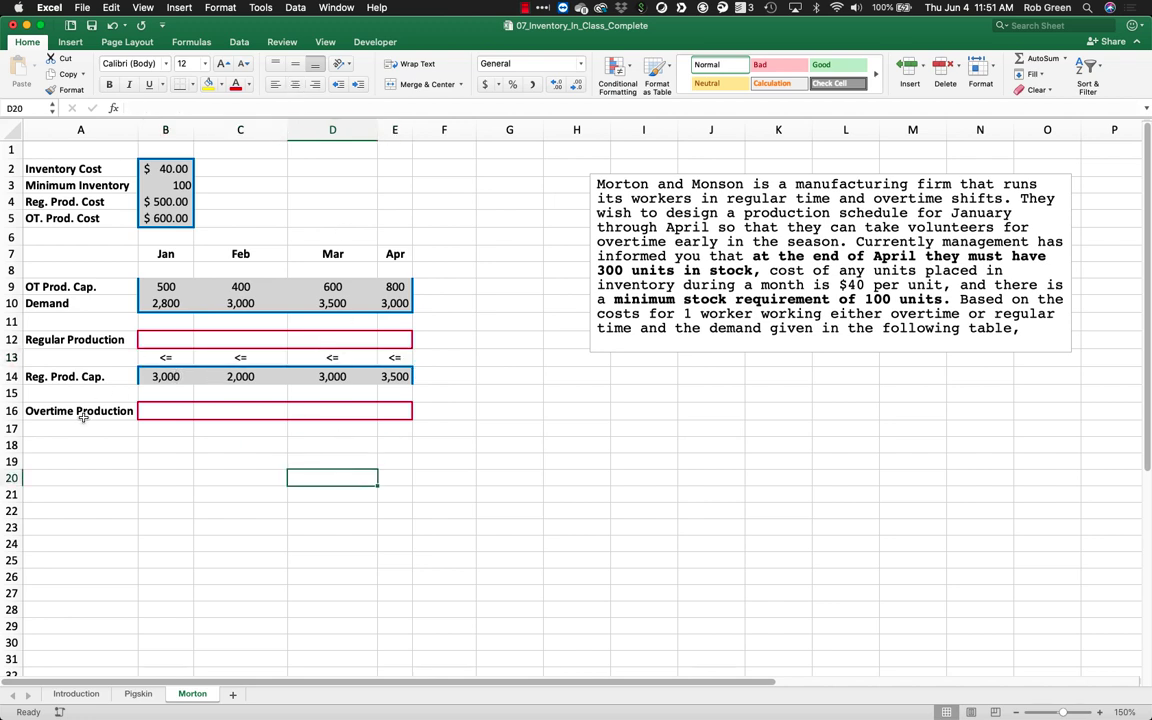
Move the overtime production capacity row A9:E9 to row 18, below the overtime production cells
{"action": "left_click_drag", "start_coordinate": [97, 287], "coordinate": [398, 287]}
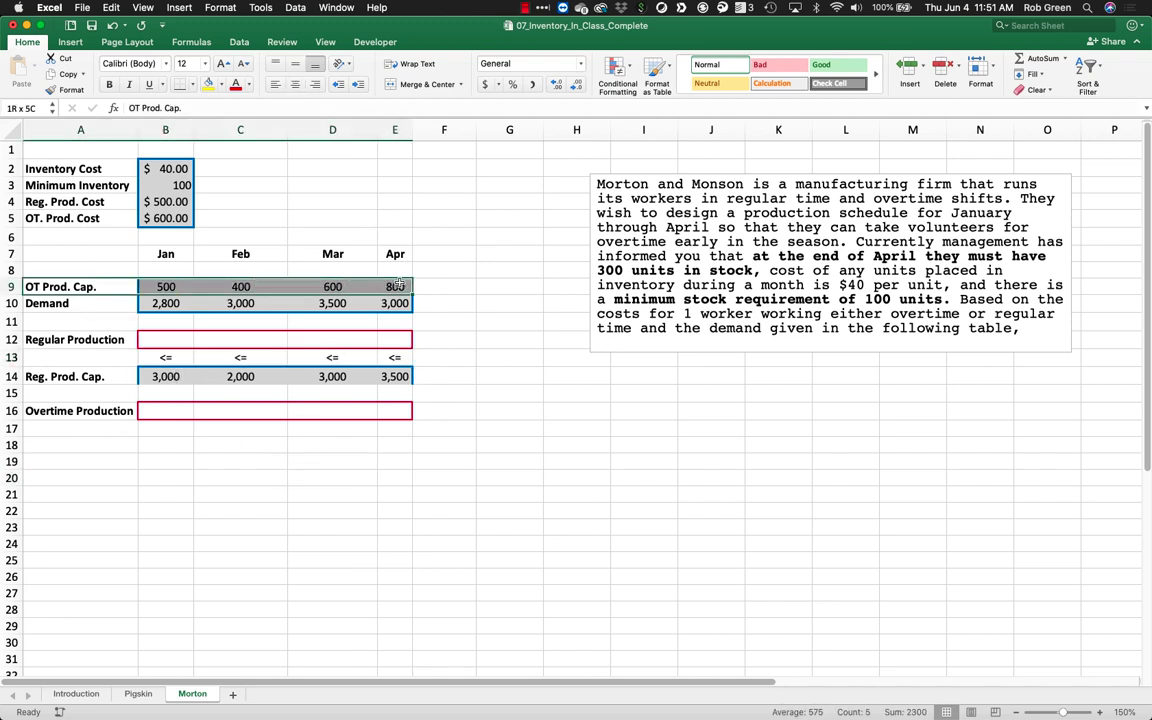
{"action": "key", "text": "super+x"}
{"action": "left_click", "coordinate": [108, 443]}
{"action": "key", "text": "super+v"}
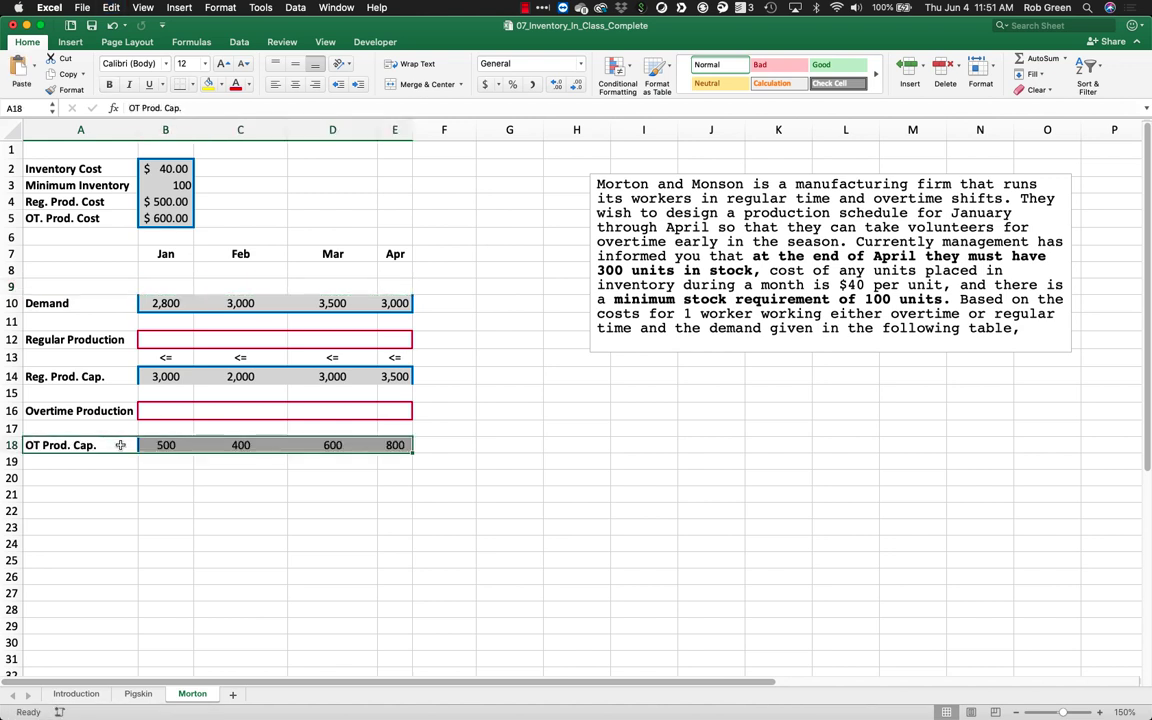
Copy the <= signs from B13:E13 to B17:E17, between overtime production and its capacity
{"action": "left_click_drag", "start_coordinate": [165, 357], "coordinate": [395, 357]}
{"action": "key", "text": "super+c"}
{"action": "left_click", "coordinate": [181, 429]}
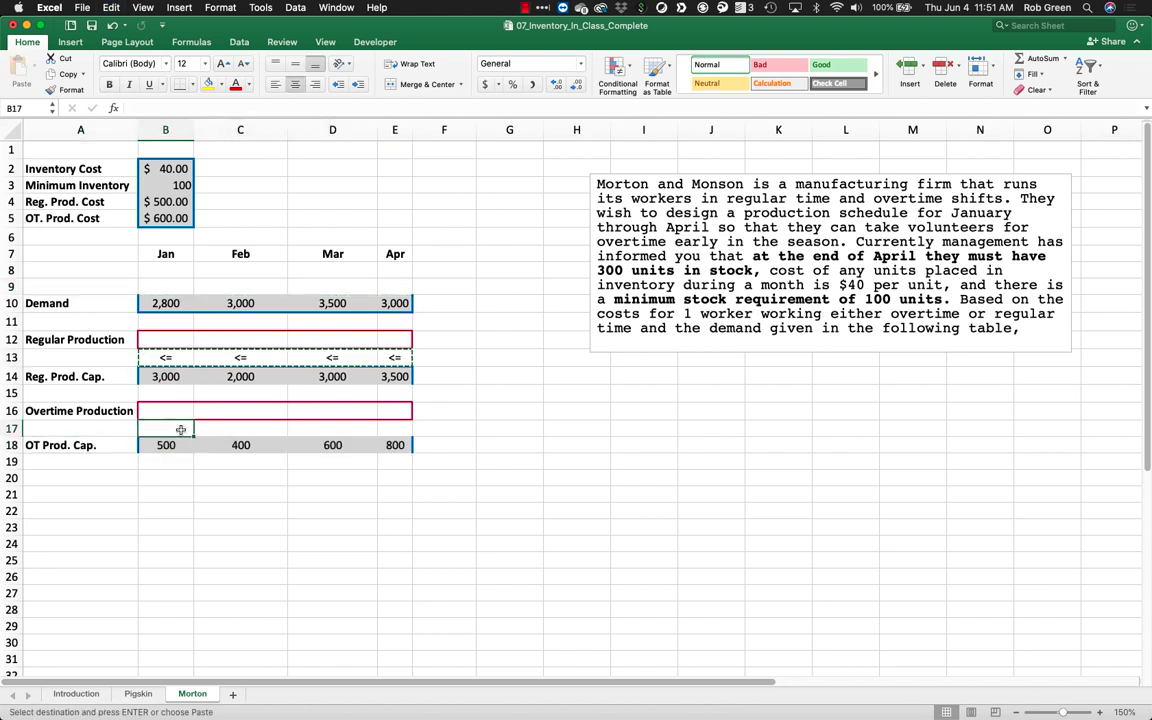
{"action": "key", "text": "super+v"}
Apply a blue outline border to the regular capacity values B14:E14 and the overtime capacity values B18:E18
{"action": "left_click_drag", "start_coordinate": [165, 377], "coordinate": [385, 375]}
{"action": "left_click_drag", "start_coordinate": [395, 445], "coordinate": [162, 445], "text": "super"}
{"action": "right_click", "coordinate": [166, 446]}
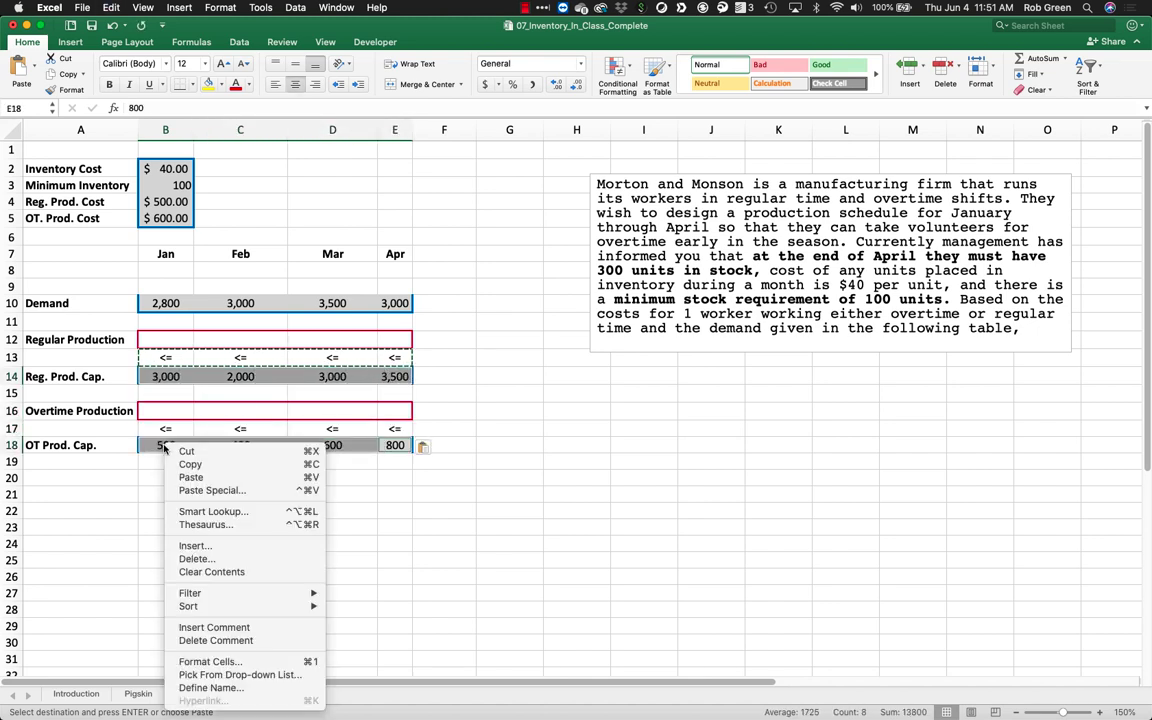
{"action": "left_click", "coordinate": [212, 661]}
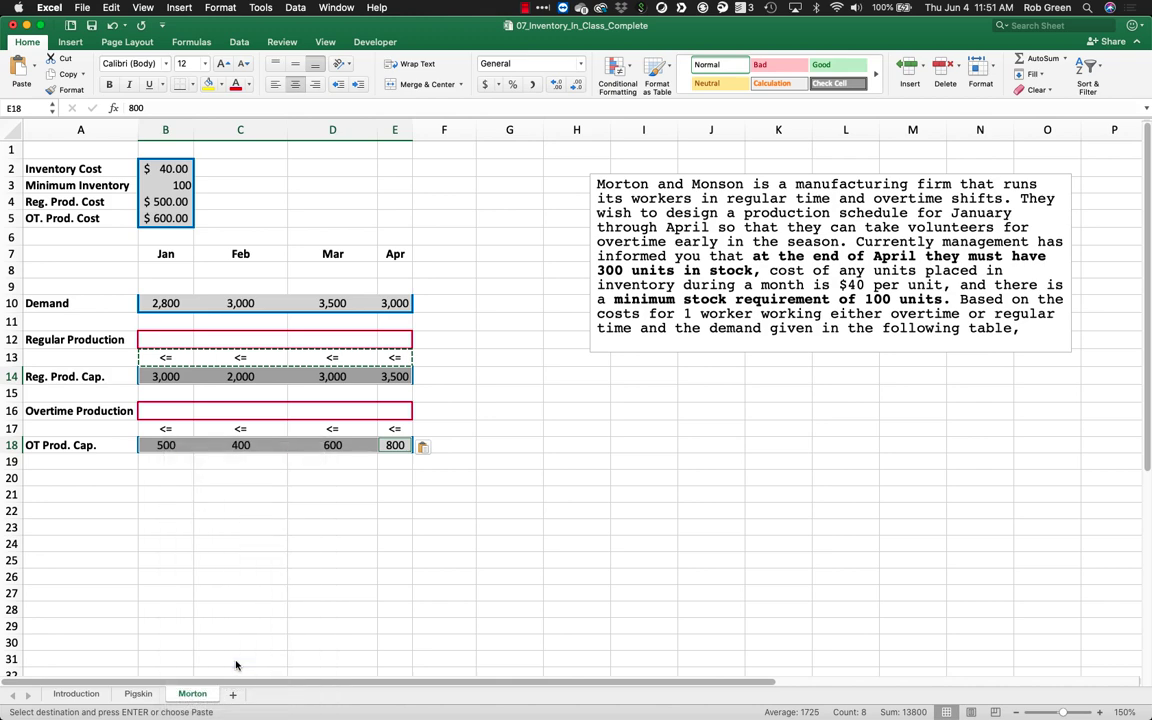
{"action": "left_click", "coordinate": [320, 390]}
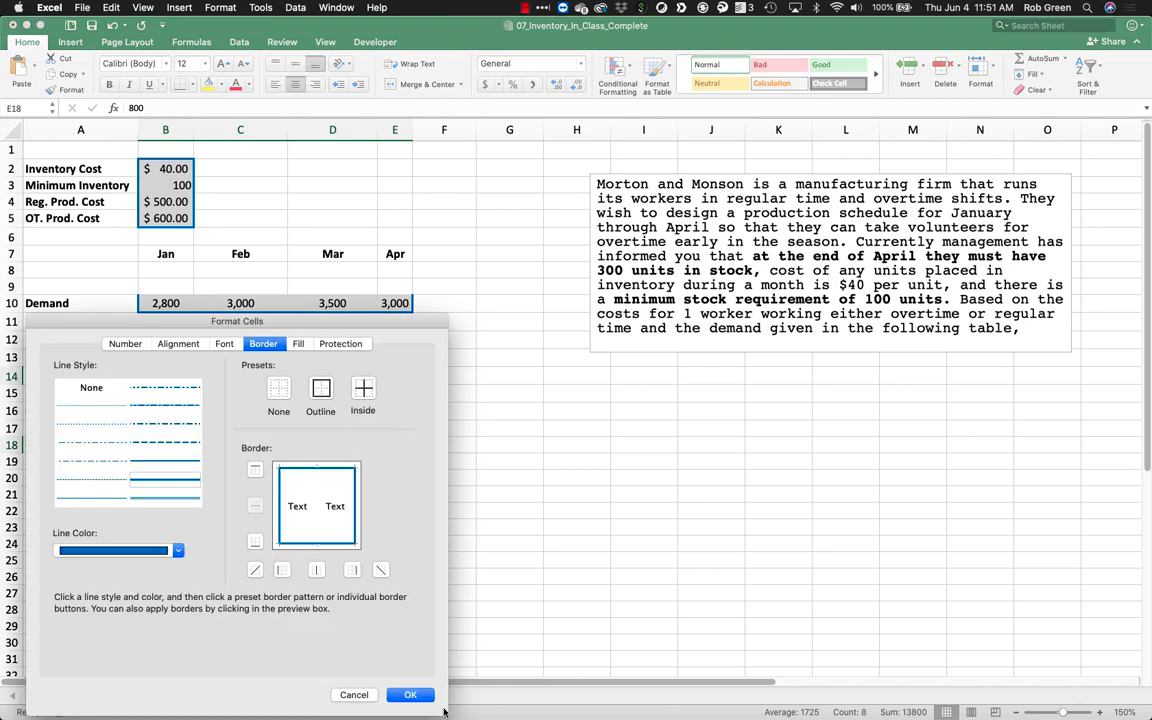
{"action": "left_click", "coordinate": [410, 694]}
{"action": "left_click", "coordinate": [495, 531]}
{"action": "left_click", "coordinate": [473, 390]}
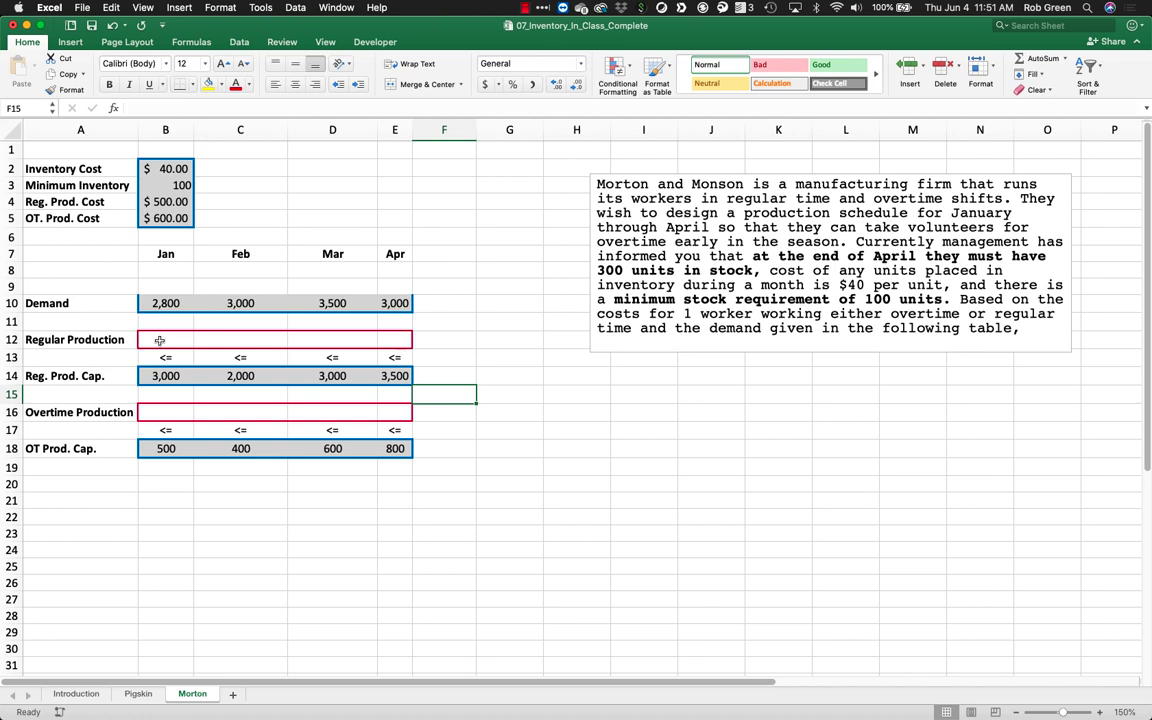
{"action": "left_click", "coordinate": [164, 375]}
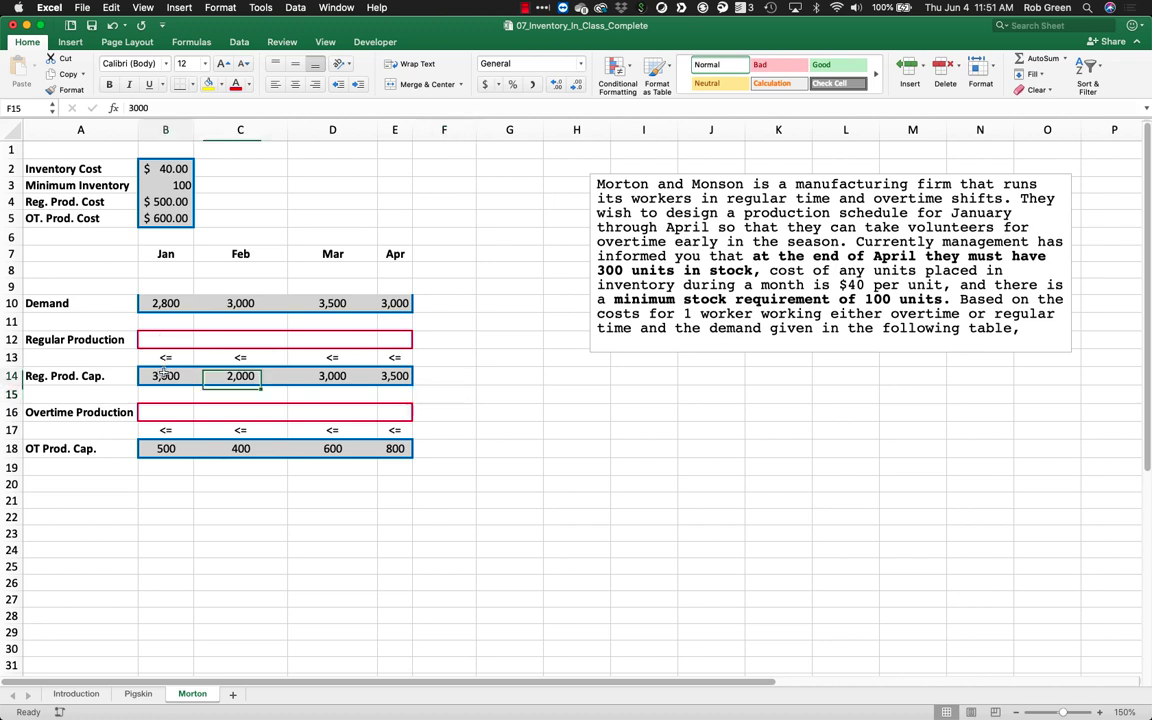
{"action": "left_click", "coordinate": [133, 412]}
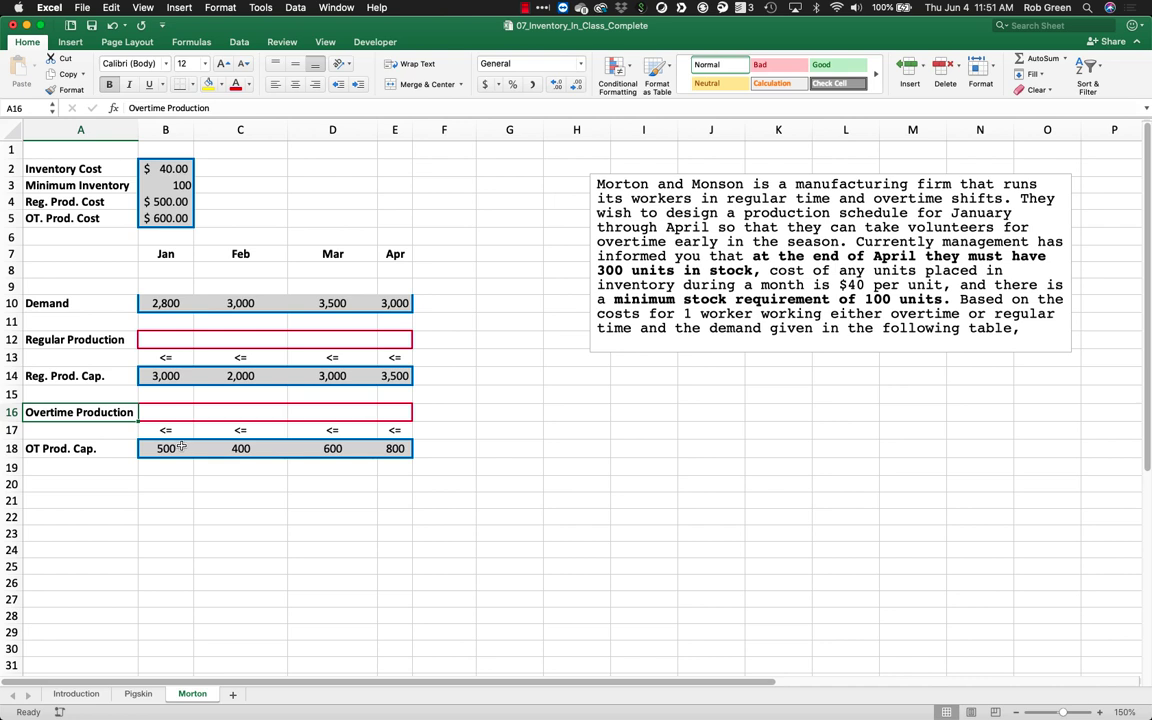
Add the bold label Total Production in A20
{"action": "left_click", "coordinate": [111, 486]}
{"action": "type", "text": "Total Production"}
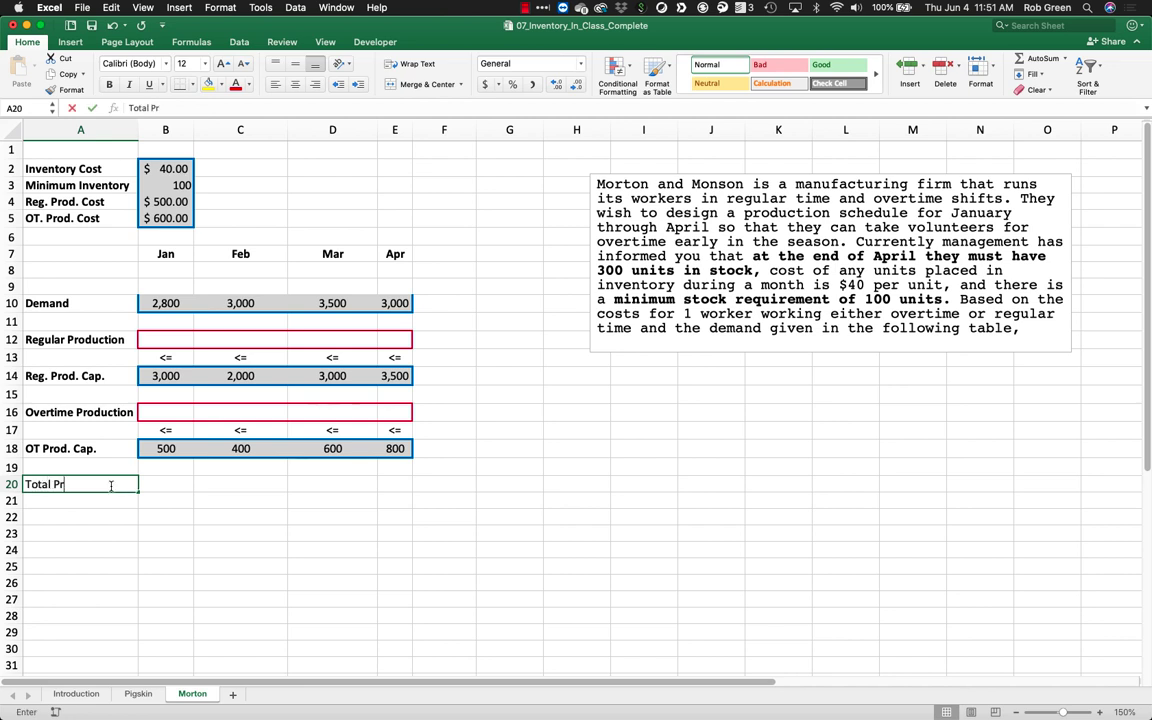
{"action": "key", "text": "Return"}
{"action": "left_click", "coordinate": [111, 484]}
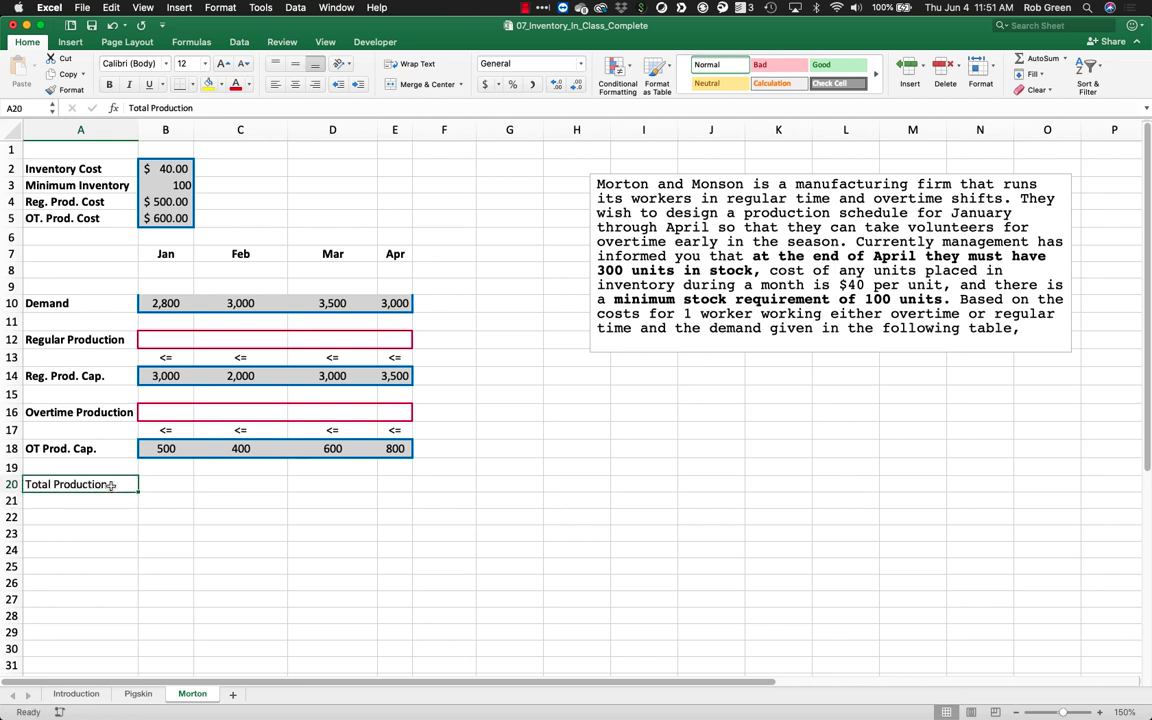
{"action": "key", "text": "super+b"}
Calculate January's total production in B20 with =SUM(B16,B12), adding overtime and regular production
{"action": "left_click", "coordinate": [152, 484]}
{"action": "type", "text": "="}
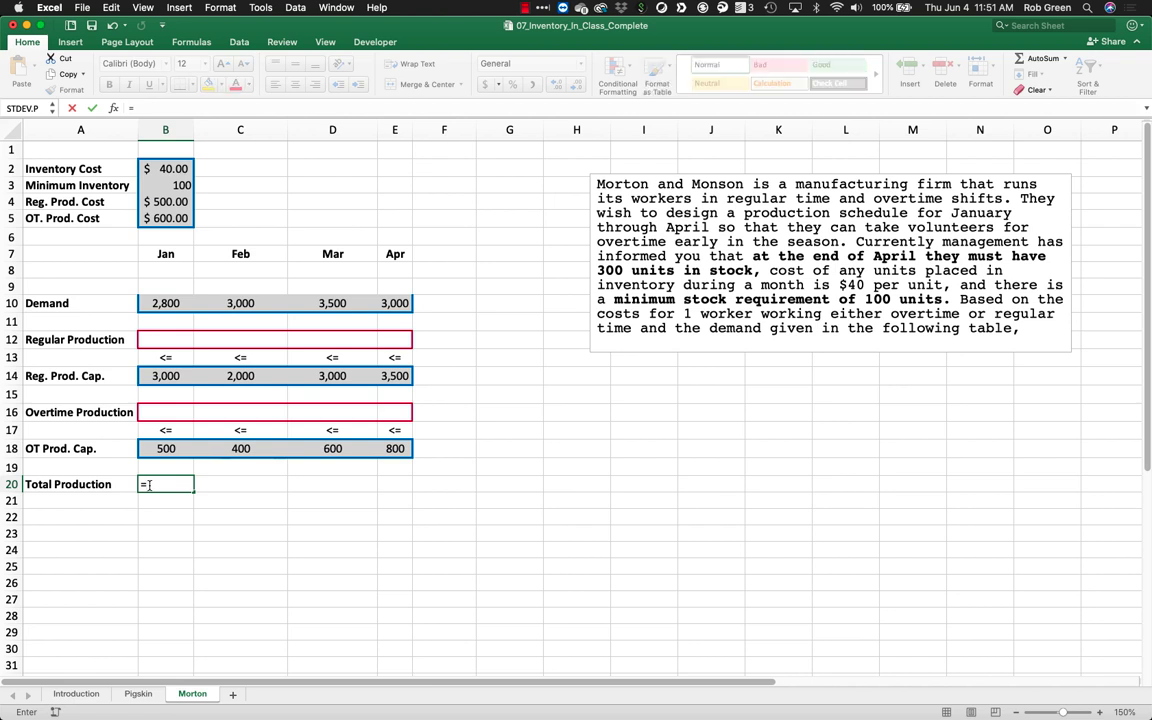
{"action": "type", "text": "sum("}
{"action": "left_click", "coordinate": [173, 414]}
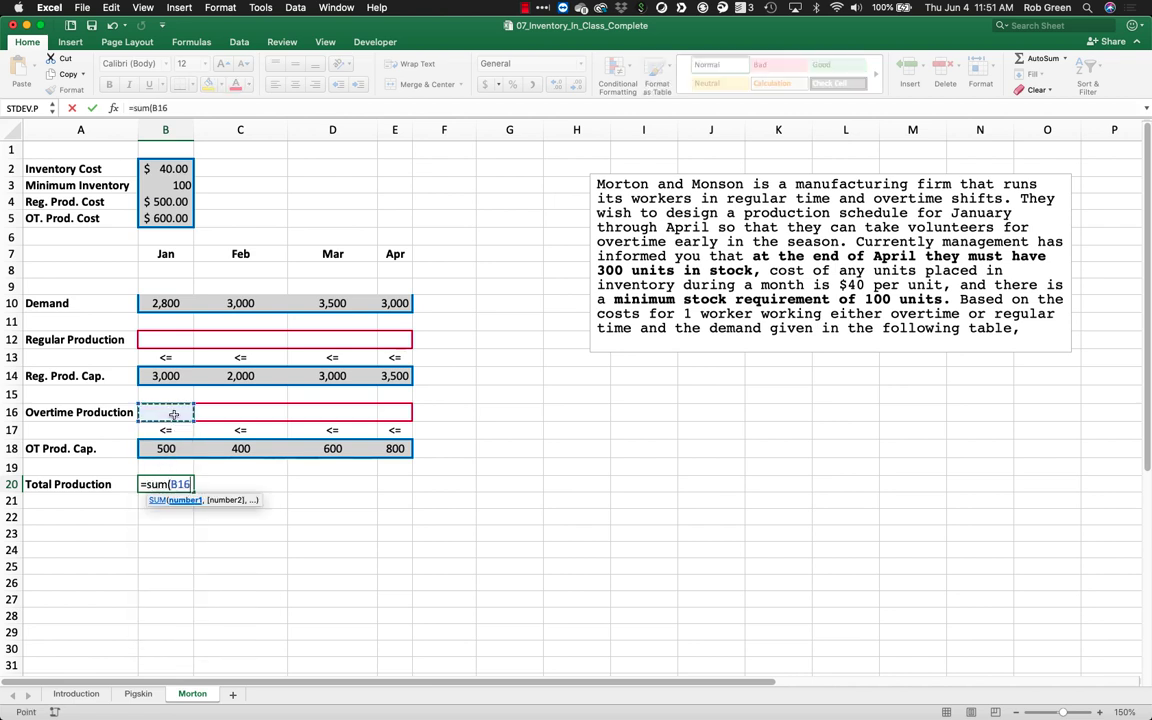
{"action": "type", "text": ","}
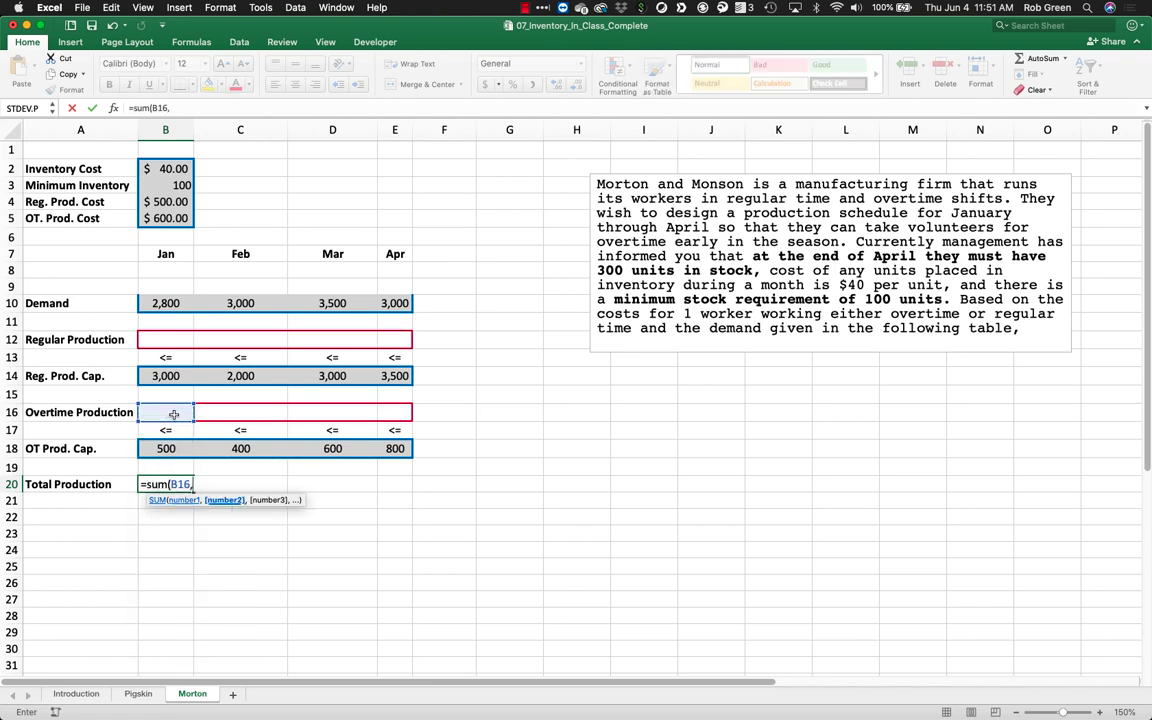
{"action": "left_click", "coordinate": [176, 342]}
{"action": "type", "text": ")"}
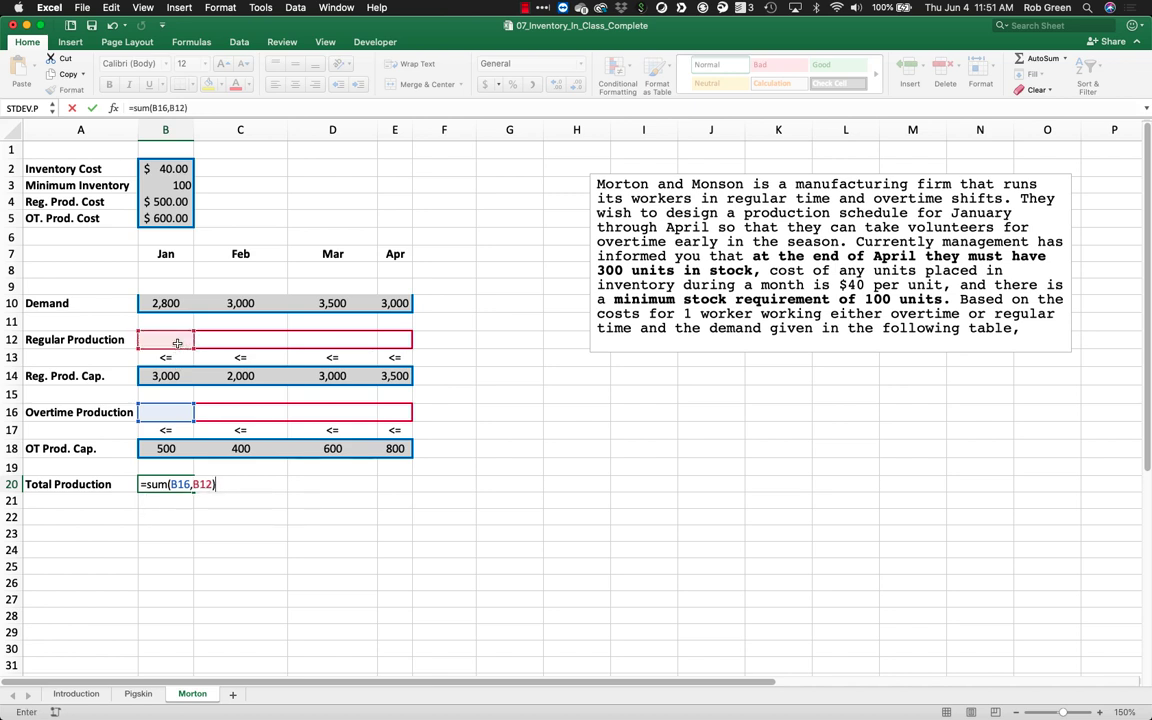
{"action": "key", "text": "Return"}
{"action": "left_click", "coordinate": [158, 484]}
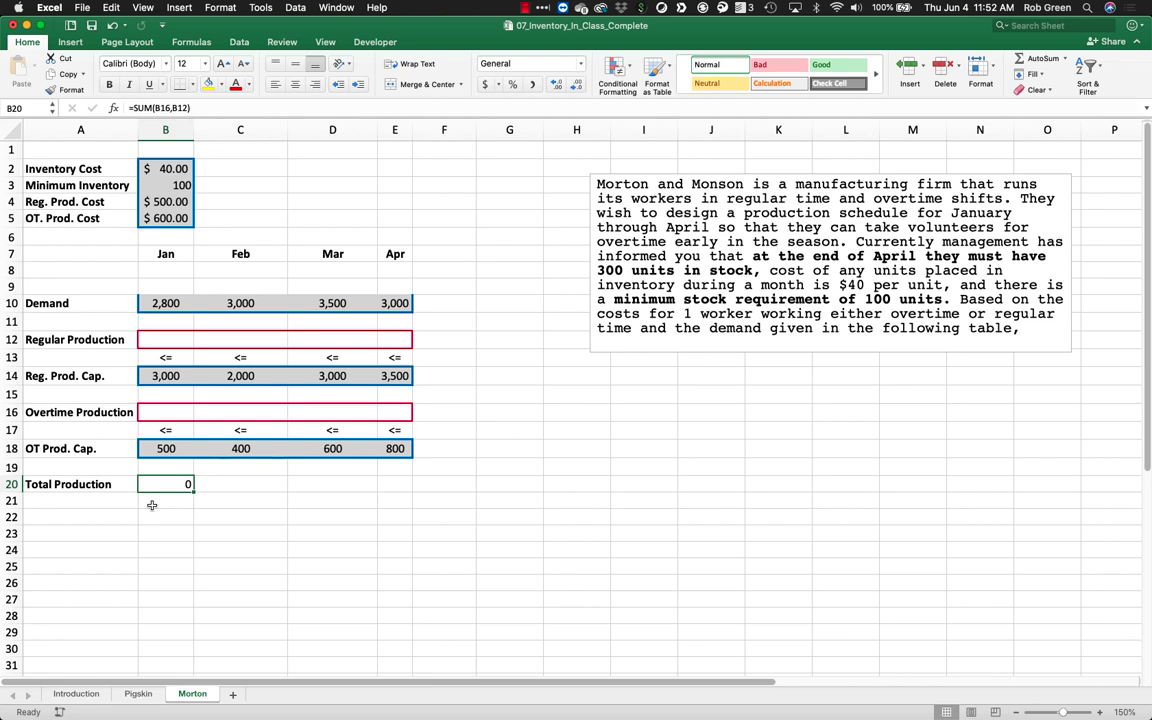
Move the Demand row A10:E10 to row 22, leaving one empty row below Total Production
{"action": "left_click", "coordinate": [152, 505]}
{"action": "left_click_drag", "start_coordinate": [108, 484], "coordinate": [158, 485]}
{"action": "left_click", "coordinate": [160, 502]}
{"action": "left_click_drag", "start_coordinate": [88, 301], "coordinate": [398, 303]}
{"action": "key", "text": "super+c"}
{"action": "left_click", "coordinate": [126, 517]}
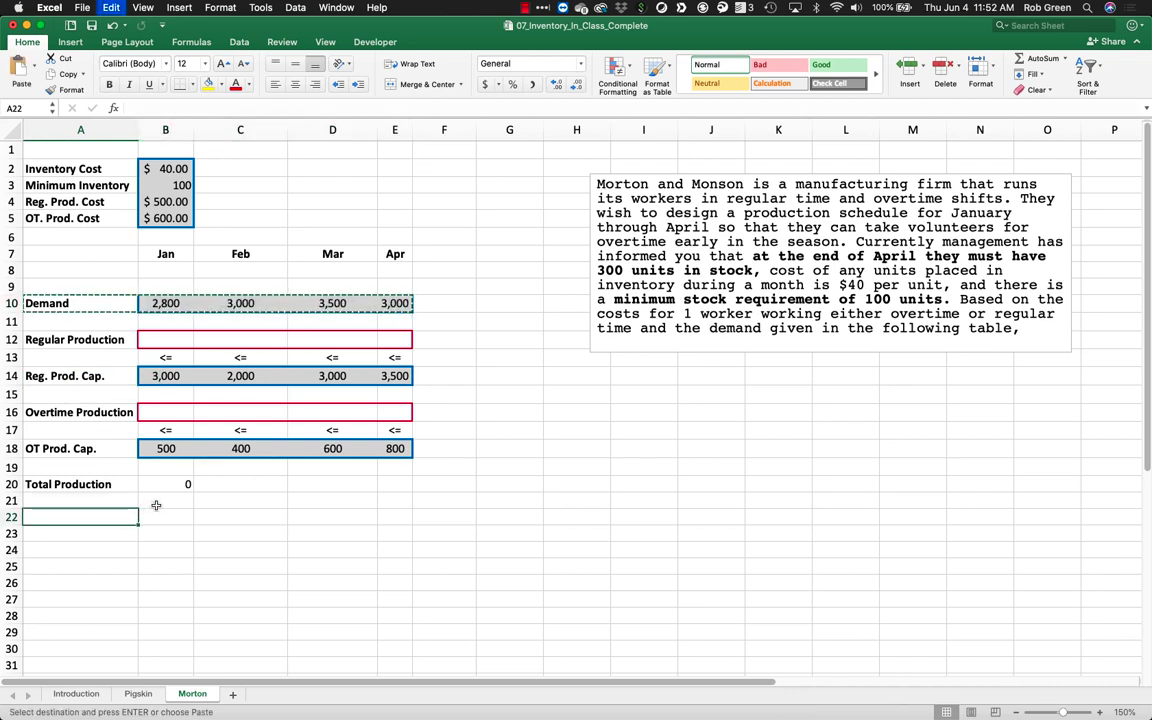
{"action": "key", "text": "super+v"}
Enter a centered >= in B21 and fill it across to E21, between total production and demand
{"action": "left_click", "coordinate": [162, 498]}
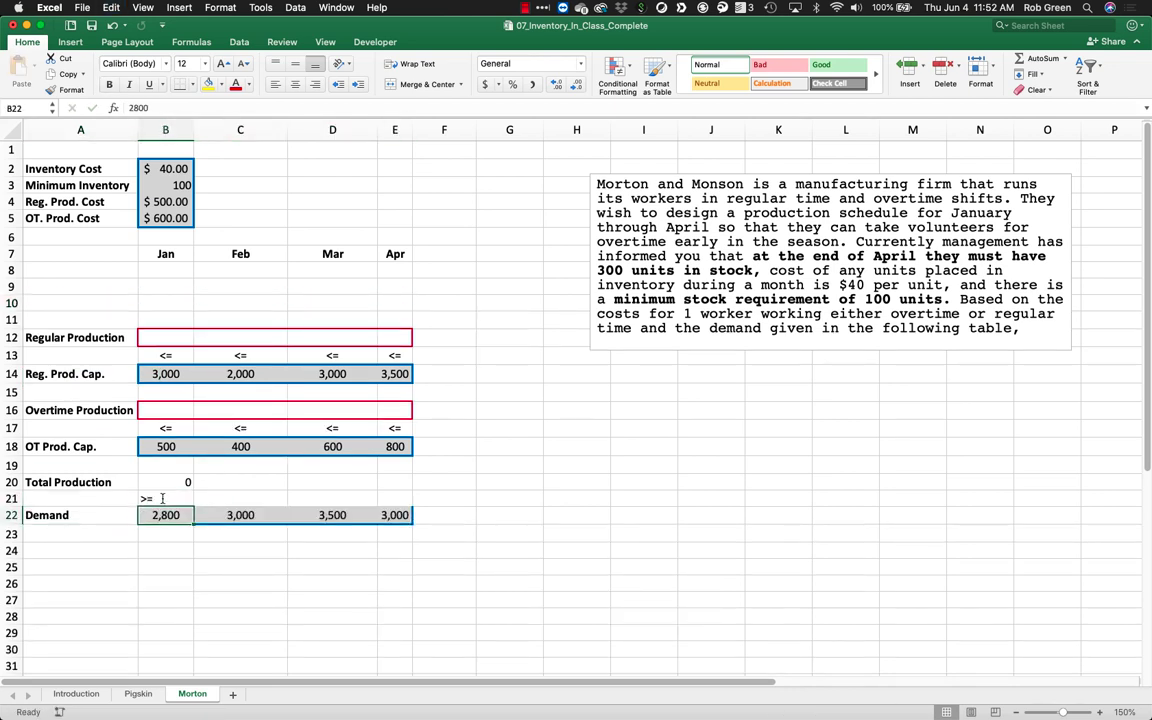
{"action": "type", "text": ">="}
{"action": "left_click", "coordinate": [296, 85]}
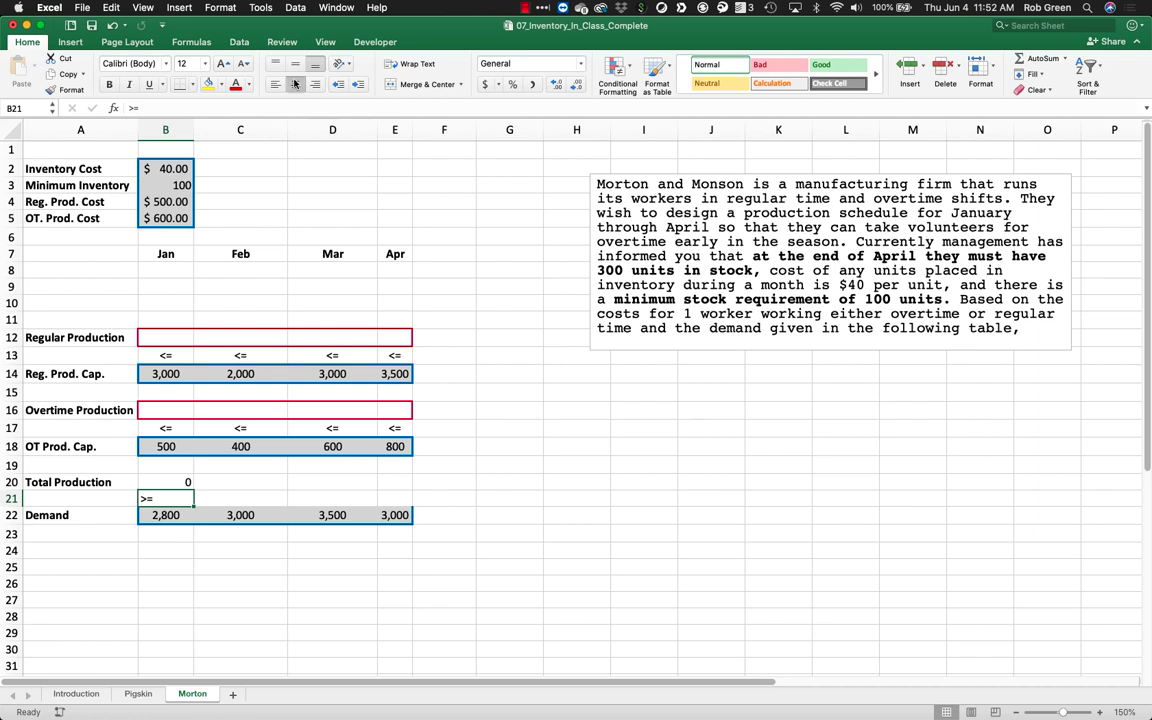
{"action": "left_click", "coordinate": [204, 533]}
{"action": "left_click", "coordinate": [174, 499]}
Apply a blue outline border to the demand values B22:E22
{"action": "mouse_move", "coordinate": [174, 499]}
{"action": "left_mouse_down"}
{"action": "mouse_move", "coordinate": [417, 517]}
{"action": "mouse_move", "coordinate": [162, 516]}
{"action": "left_mouse_up"}
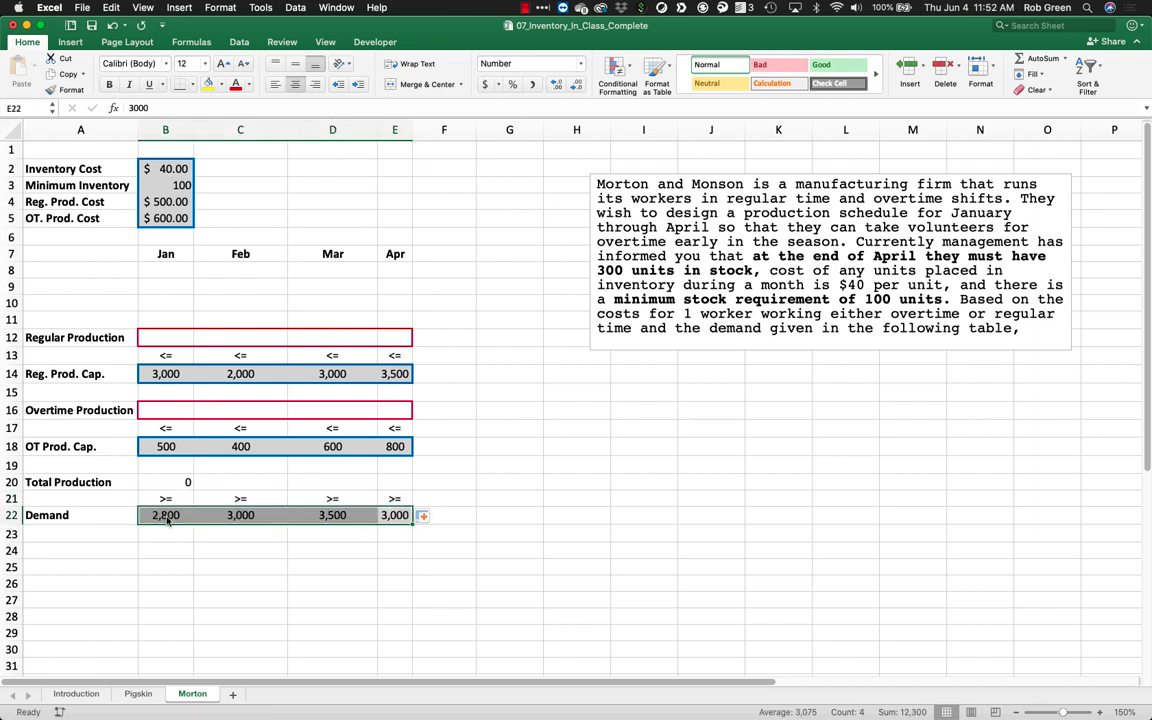
{"action": "right_click", "coordinate": [168, 515]}
{"action": "left_click", "coordinate": [236, 666]}
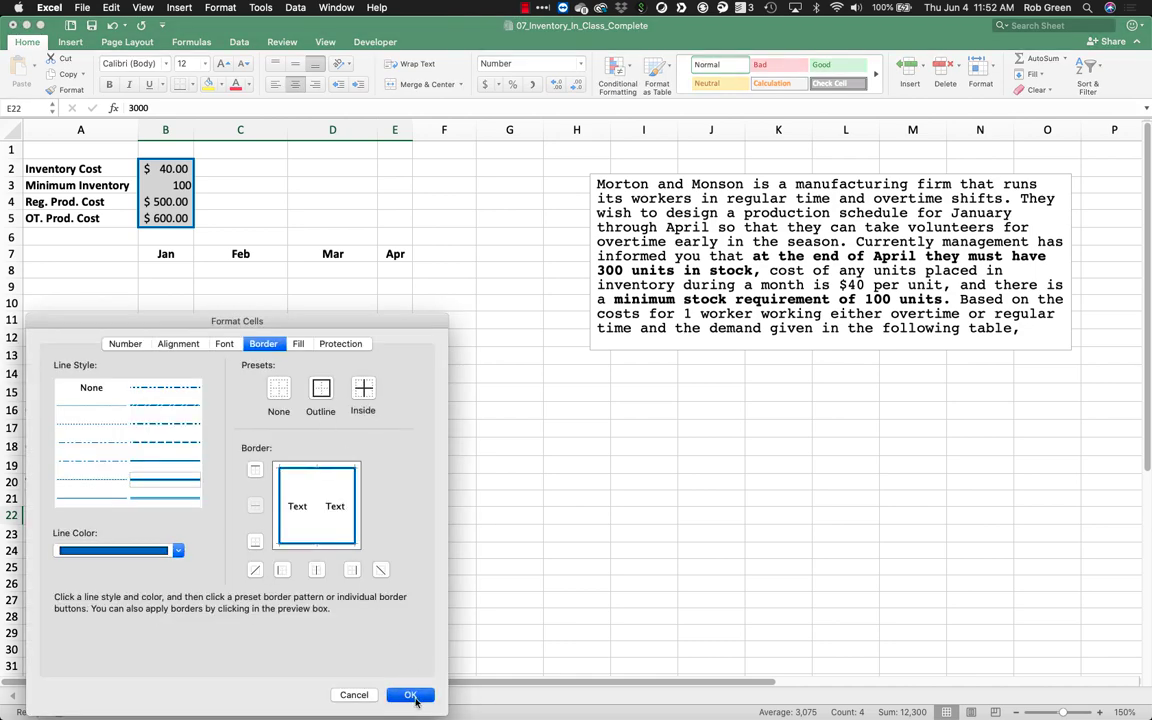
{"action": "left_click", "coordinate": [410, 694]}
{"action": "left_click", "coordinate": [444, 568]}
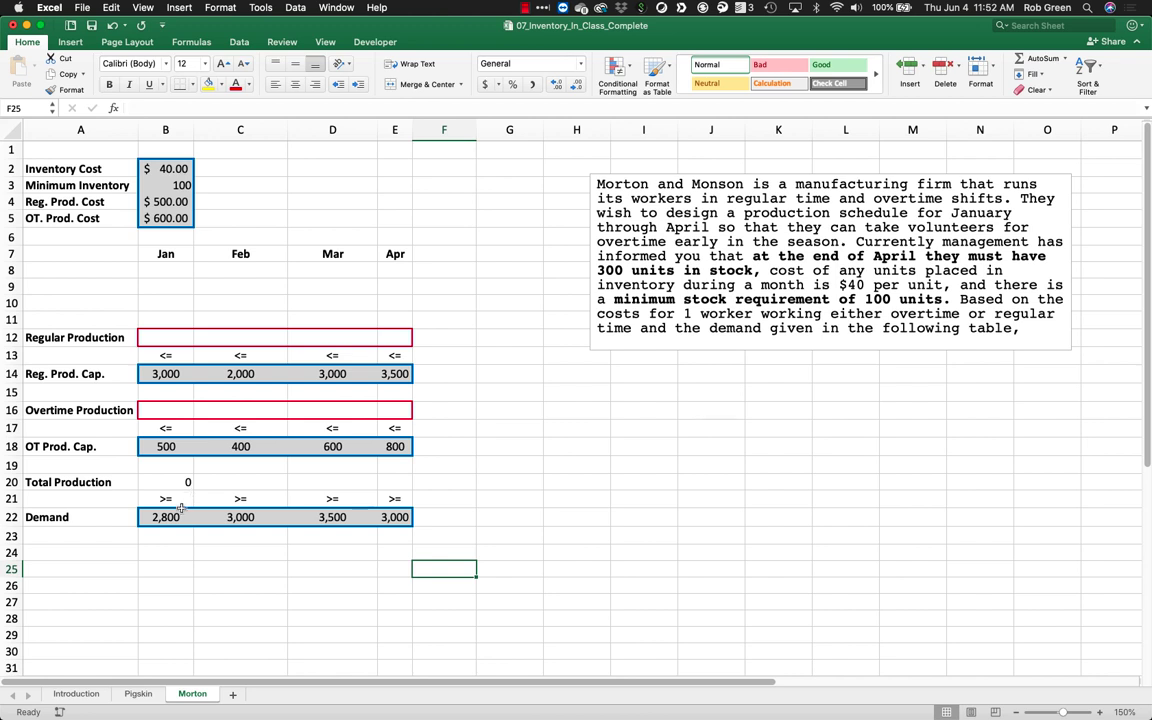
Move the whole production and demand block A12:E22 up so that it starts in A8, directly below the month headings
{"action": "left_click_drag", "start_coordinate": [160, 305], "coordinate": [148, 518]}
{"action": "left_click", "coordinate": [235, 545]}
{"action": "left_click_drag", "start_coordinate": [93, 335], "coordinate": [405, 515]}
{"action": "key", "text": "super+c"}
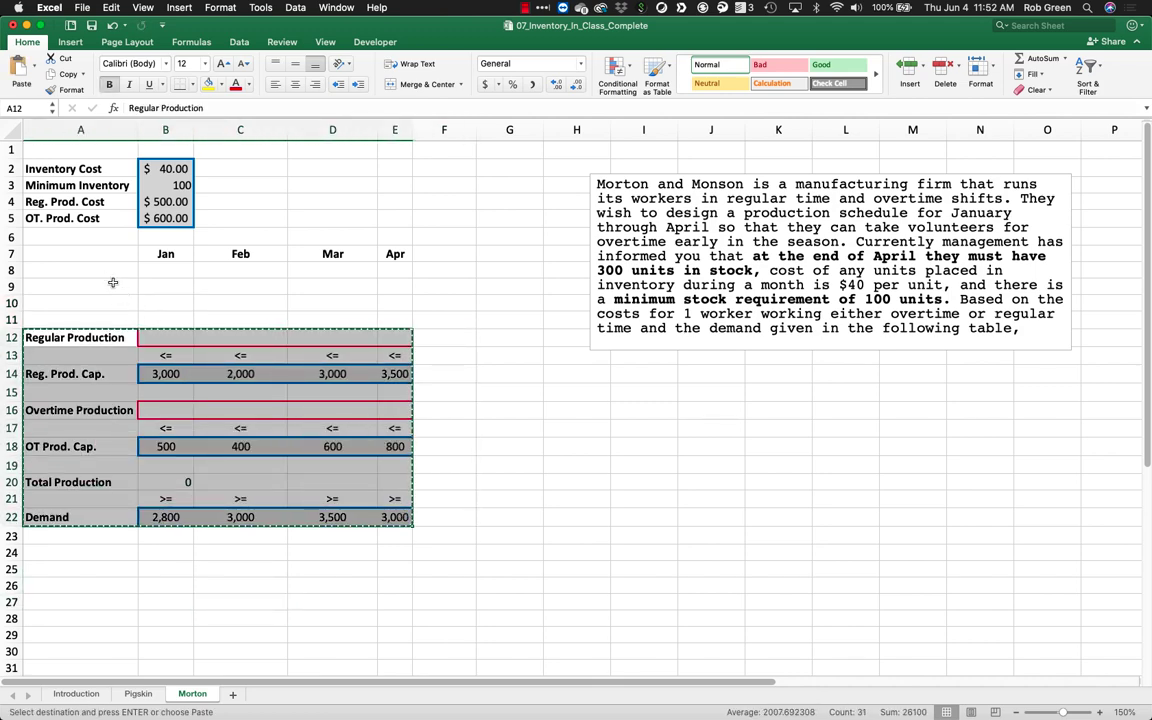
{"action": "left_click", "coordinate": [106, 273]}
{"action": "key", "text": "Return"}
{"action": "left_click", "coordinate": [200, 540]}
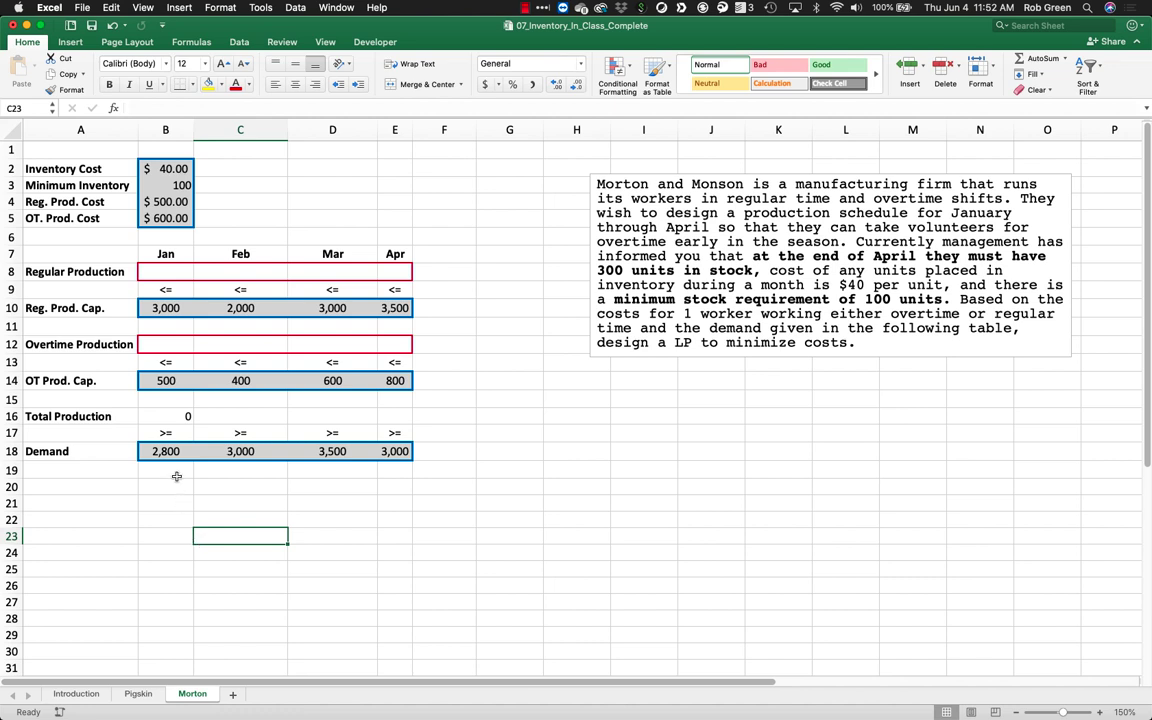
Label A20 Ending Inventory and calculate January's ending inventory in B20 with =B16-B18
{"action": "left_click", "coordinate": [108, 485]}
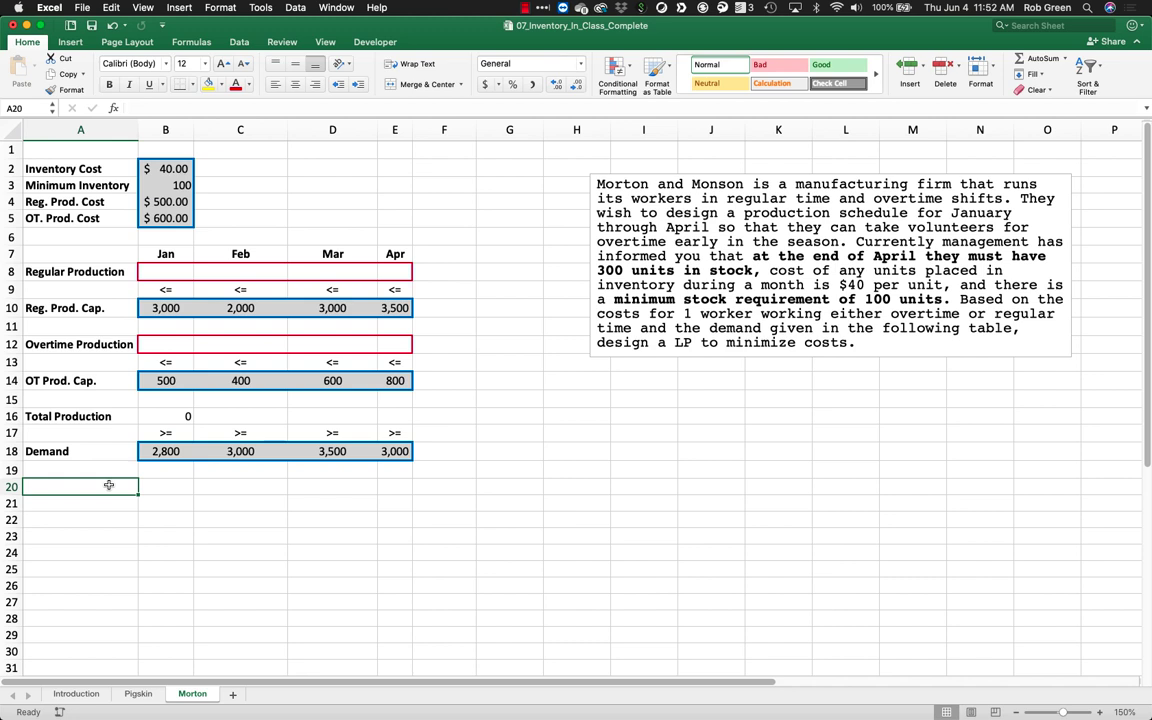
{"action": "type", "text": "Ending Inventory"}
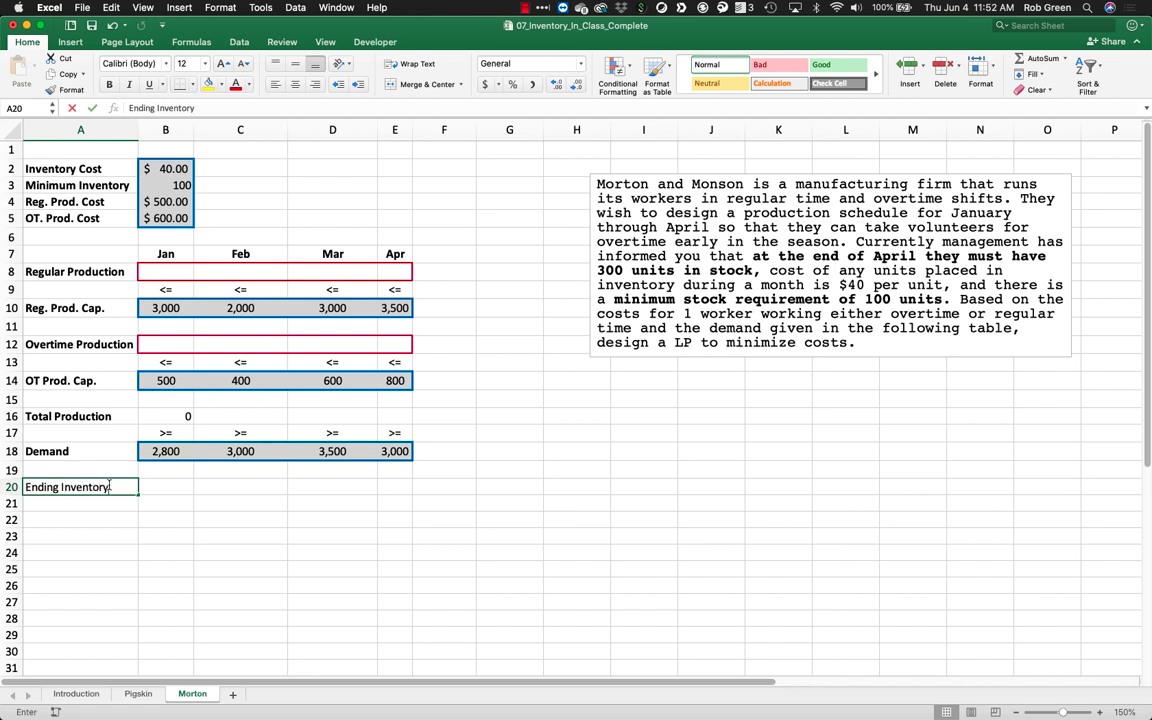
{"action": "key", "text": "Tab"}
{"action": "type", "text": "="}
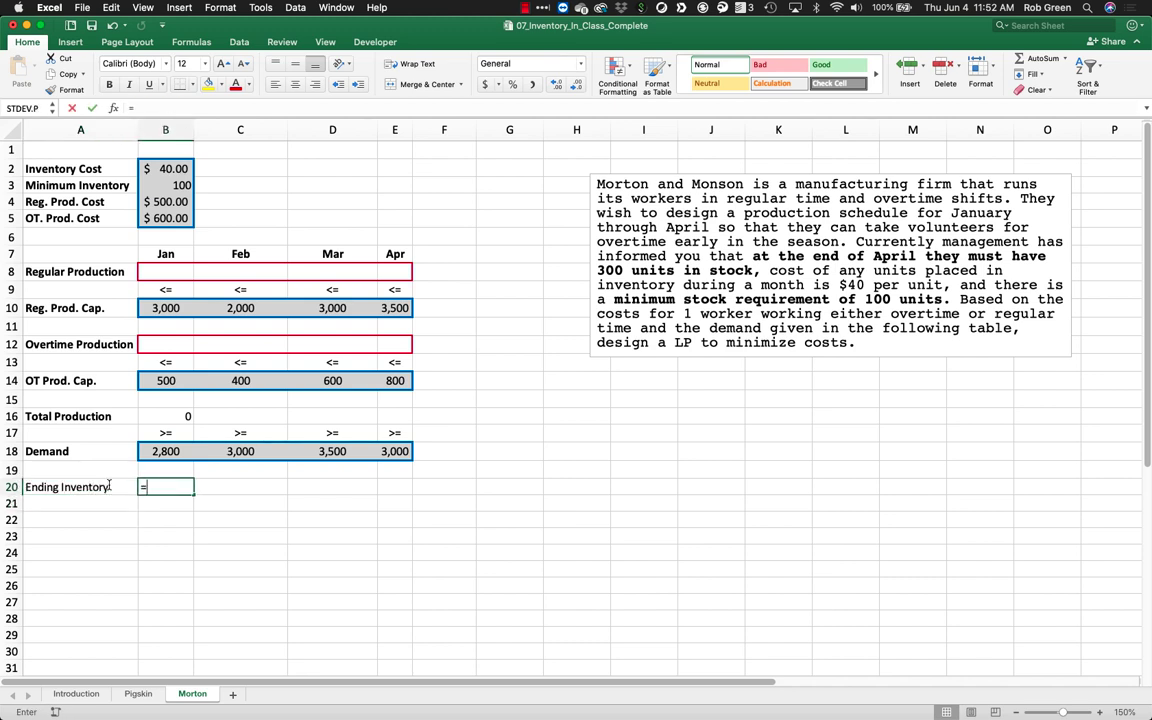
{"action": "left_click", "coordinate": [177, 416]}
{"action": "type", "text": "-"}
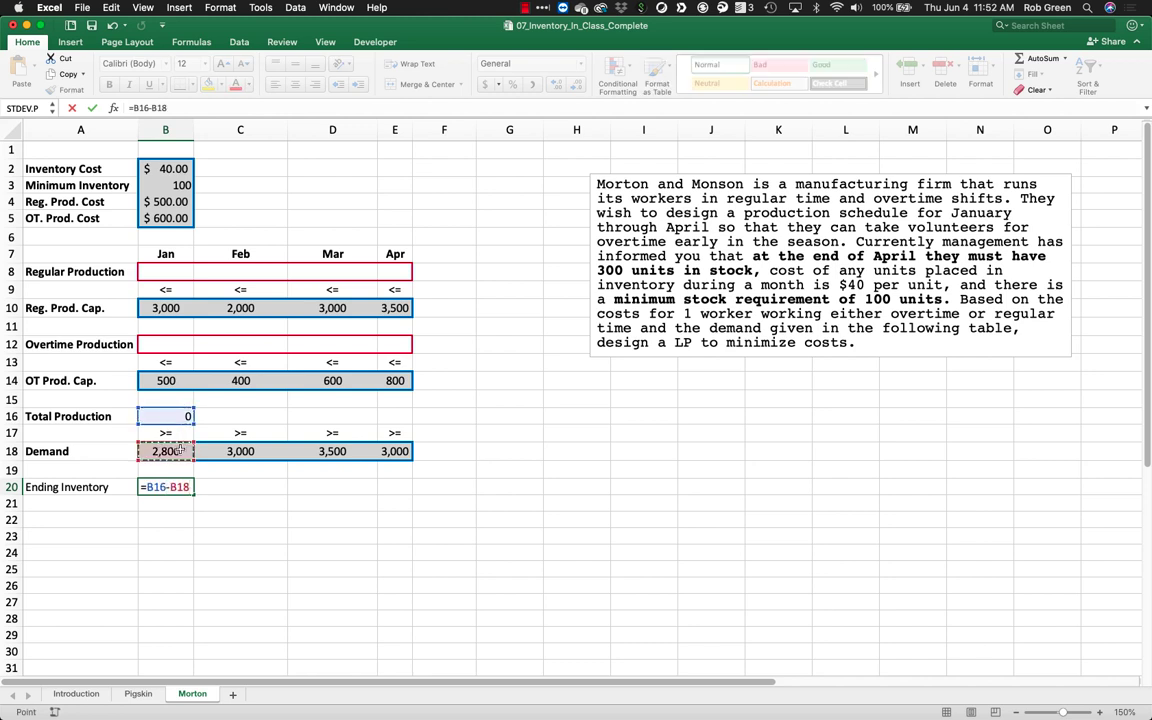
{"action": "key", "text": "Return"}
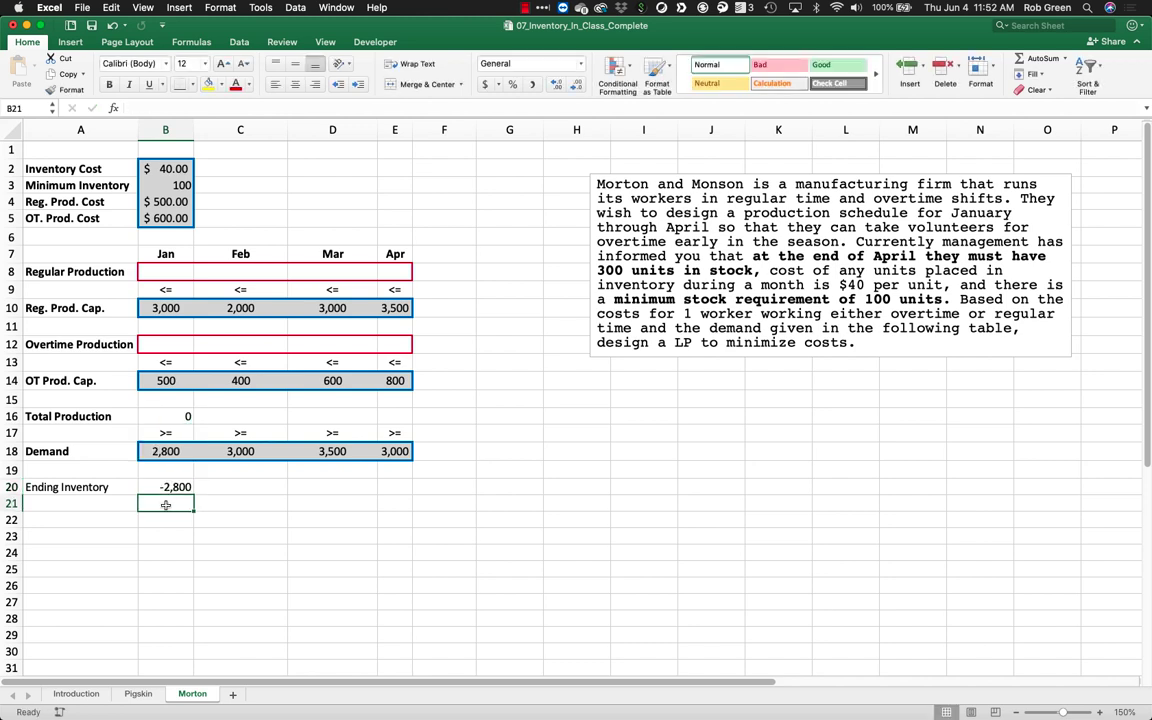
Enter a centered >= in B21 below the ending inventory and fill it across to E21
{"action": "type", "text": ">="}
{"action": "left_click", "coordinate": [295, 86]}
{"action": "left_click_drag", "start_coordinate": [191, 510], "coordinate": [400, 510]}
Reference the minimum inventory in B22 with =$B$3 and fill the formula across to E22
{"action": "left_click", "coordinate": [167, 519]}
{"action": "type", "text": "="}
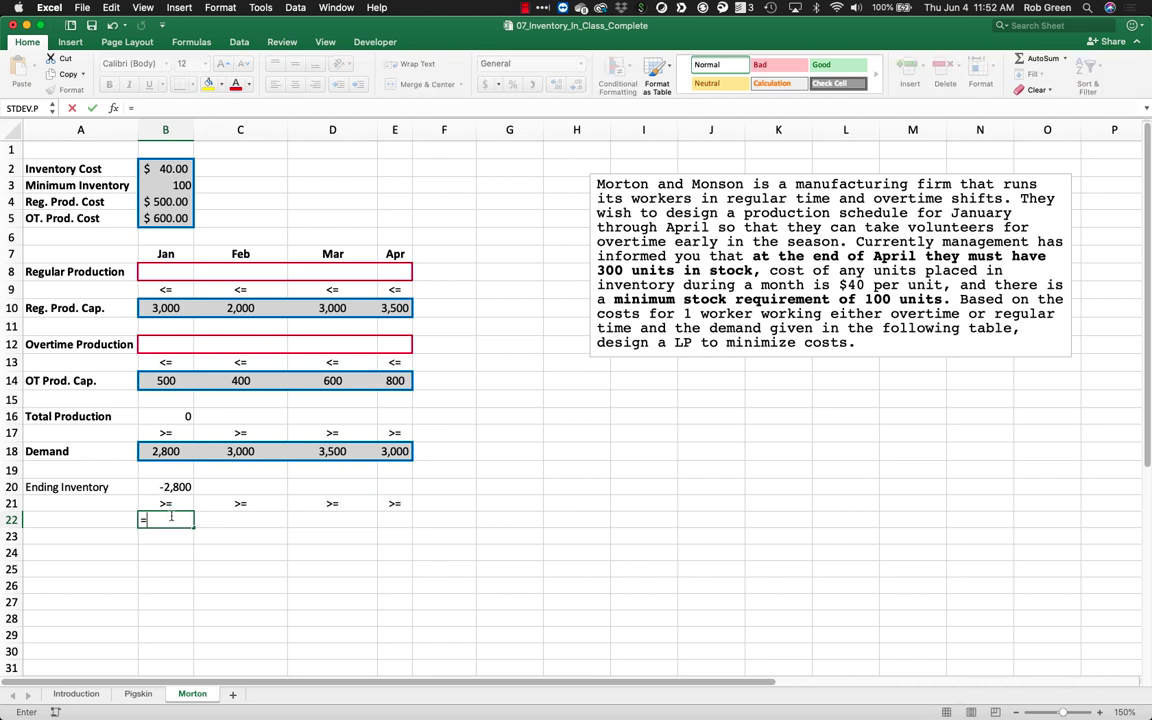
{"action": "left_click", "coordinate": [161, 184]}
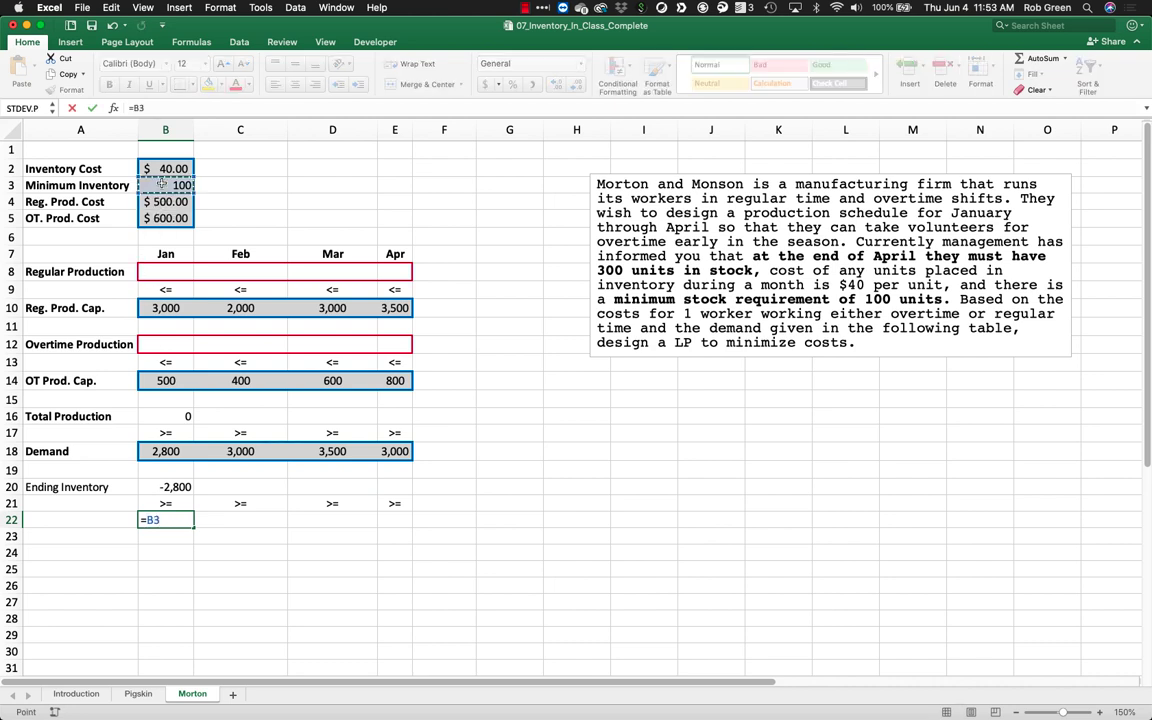
{"action": "key", "text": "F4"}
{"action": "key", "text": "Return"}
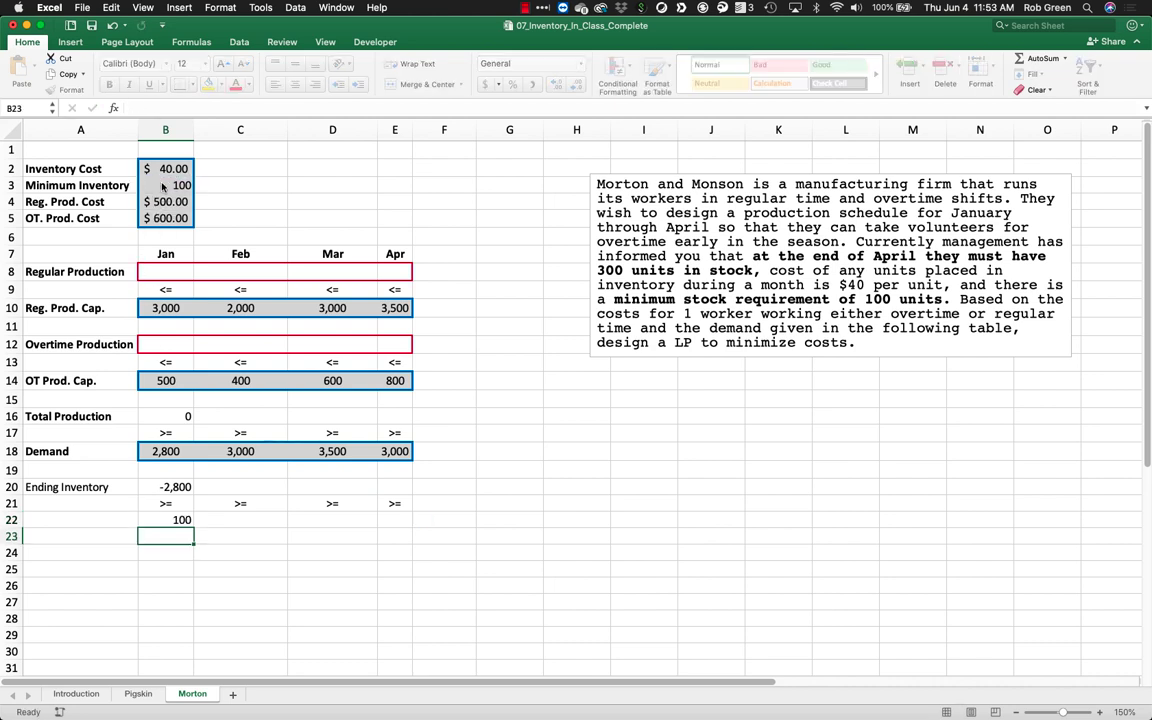
{"action": "left_click", "coordinate": [184, 520]}
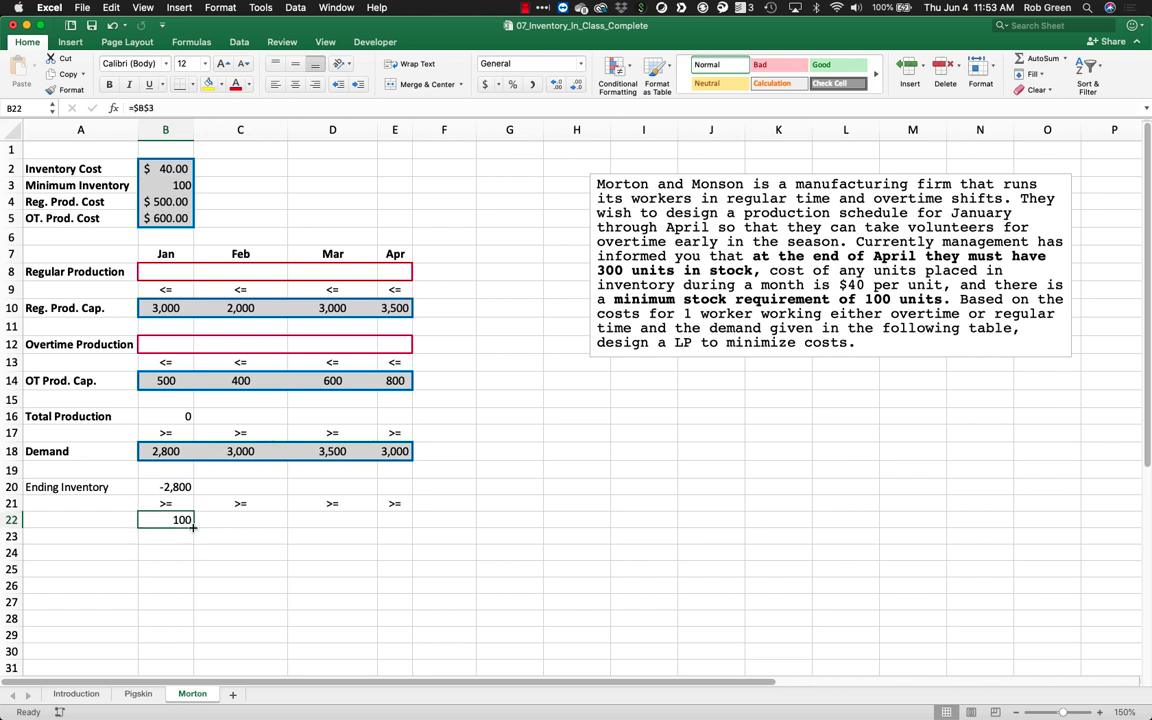
{"action": "left_click_drag", "start_coordinate": [193, 527], "coordinate": [395, 521]}
Copy the formatting of the demand values B18:E18 onto the minimum inventory values B22:E22
{"action": "left_click_drag", "start_coordinate": [395, 451], "coordinate": [150, 451]}
{"action": "right_click", "coordinate": [181, 455]}
{"action": "left_click", "coordinate": [206, 471]}
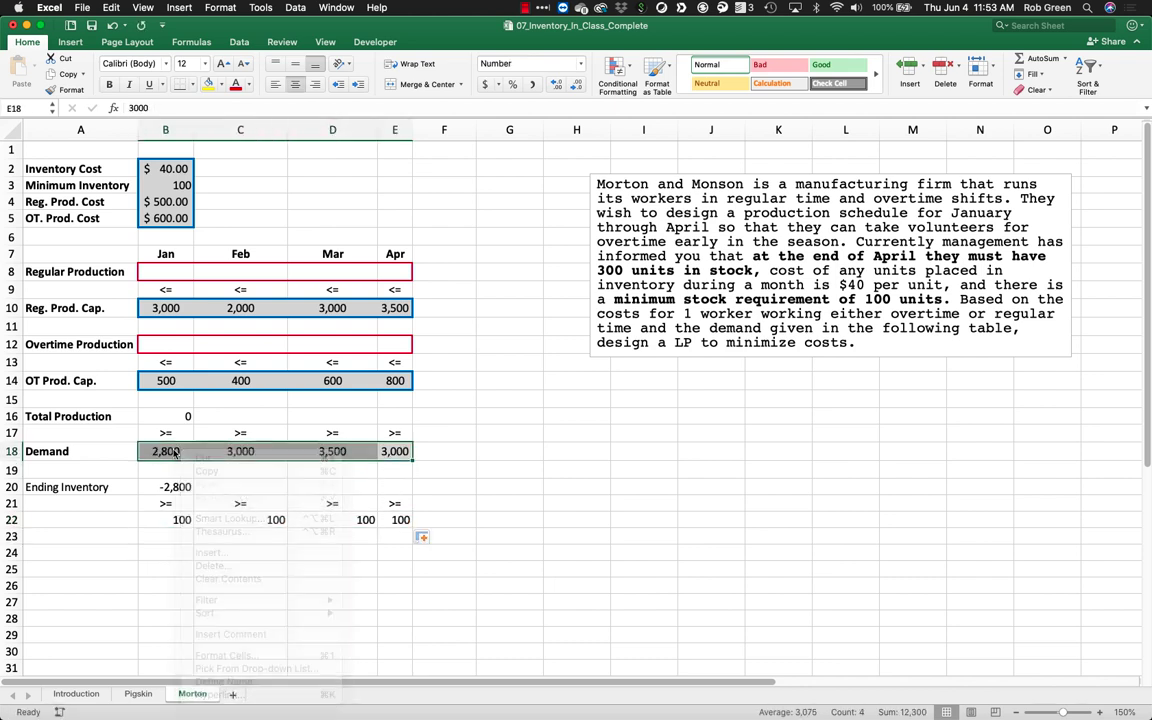
{"action": "left_click", "coordinate": [68, 89]}
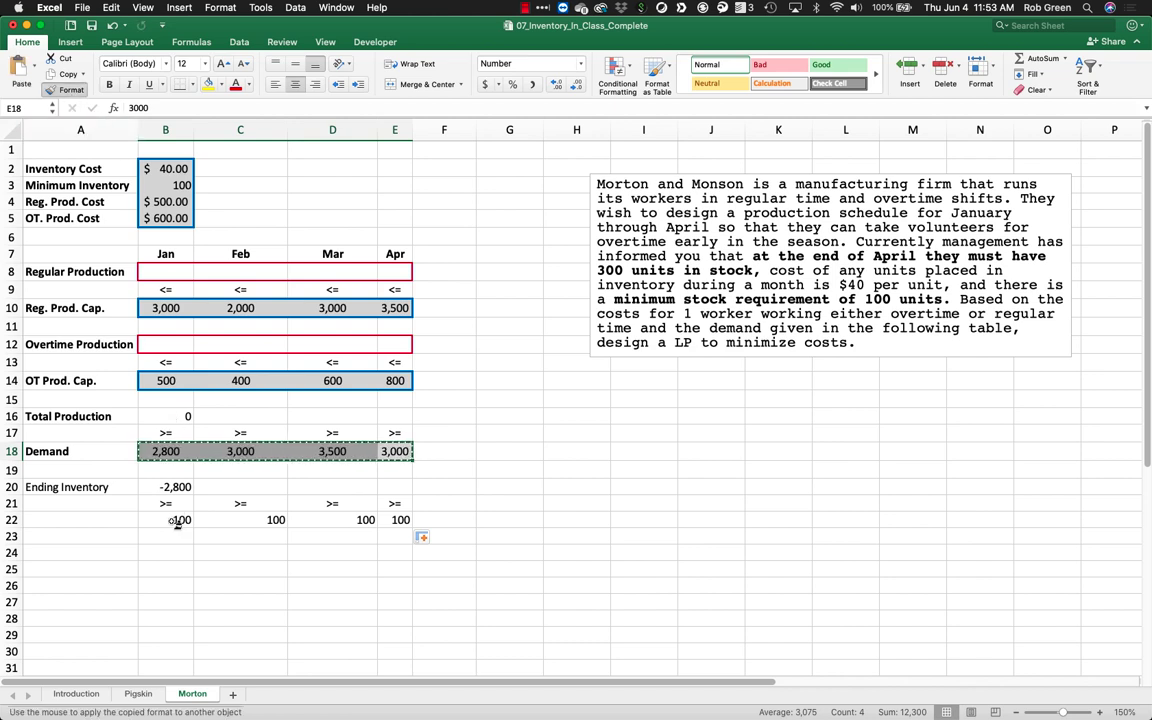
{"action": "mouse_move", "coordinate": [175, 519]}
{"action": "left_mouse_down"}
{"action": "mouse_move", "coordinate": [386, 535]}
{"action": "mouse_move", "coordinate": [408, 522]}
{"action": "left_mouse_up"}
{"action": "left_click", "coordinate": [361, 591]}
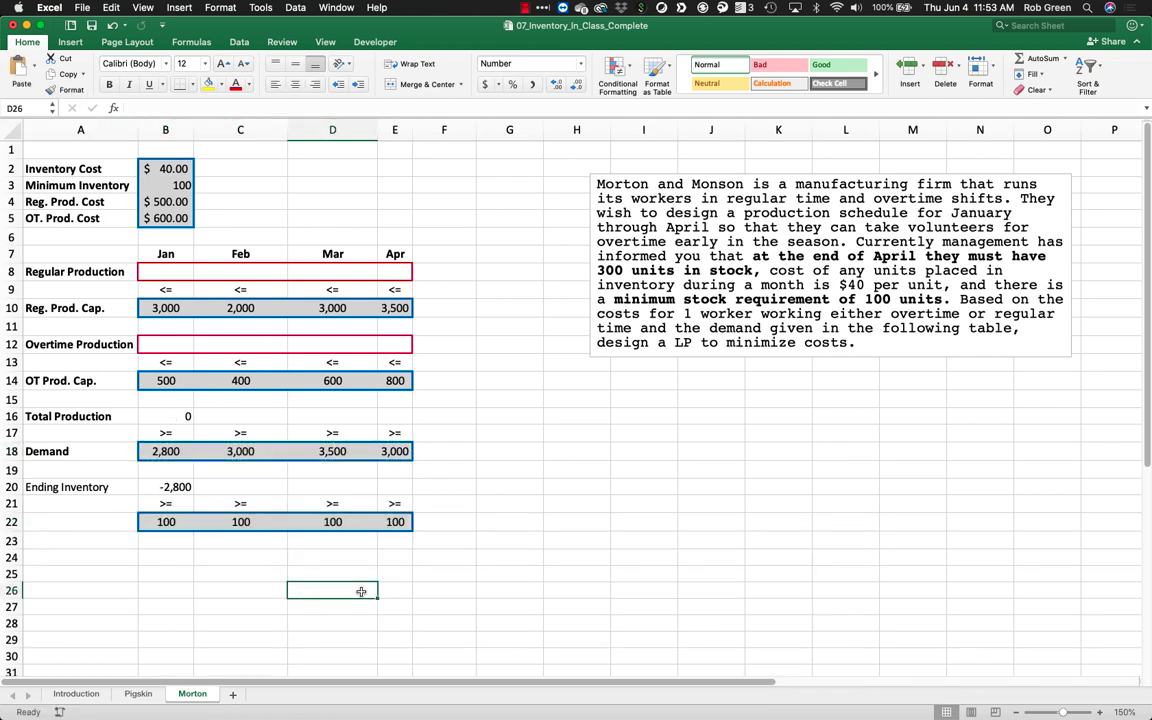
{"action": "left_click_drag", "start_coordinate": [395, 451], "coordinate": [180, 451]}
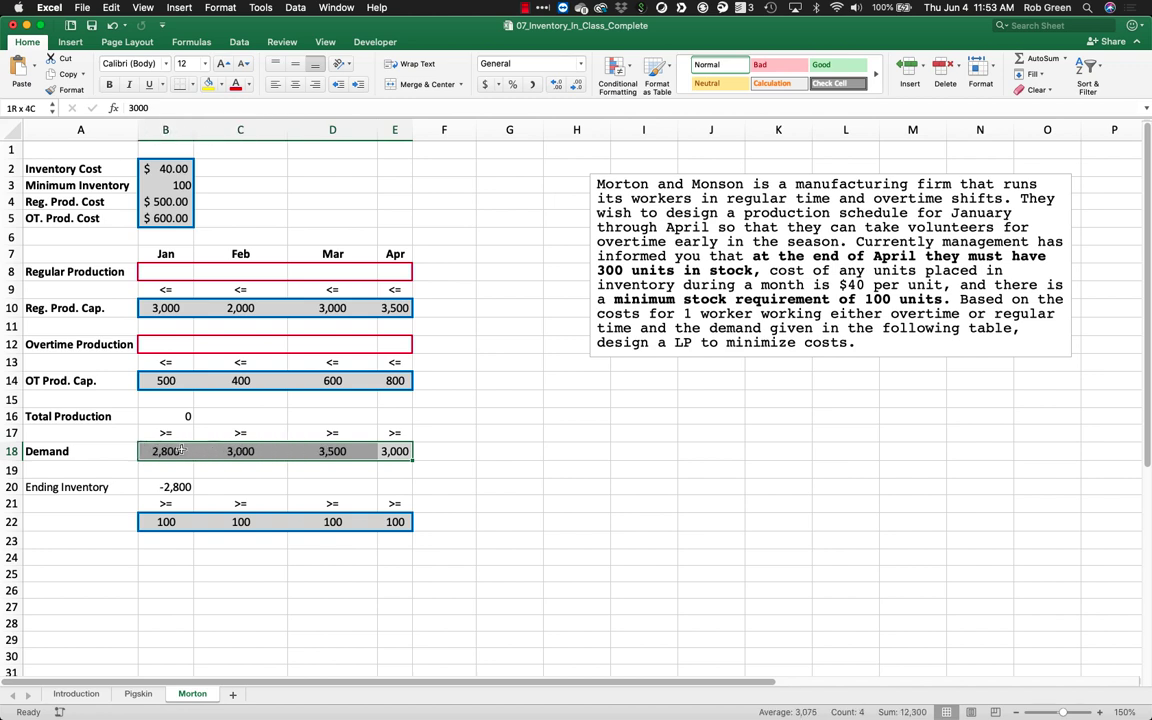
{"action": "right_click", "coordinate": [182, 452]}
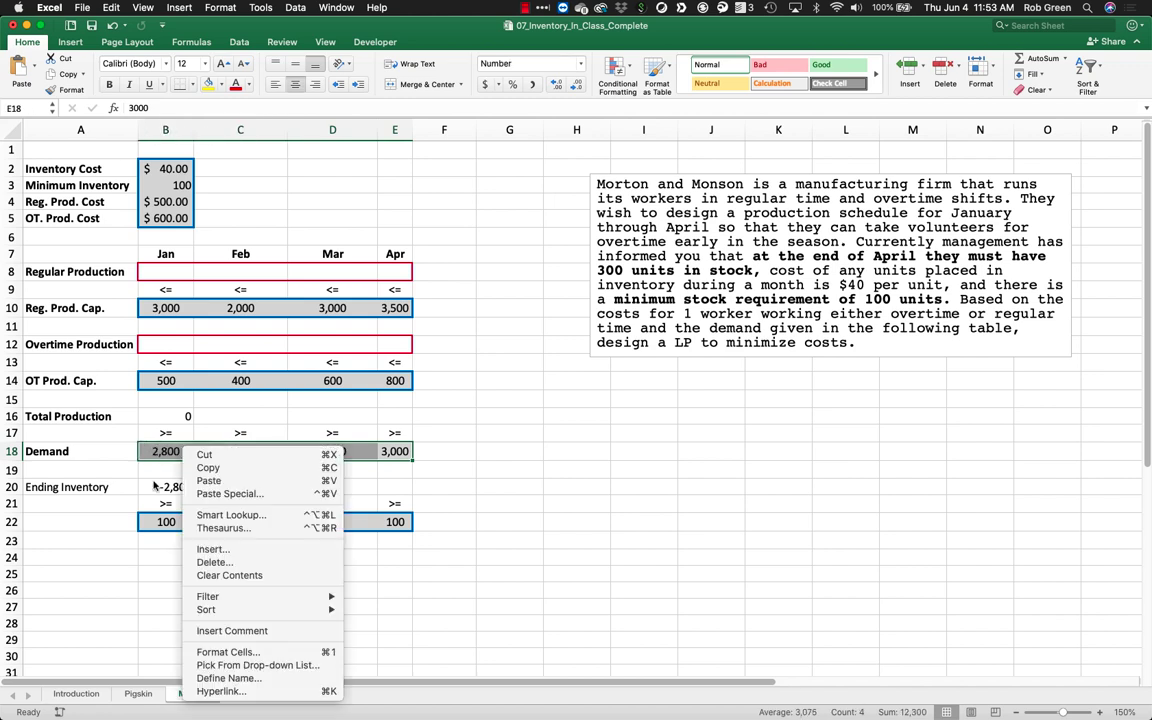
{"action": "left_click", "coordinate": [155, 485]}
{"action": "left_click", "coordinate": [240, 557]}
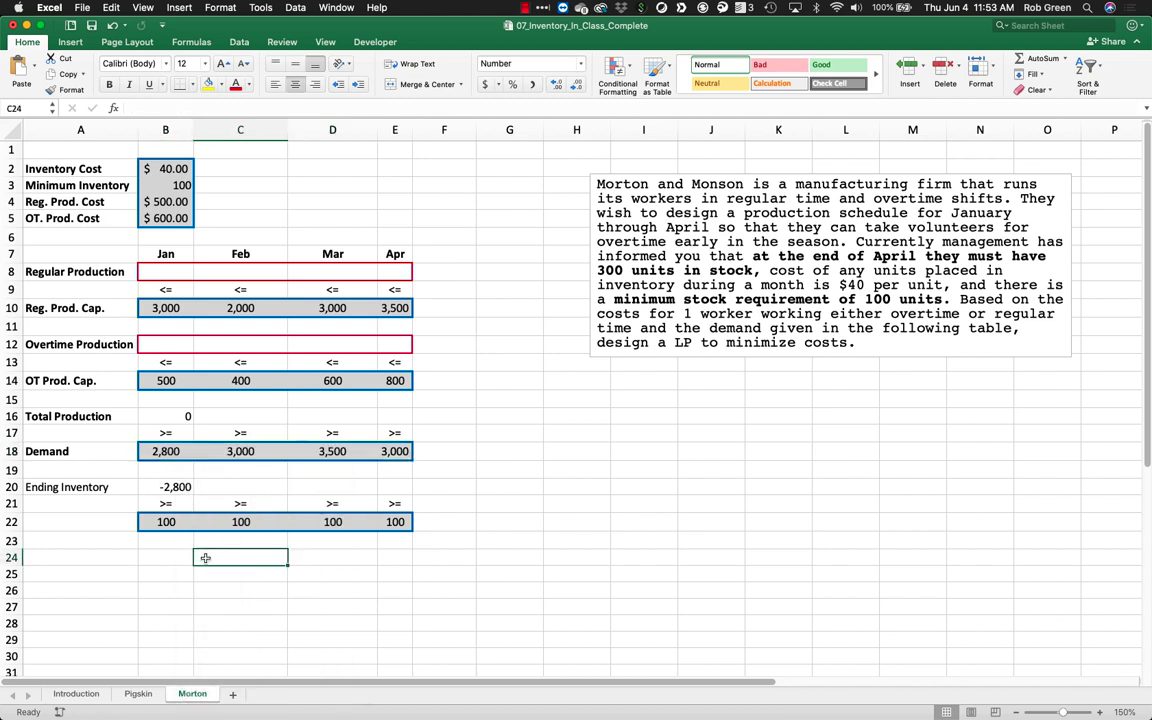
Make the Ending Inventory label in A20 bold
{"action": "left_click", "coordinate": [99, 490]}
{"action": "key", "text": "super+b"}
{"action": "left_click", "coordinate": [150, 579]}
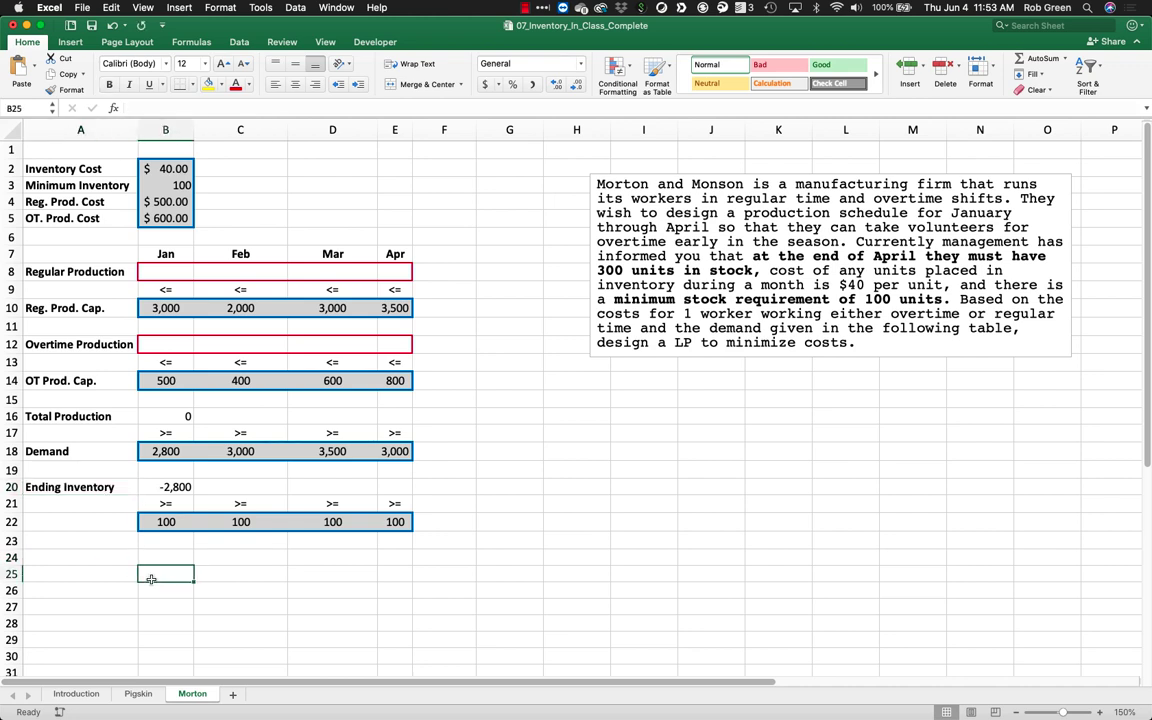
{"action": "left_click_drag", "start_coordinate": [155, 271], "coordinate": [395, 271]}
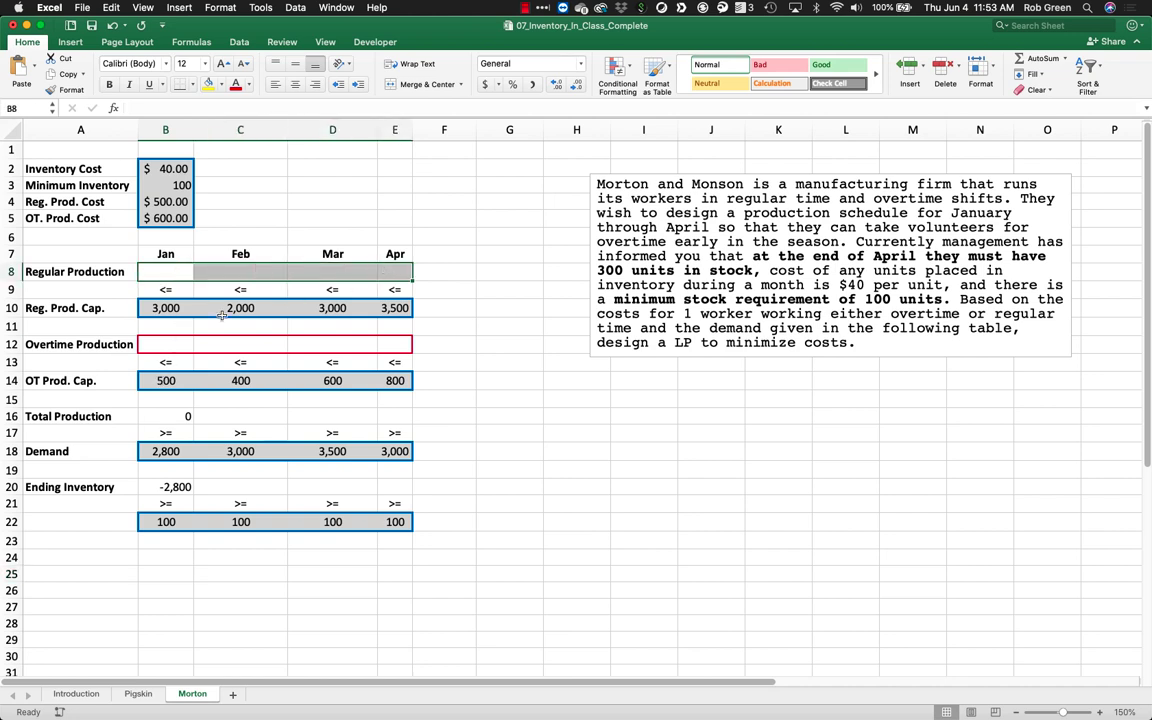
{"action": "left_click_drag", "start_coordinate": [165, 308], "coordinate": [168, 453]}
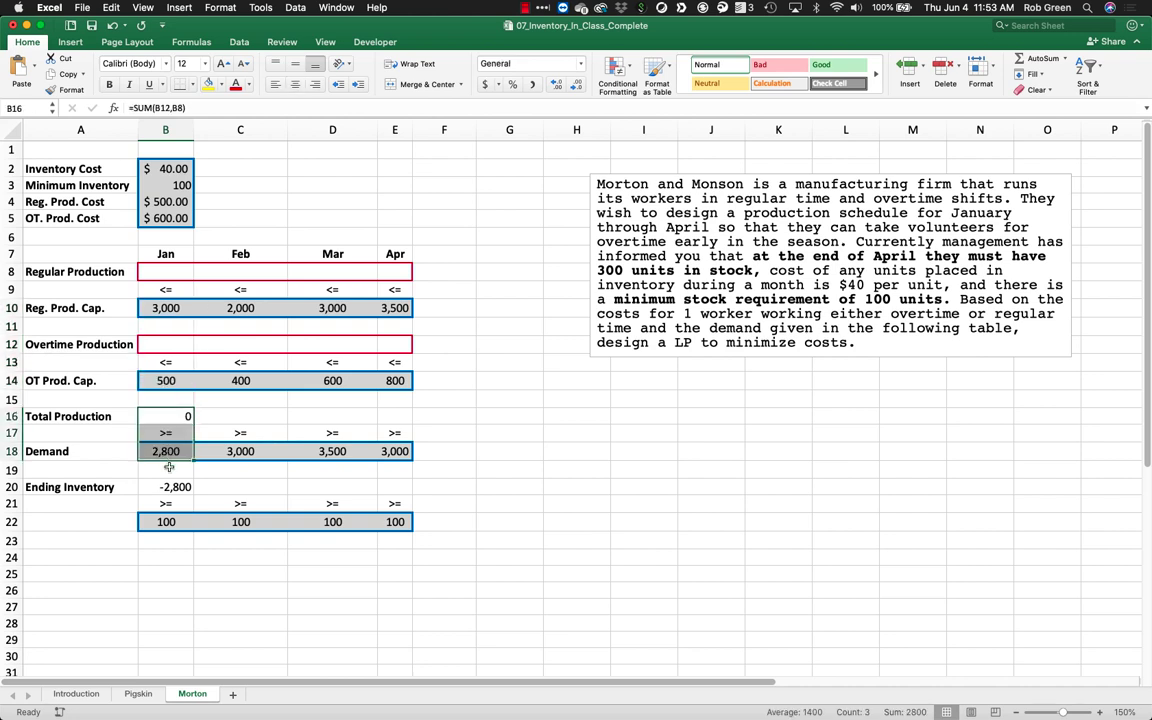
{"action": "left_click", "coordinate": [166, 487]}
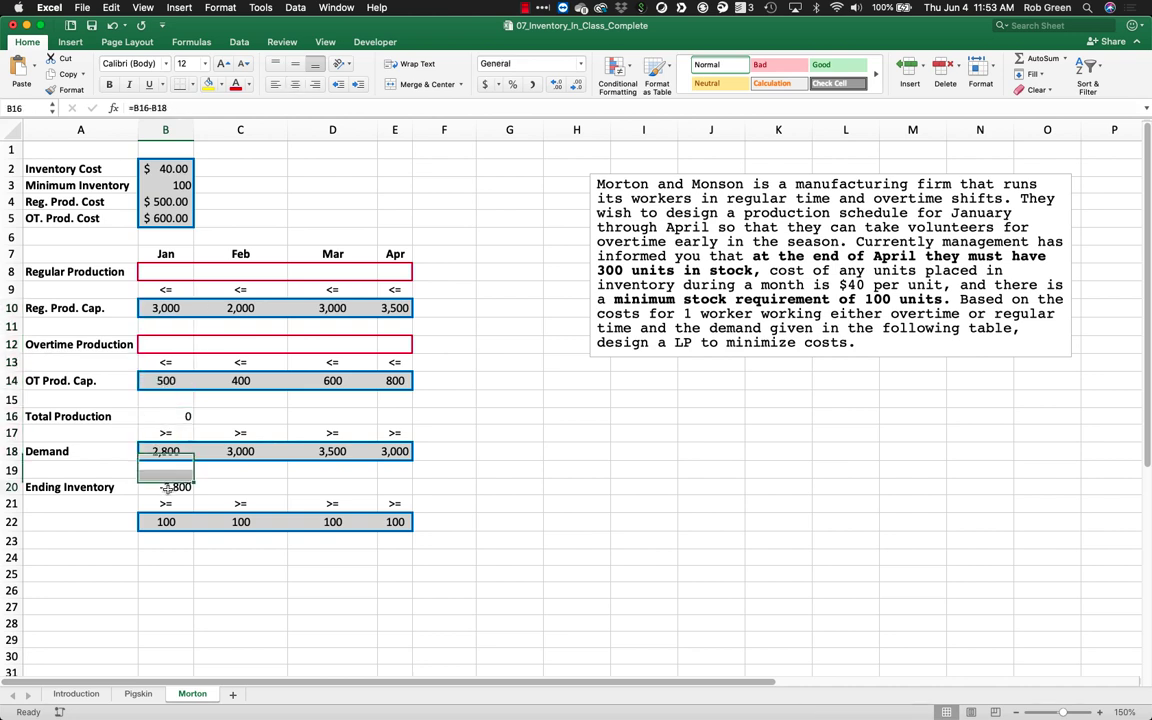
Copy the Ending Inventory label from A20 into A22 and extend it to read Ending Inventory Req'd
{"action": "left_click", "coordinate": [90, 487]}
{"action": "key", "text": "cmd+c"}
{"action": "left_click", "coordinate": [90, 516]}
{"action": "key", "text": "cmd+v"}
{"action": "double_click", "coordinate": [119, 521]}
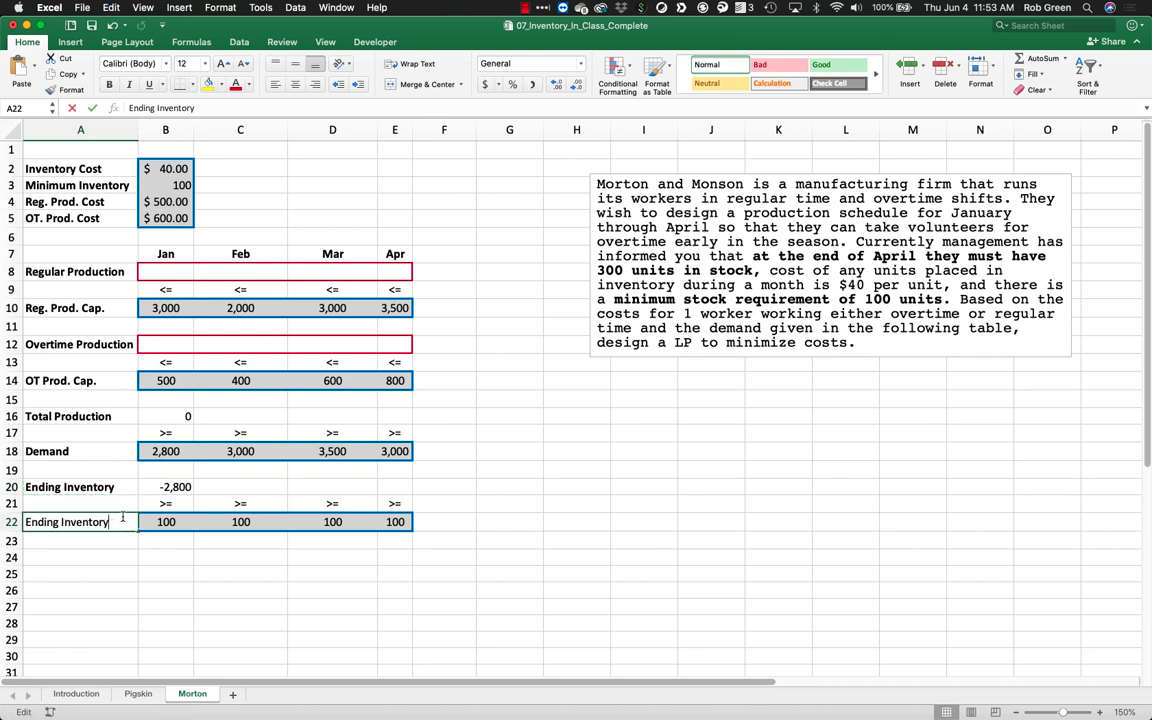
{"action": "type", "text": "Req'd"}
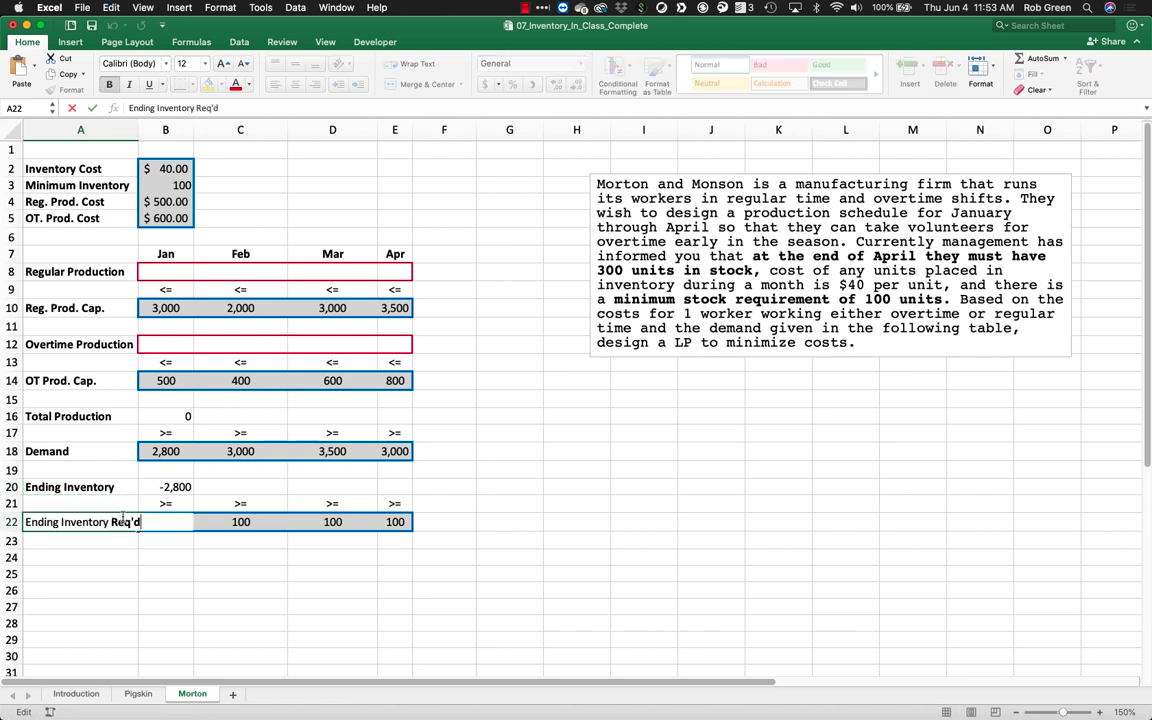
{"action": "key", "text": "Return"}
Widen column A to fit the Ending Inventory Req'd label and narrow column C to a width of 13.33
{"action": "left_click_drag", "start_coordinate": [134, 129], "coordinate": [148, 129]}
{"action": "left_click", "coordinate": [118, 380]}
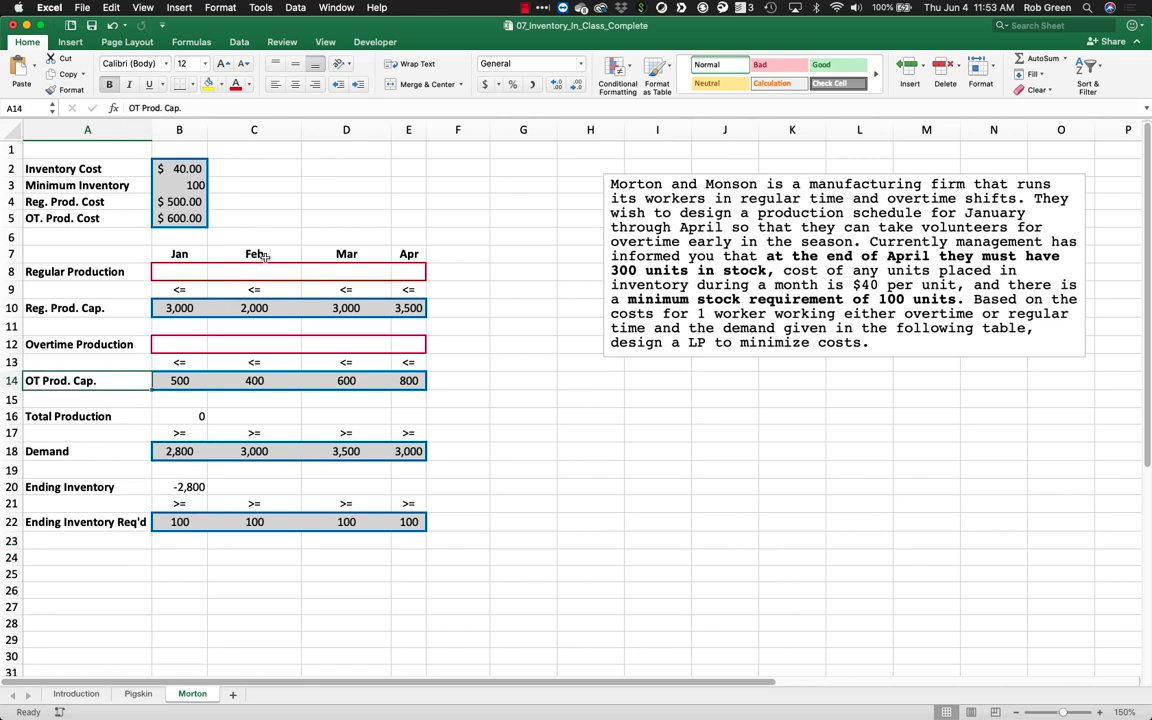
{"action": "left_click_drag", "start_coordinate": [258, 256], "coordinate": [277, 520]}
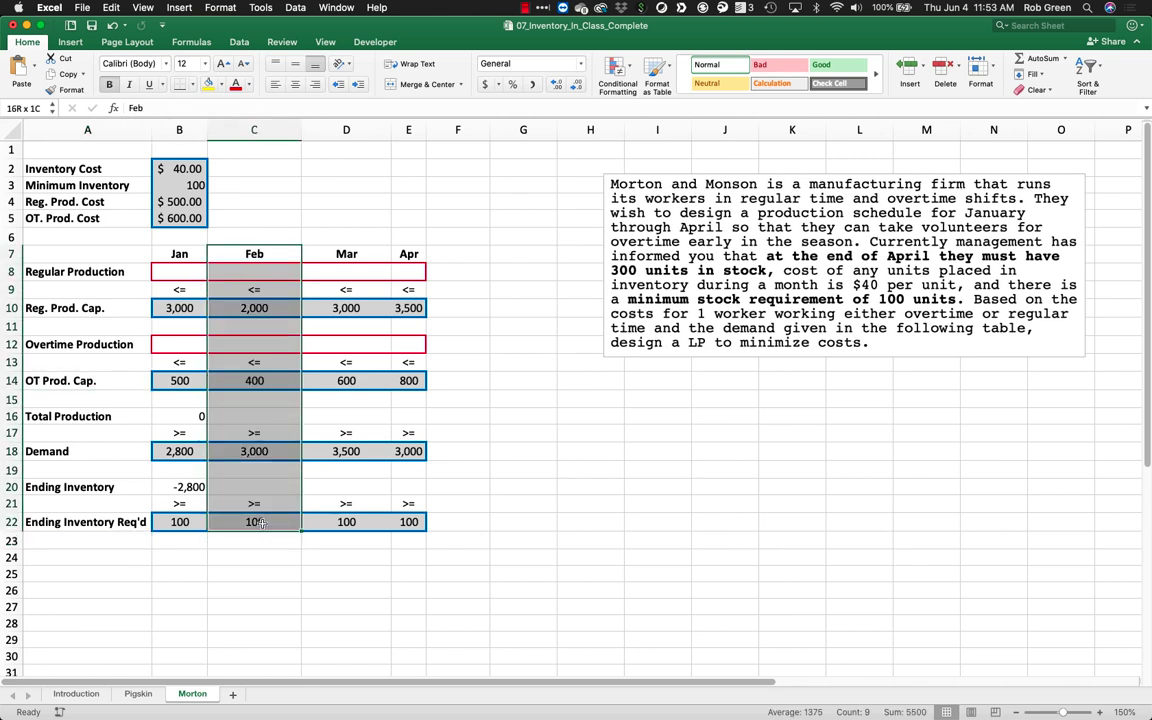
{"action": "mouse_move", "coordinate": [301, 129]}
{"action": "left_mouse_down"}
{"action": "mouse_move", "coordinate": [242, 129]}
{"action": "mouse_move", "coordinate": [294, 150]}
{"action": "left_mouse_up"}
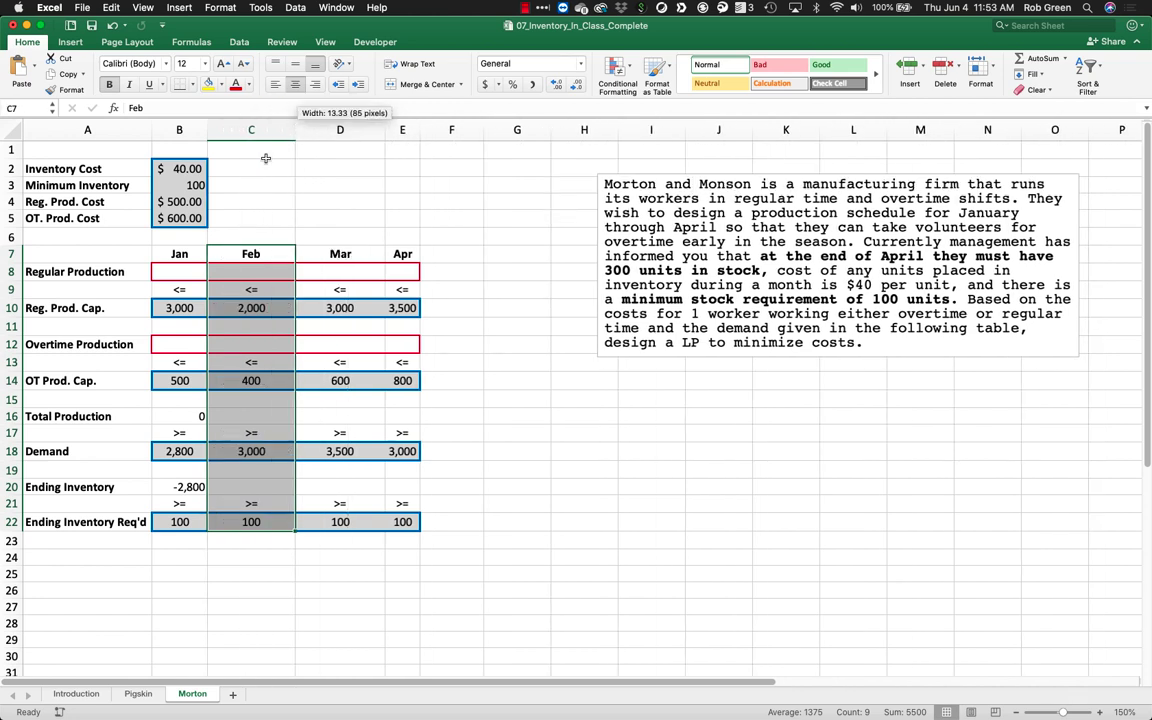
{"action": "left_click", "coordinate": [253, 269]}
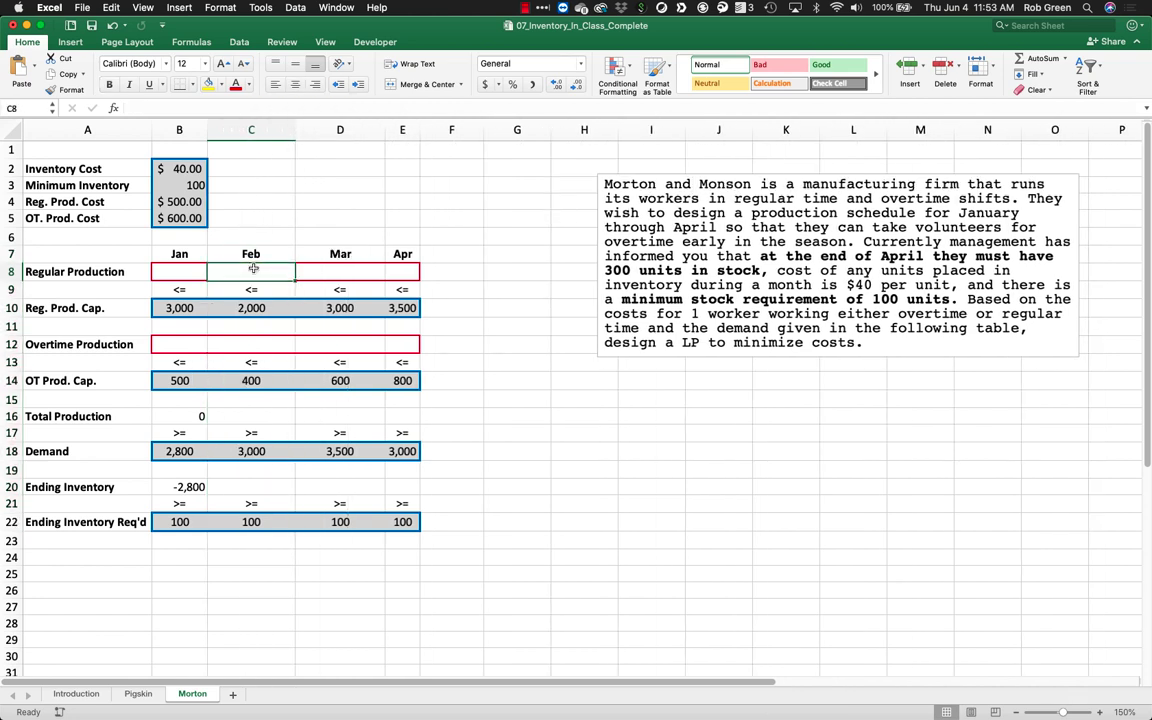
{"action": "left_click", "coordinate": [264, 310]}
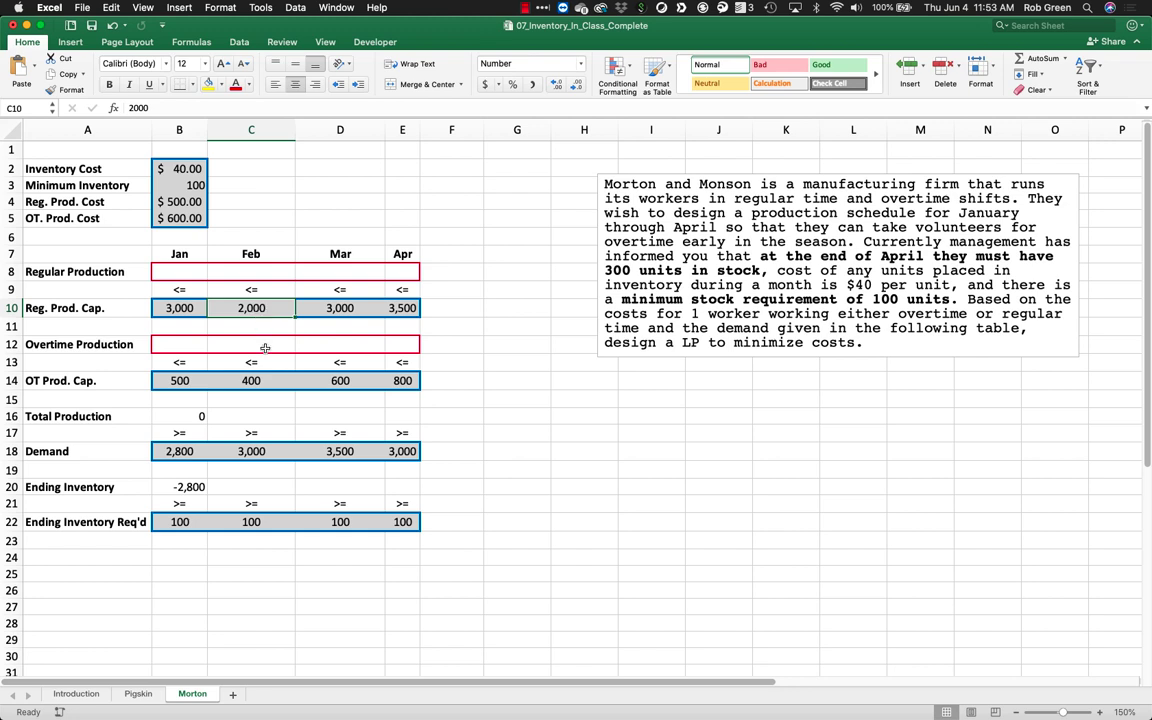
{"action": "left_click", "coordinate": [264, 346]}
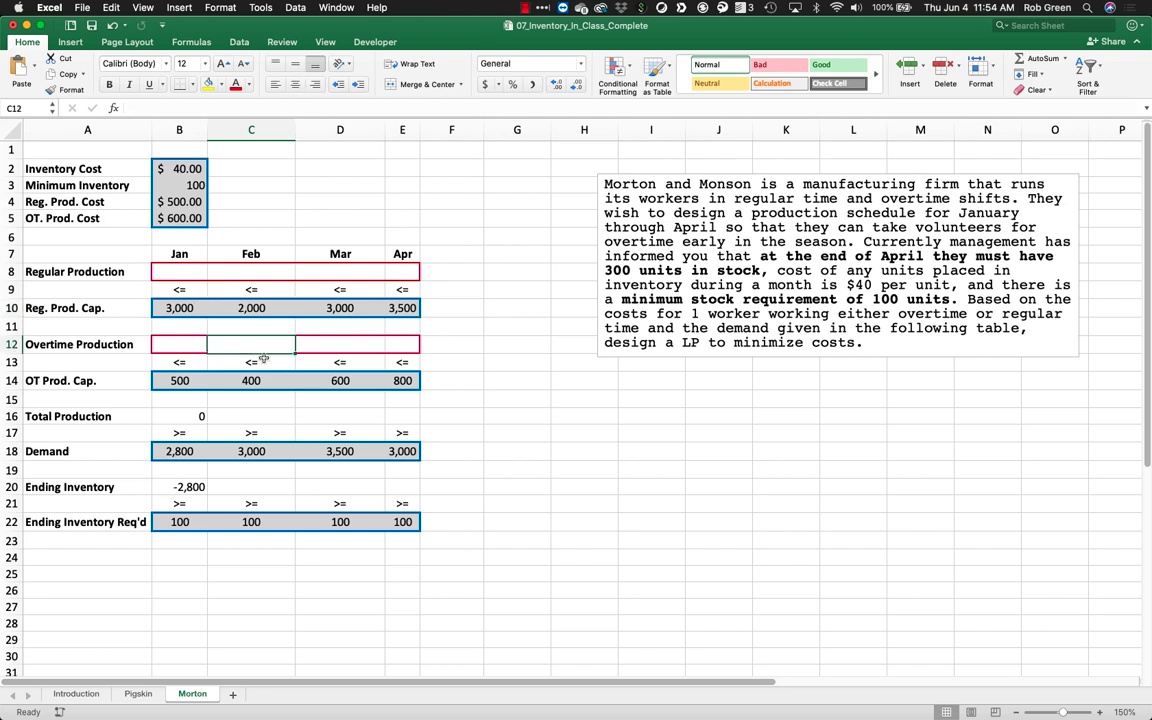
{"action": "left_click", "coordinate": [263, 359]}
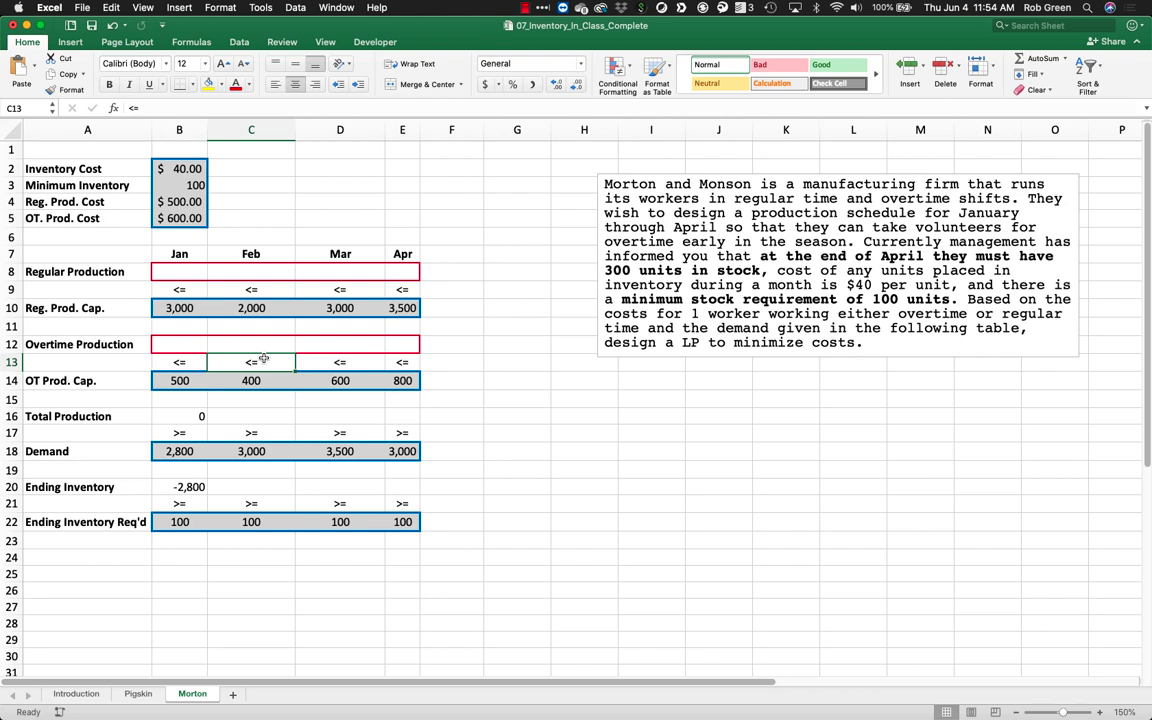
{"action": "left_click", "coordinate": [266, 418]}
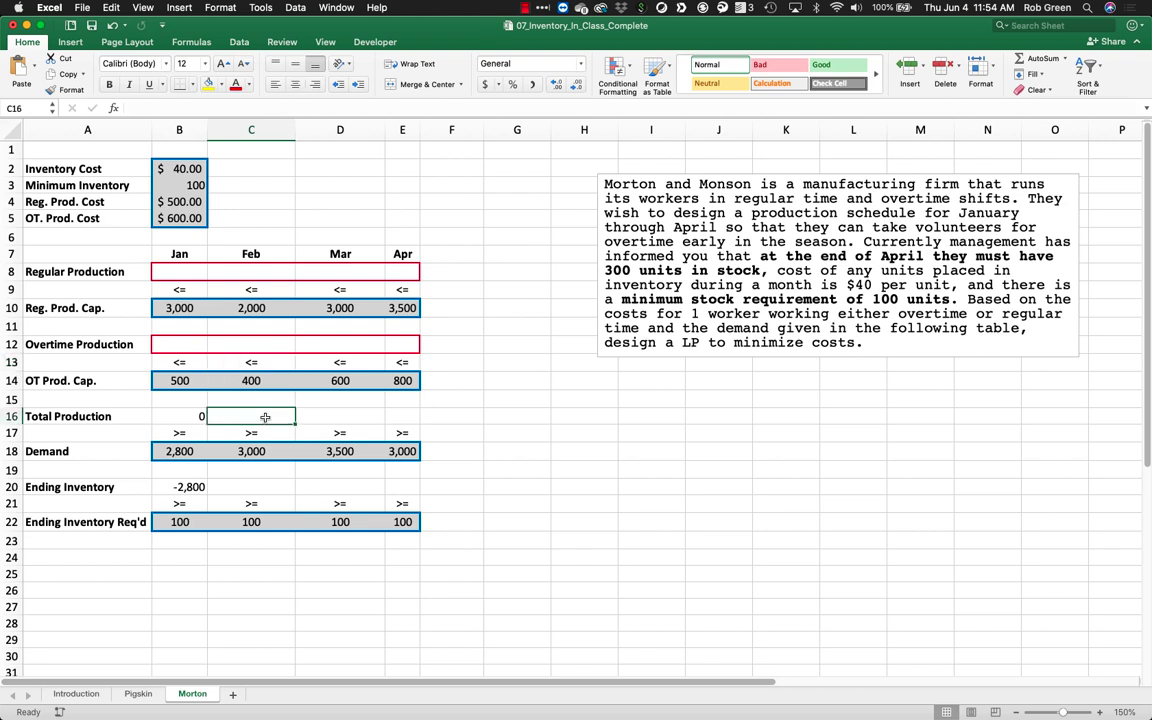
{"action": "type", "text": "=sum("}
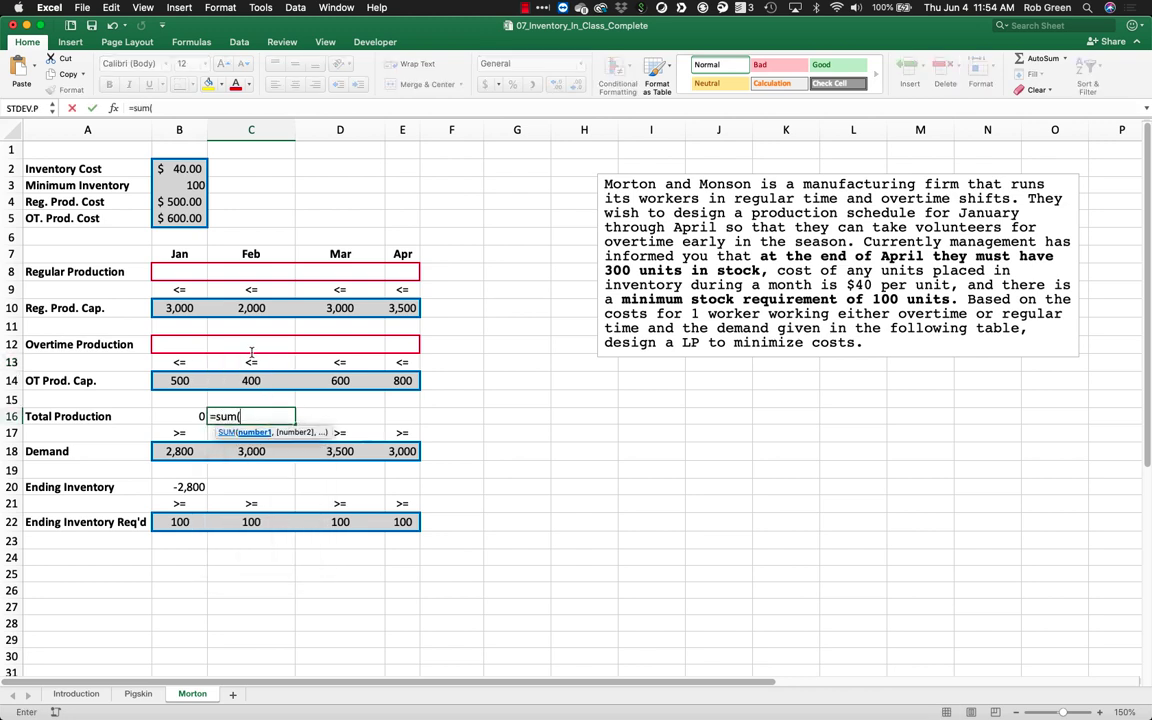
{"action": "key", "text": "Escape"}
Fill the total production formula from B16 across to E16 and apply the comma number style to the row
{"action": "double_click", "coordinate": [200, 416]}
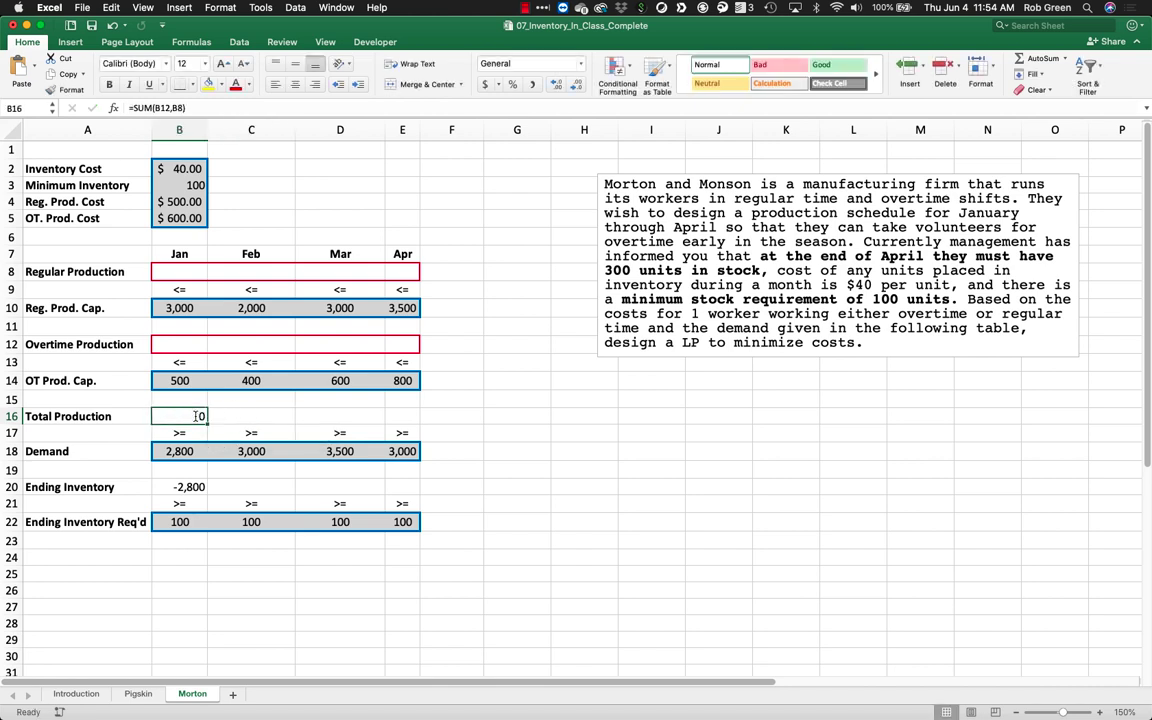
{"action": "key", "text": "Return"}
{"action": "left_click", "coordinate": [197, 416]}
{"action": "left_click_drag", "start_coordinate": [207, 424], "coordinate": [420, 420]}
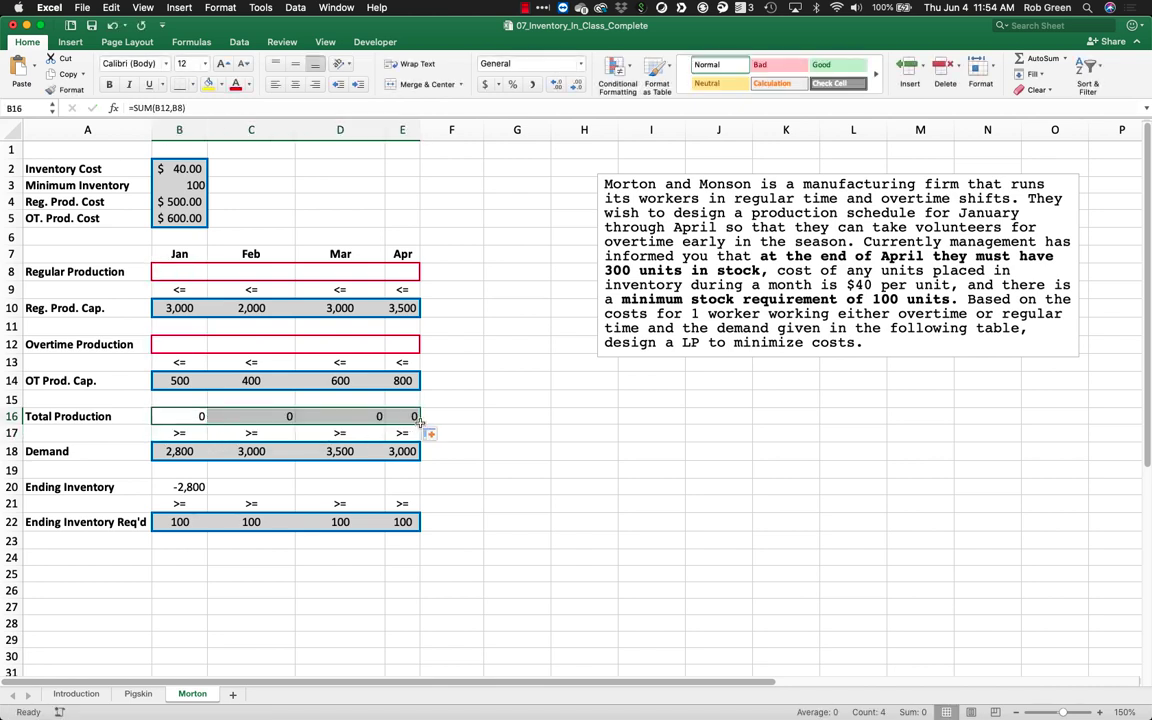
{"action": "left_click", "coordinate": [531, 84]}
{"action": "left_click", "coordinate": [517, 451]}
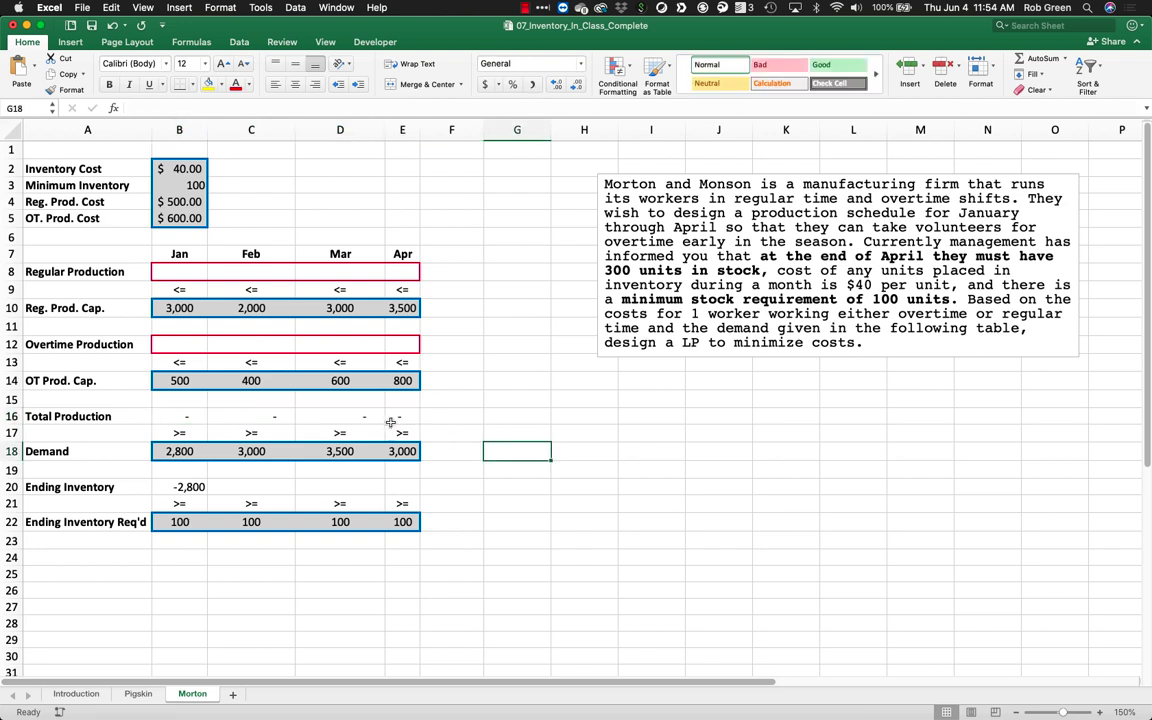
{"action": "left_click", "coordinate": [226, 416]}
{"action": "left_click", "coordinate": [240, 442]}
{"action": "left_click", "coordinate": [240, 438]}
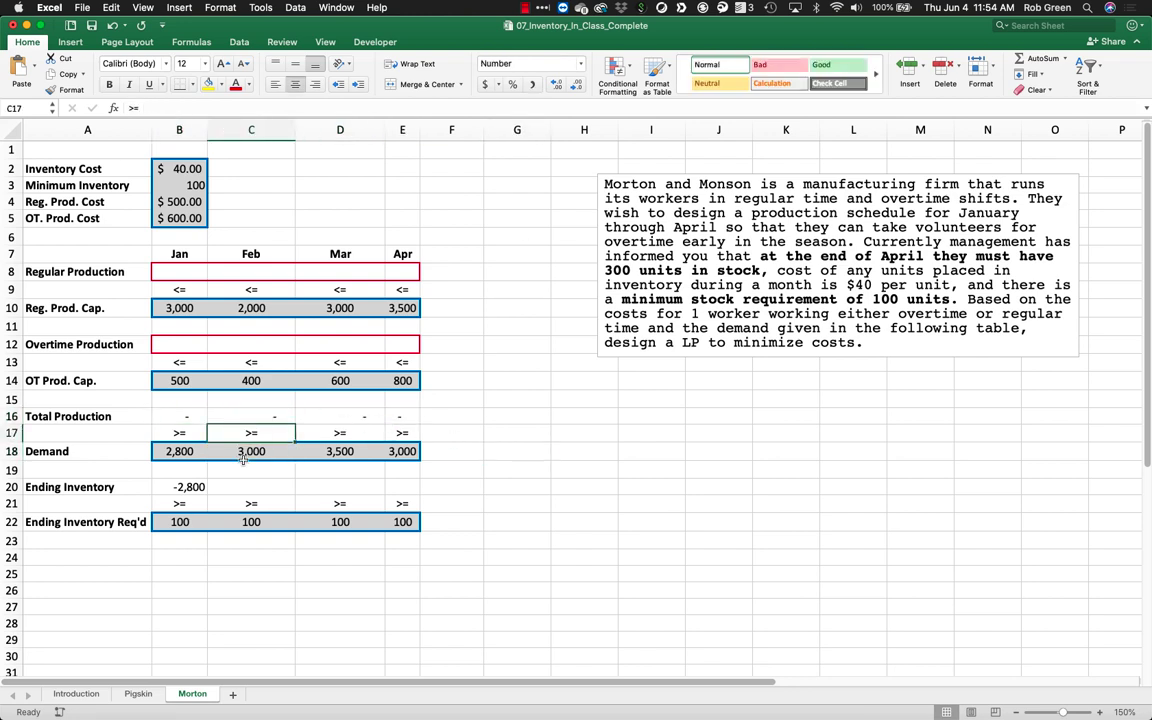
{"action": "left_click", "coordinate": [247, 464]}
{"action": "left_click", "coordinate": [253, 419]}
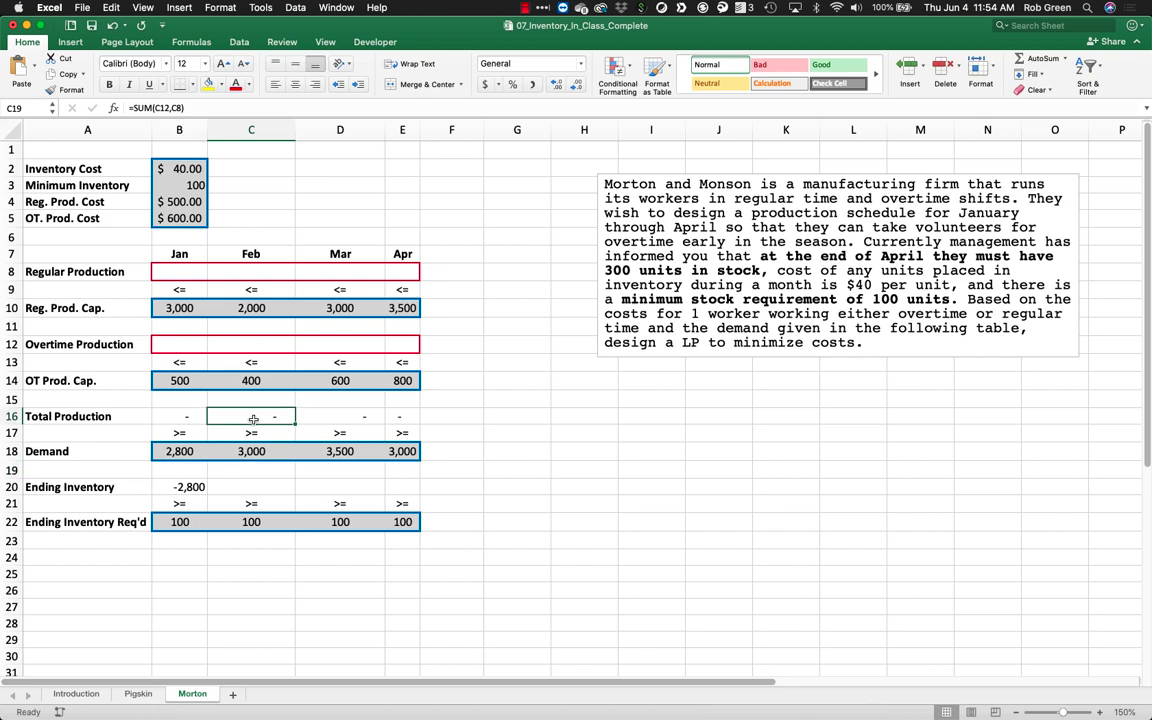
{"action": "left_click", "coordinate": [255, 440]}
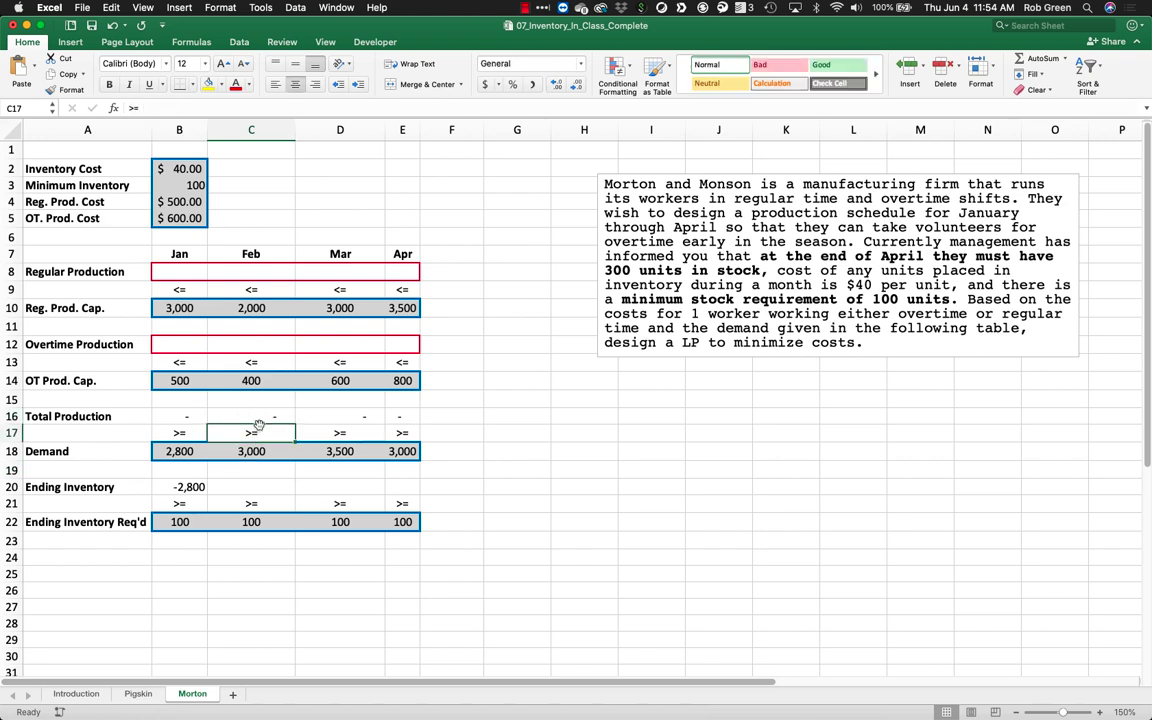
{"action": "left_click", "coordinate": [257, 414]}
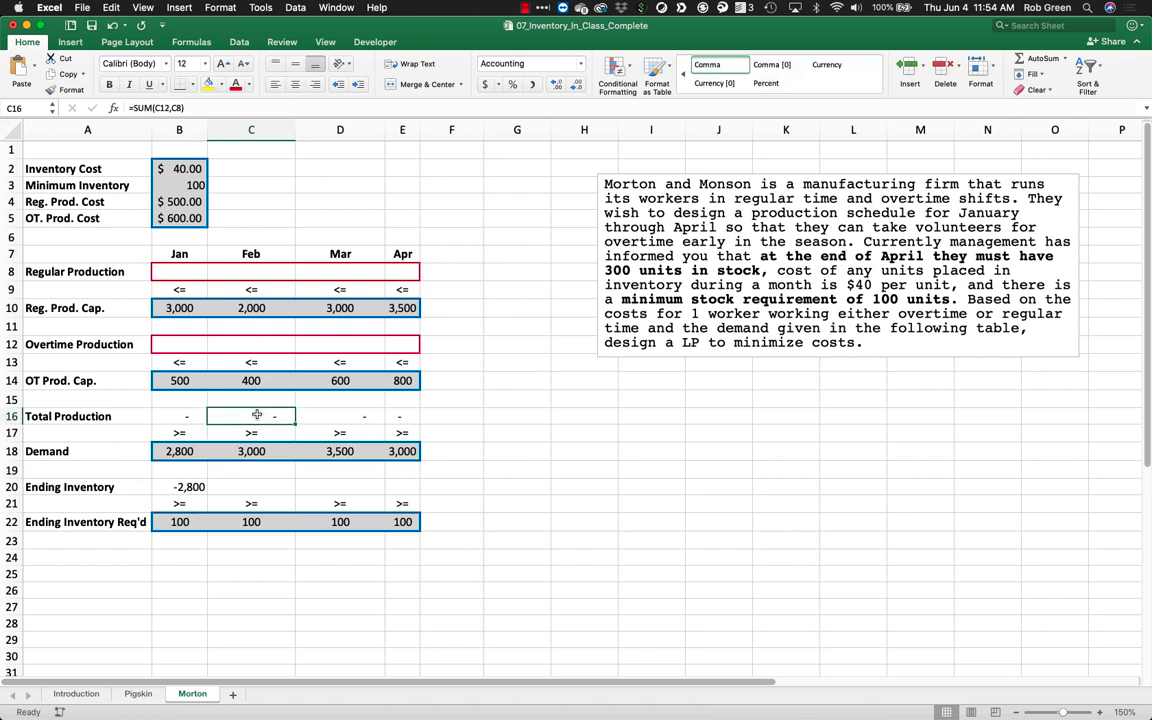
{"action": "left_click", "coordinate": [93, 485], "text": "shift"}
{"action": "left_click", "coordinate": [105, 487]}
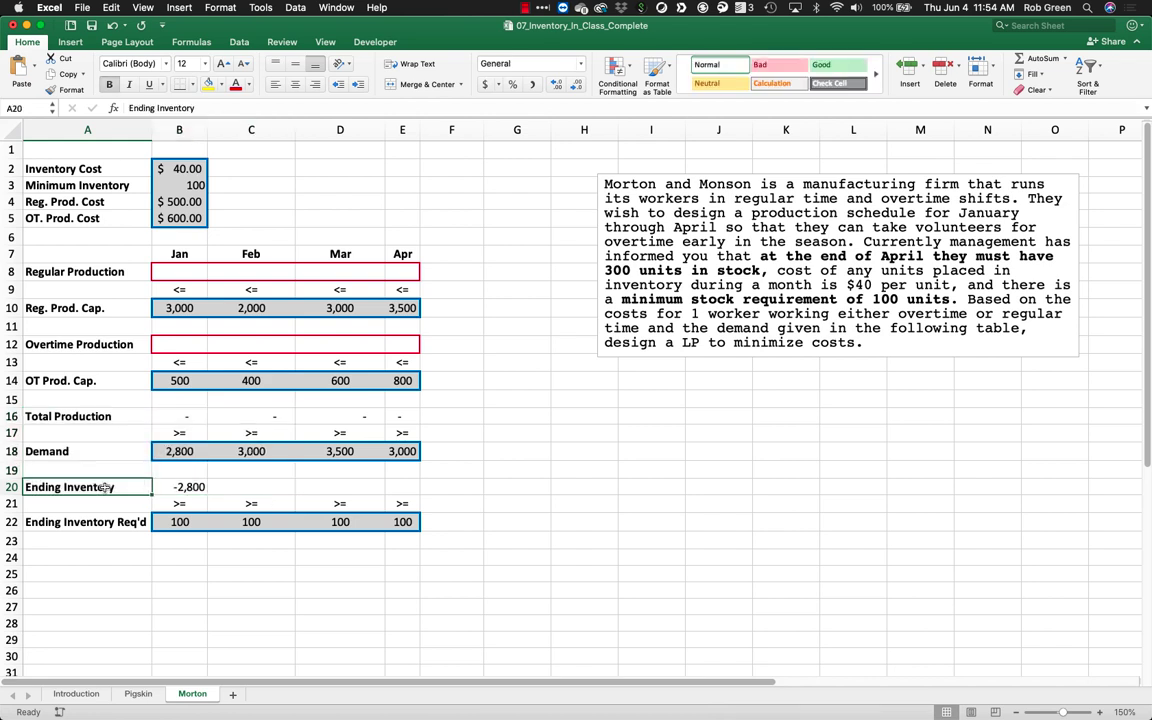
{"action": "left_click", "coordinate": [251, 418], "text": "super"}
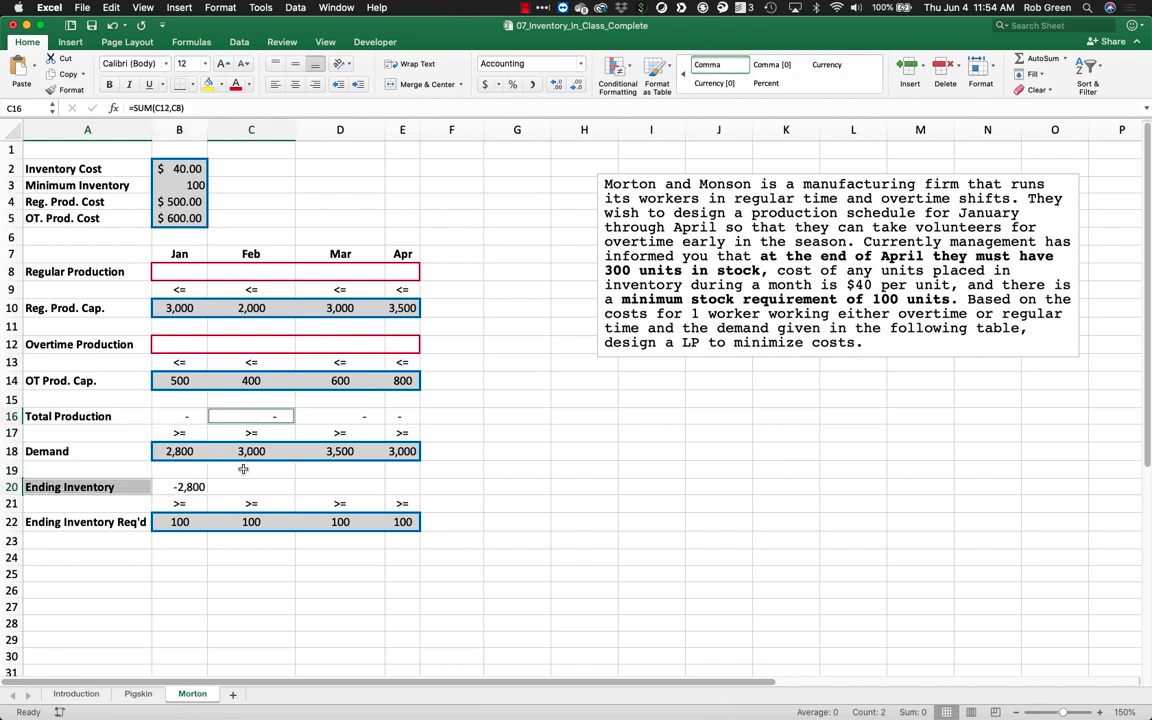
Insert a new row between Total Production and the >= signs, and label A17 Total Available
{"action": "left_click", "coordinate": [14, 433]}
{"action": "right_click", "coordinate": [16, 435]}
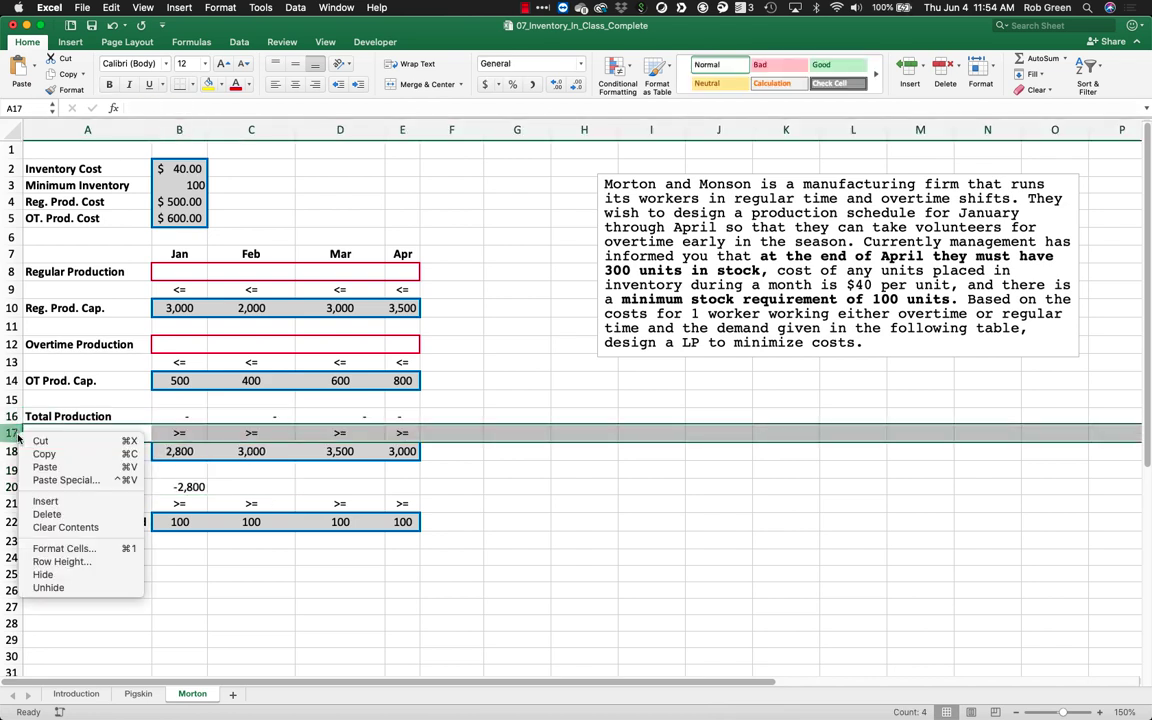
{"action": "left_click", "coordinate": [60, 502]}
{"action": "left_click", "coordinate": [285, 519]}
{"action": "left_click", "coordinate": [114, 449]}
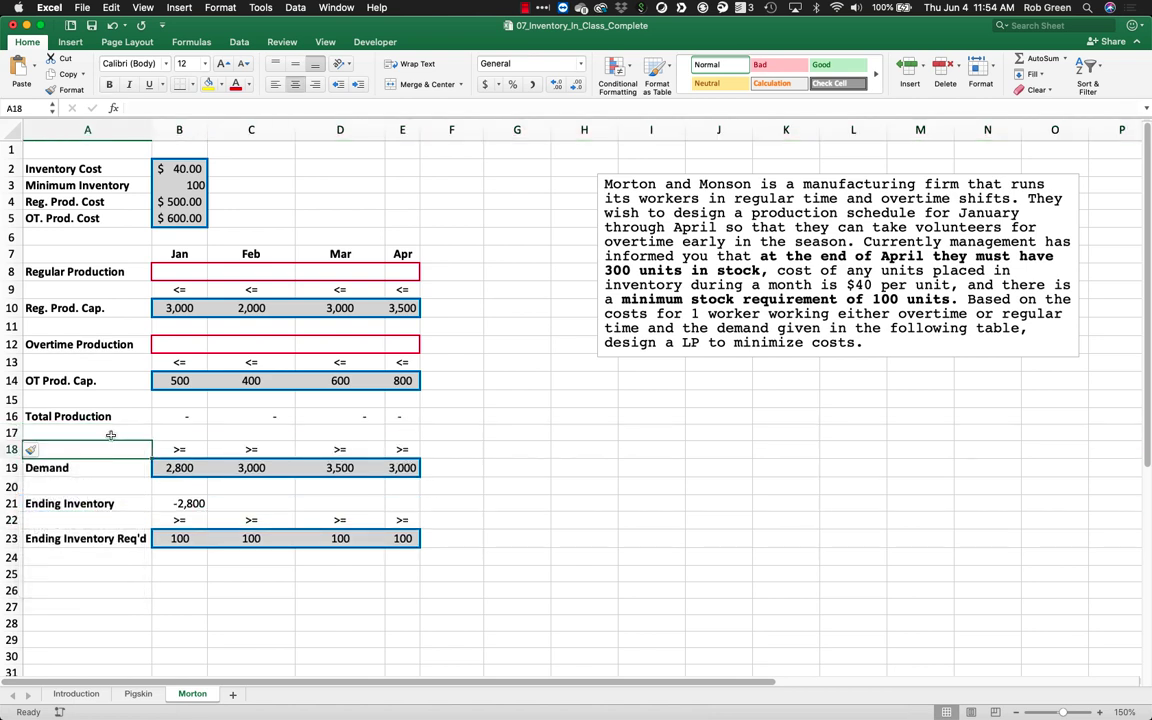
{"action": "left_click", "coordinate": [121, 428]}
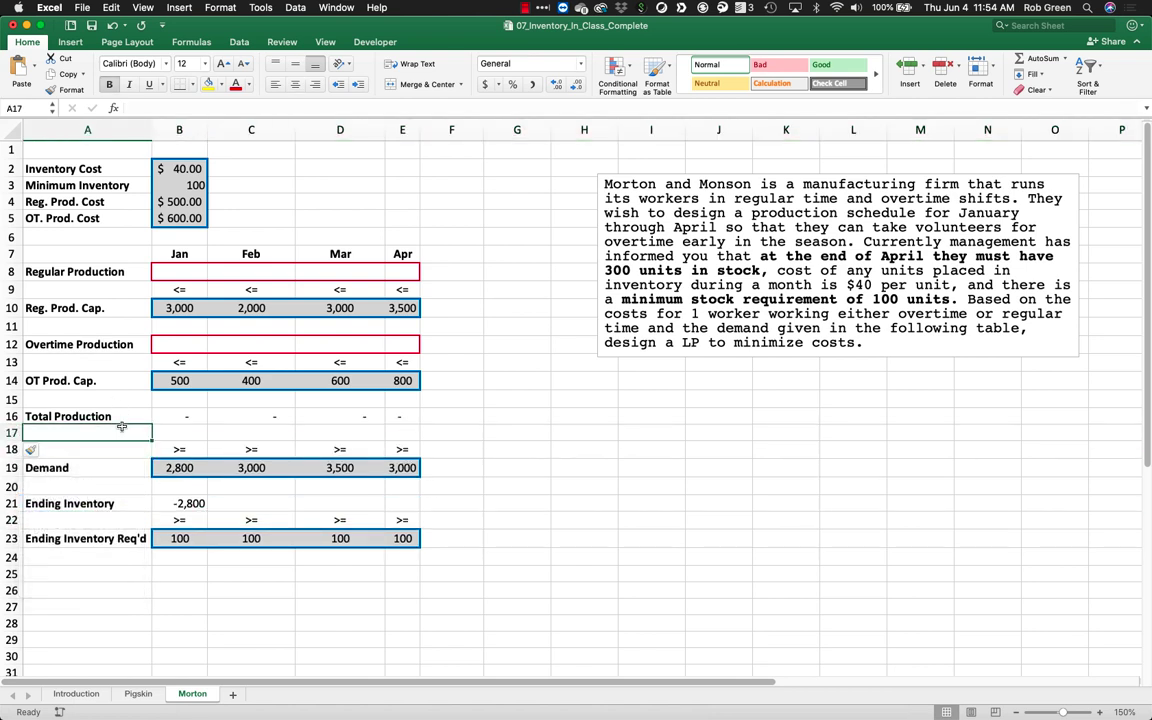
{"action": "type", "text": "Total Available"}
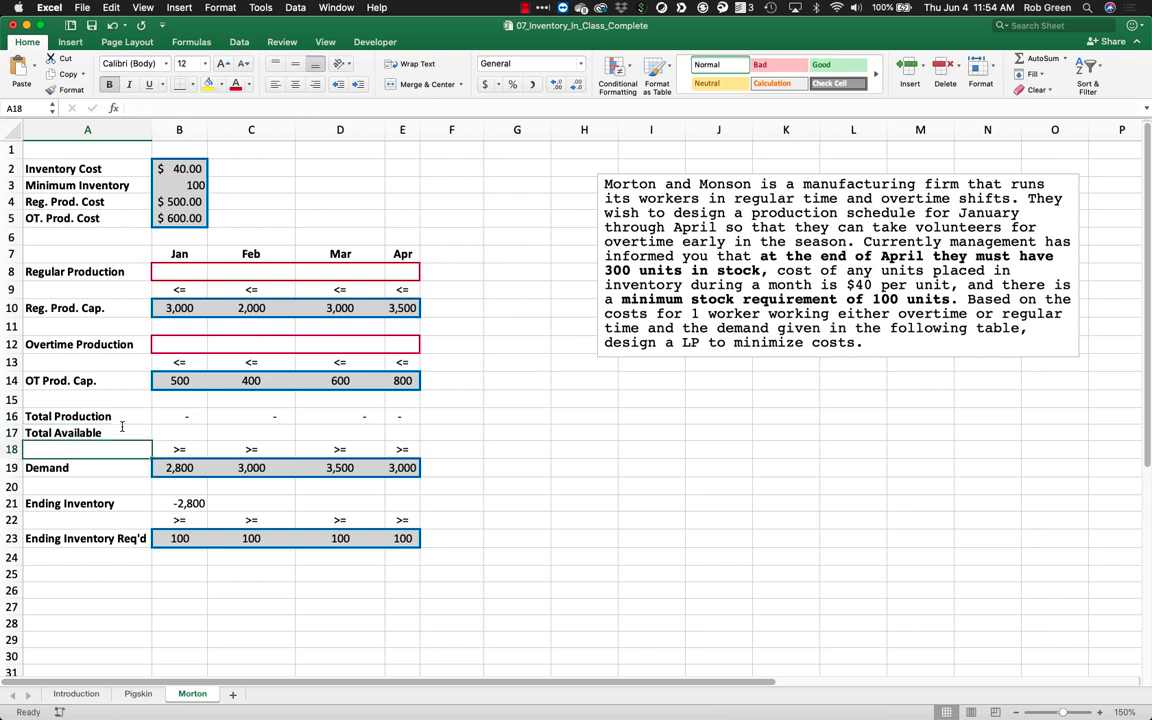
Set January's total available in B17 equal to January's total production with =B16
{"action": "key", "text": "Tab"}
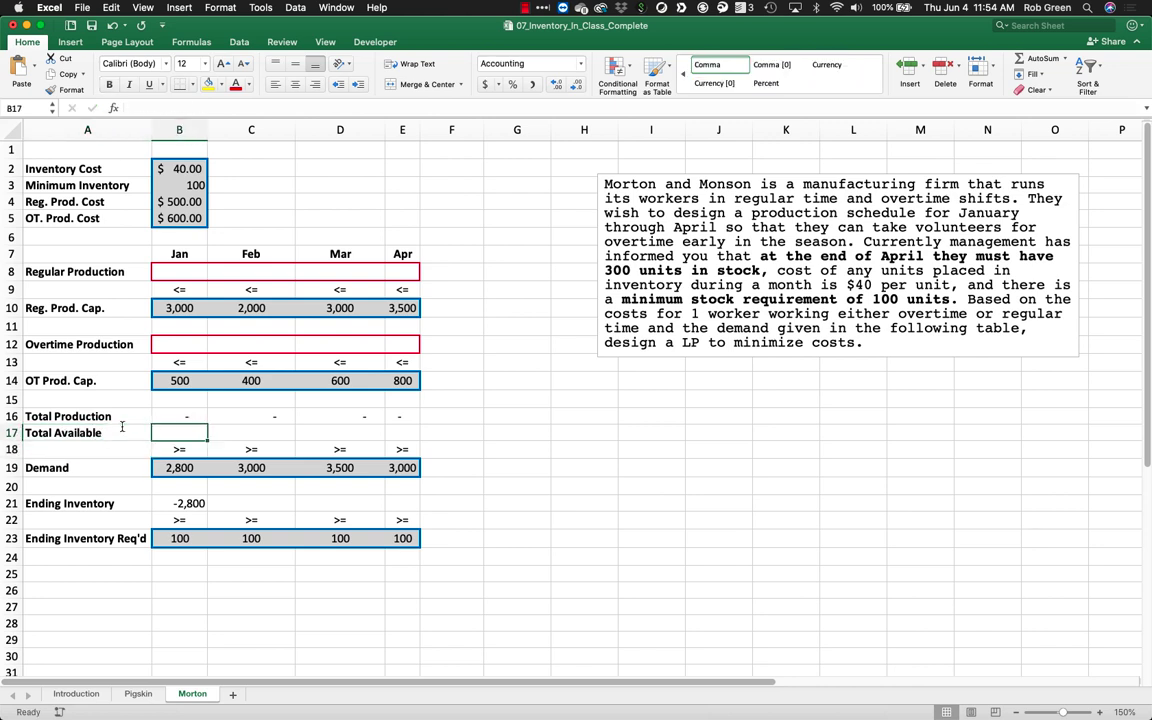
{"action": "type", "text": "="}
{"action": "key", "text": "Up"}
{"action": "key", "text": "Return"}
Set February's total available in C17 to its total production plus January's ending inventory with =C16+B21
{"action": "key", "text": "Up"}
{"action": "key", "text": "Right"}
{"action": "type", "text": "="}
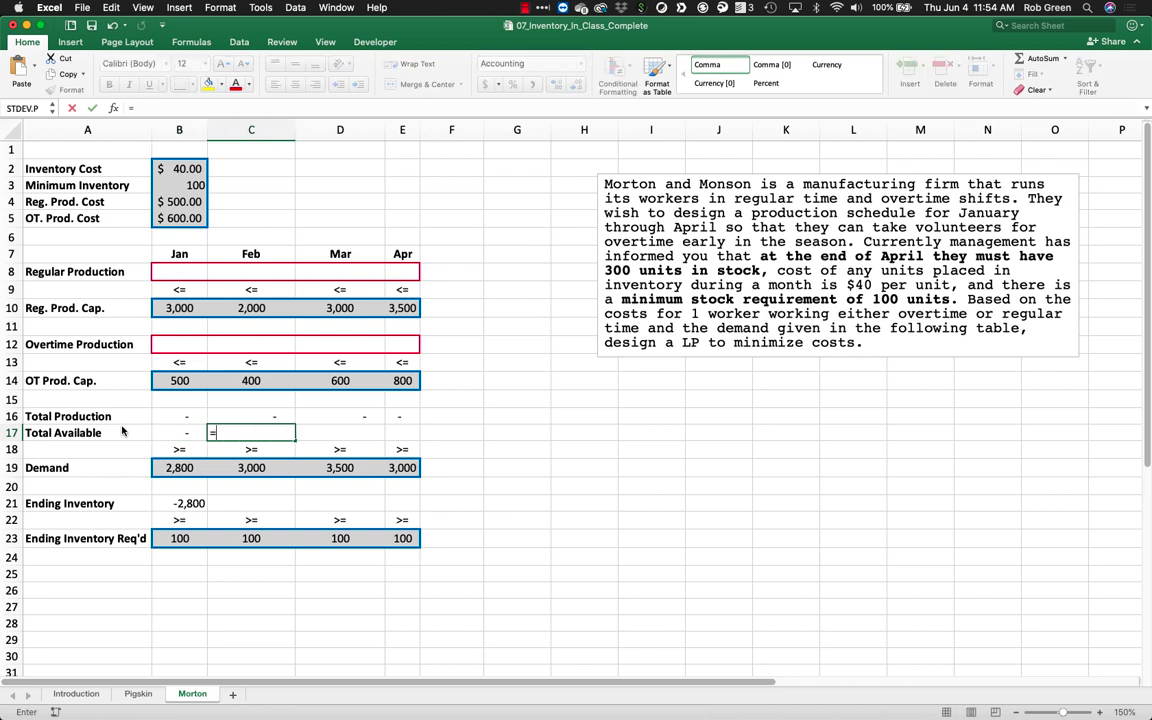
{"action": "key", "text": "Up"}
{"action": "type", "text": "+"}
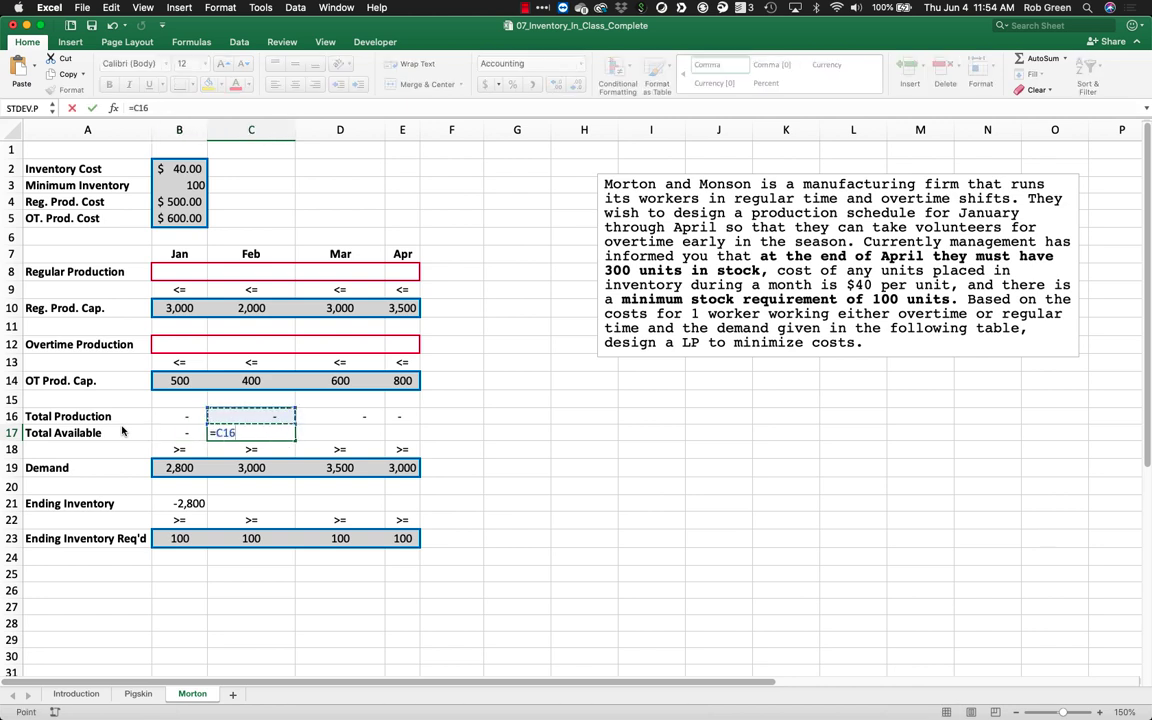
{"action": "left_click", "coordinate": [173, 505]}
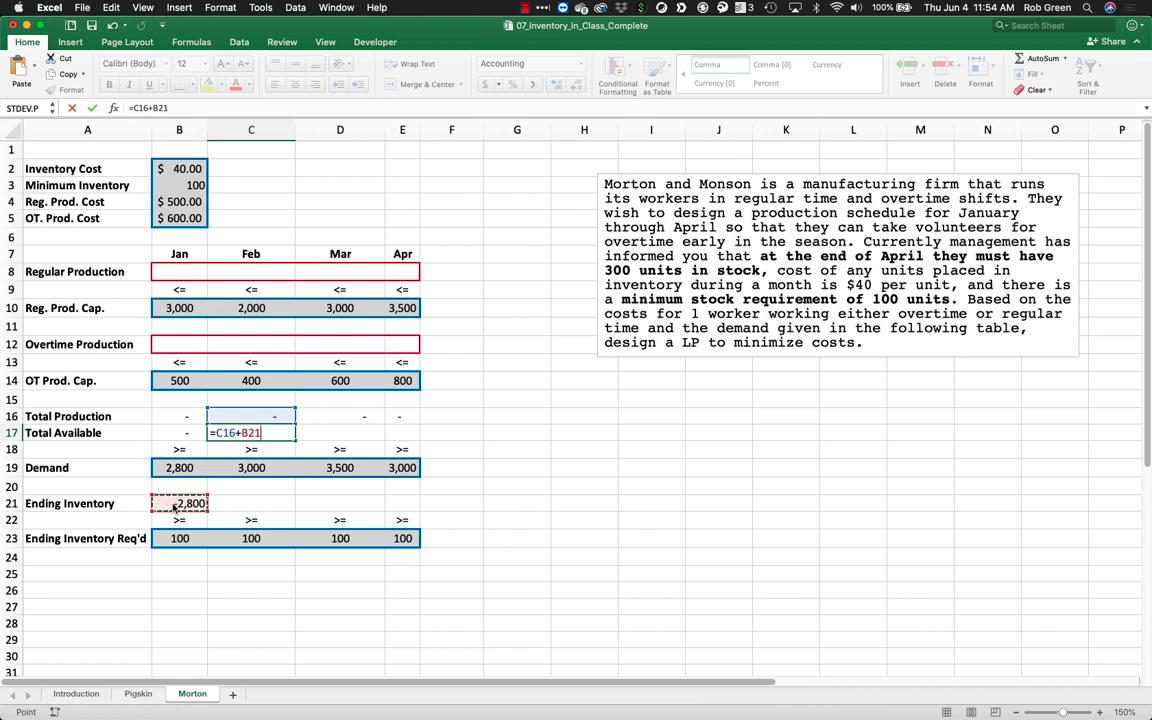
{"action": "key", "text": "Return"}
Fill the total available formula from C17 across to E17 and check the copied references in D17 and E17
{"action": "left_click", "coordinate": [282, 432]}
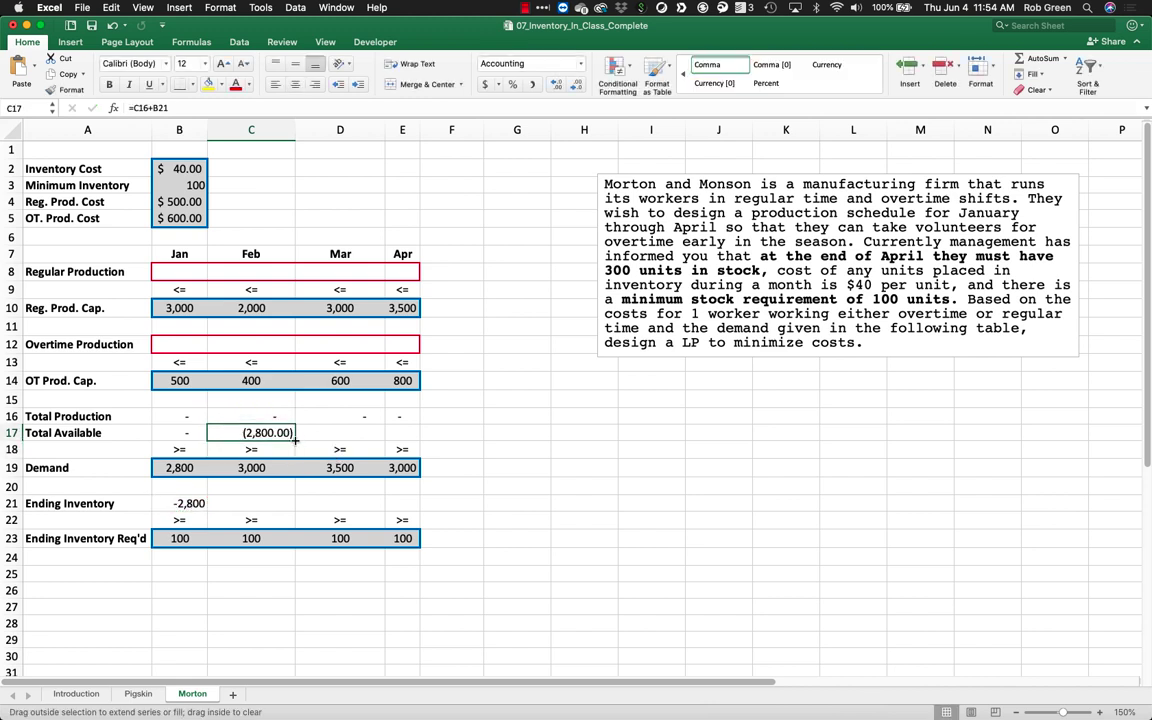
{"action": "left_click_drag", "start_coordinate": [295, 441], "coordinate": [426, 448]}
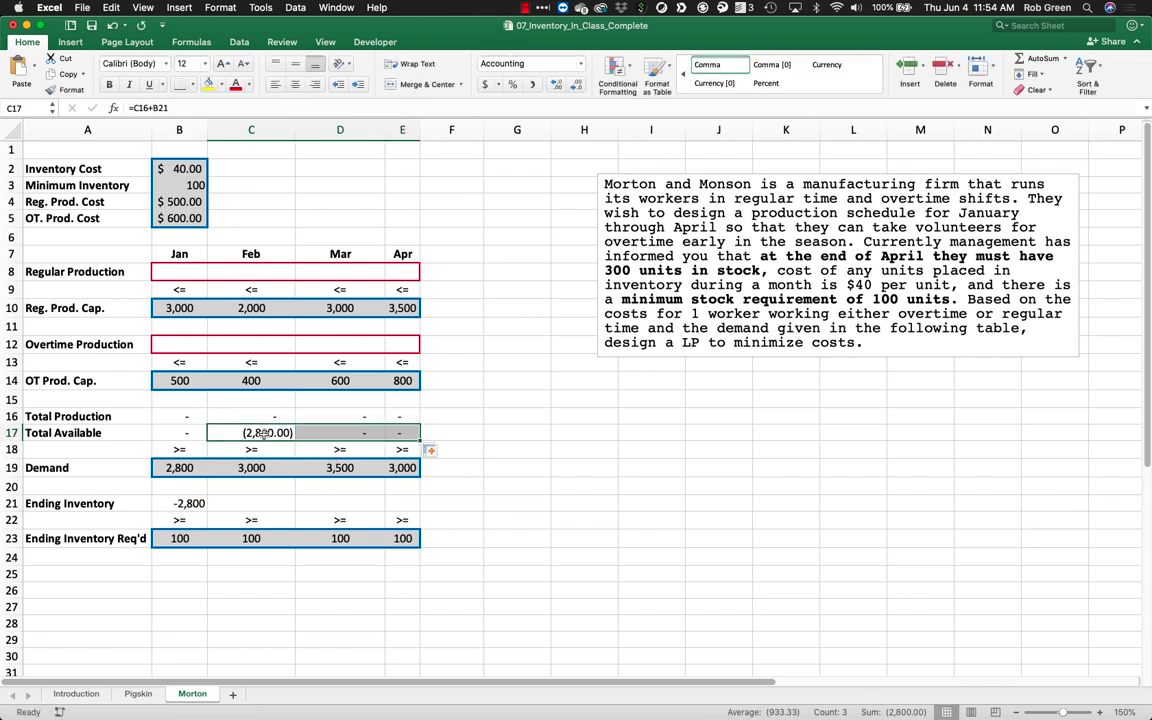
{"action": "left_click", "coordinate": [305, 432]}
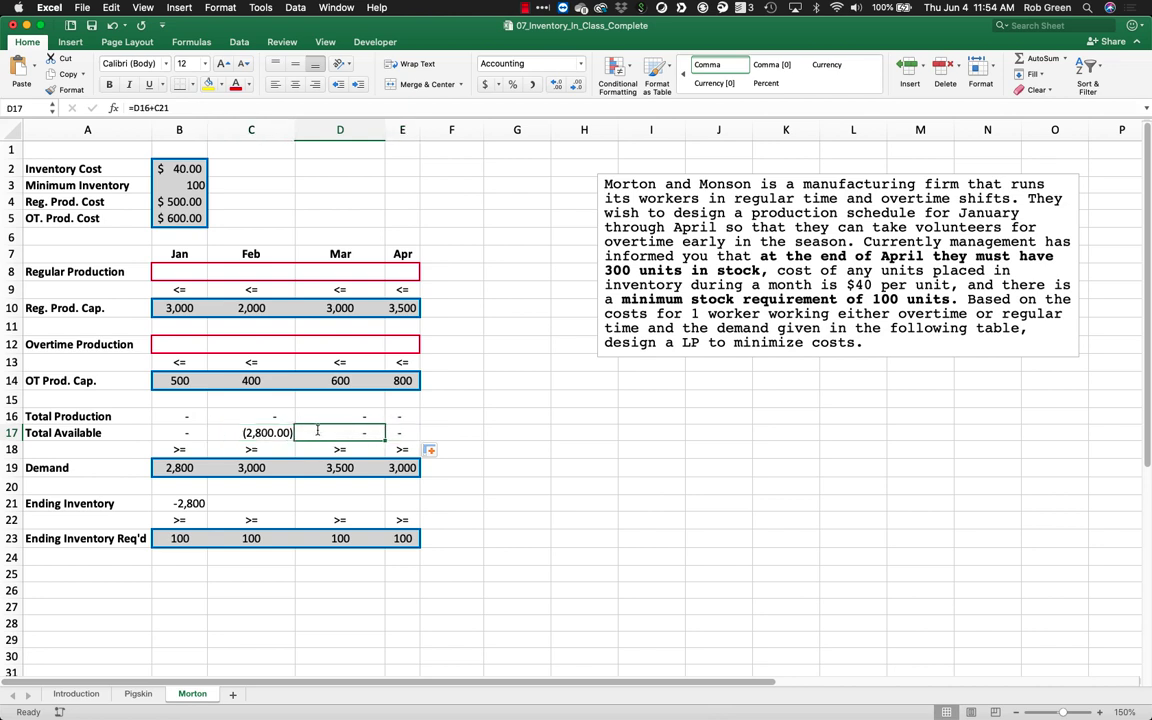
{"action": "double_click", "coordinate": [305, 432]}
{"action": "key", "text": "Return"}
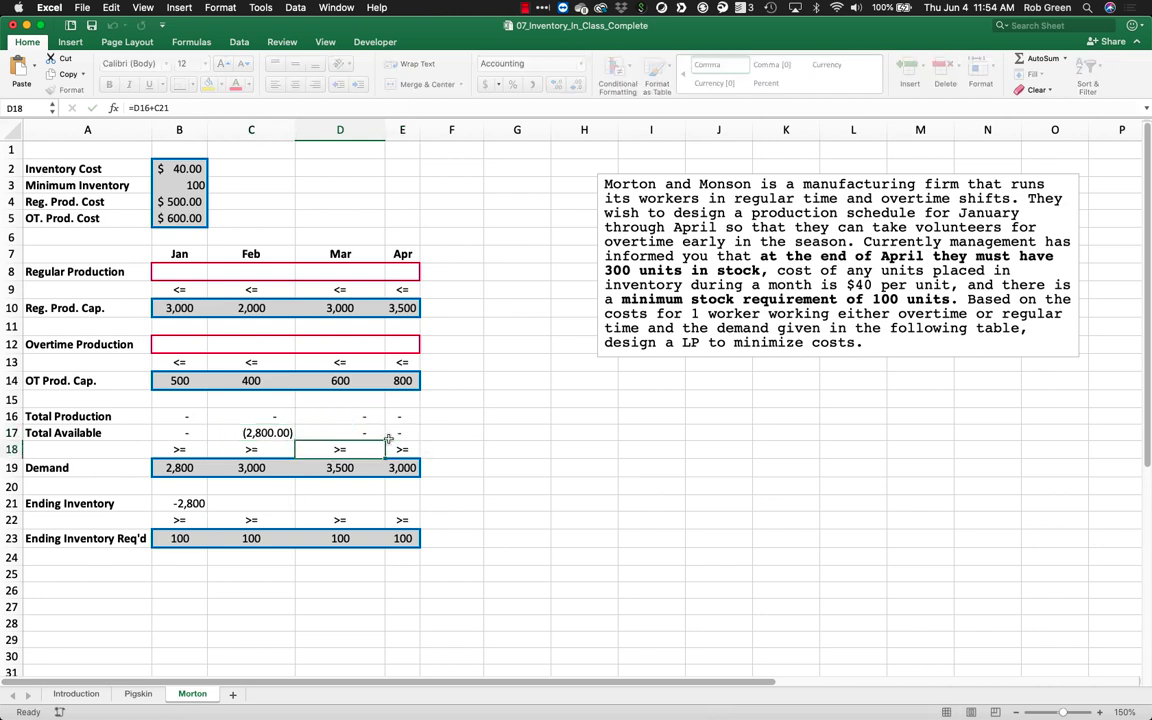
{"action": "double_click", "coordinate": [397, 433]}
{"action": "key", "text": "Return"}
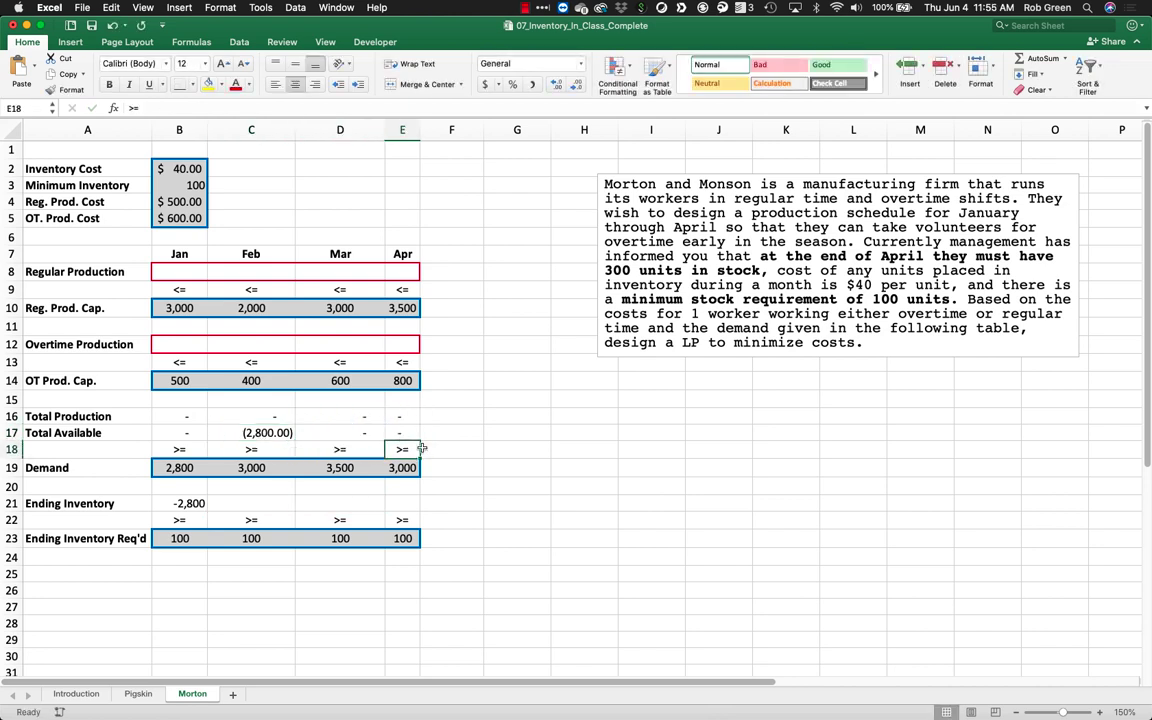
{"action": "left_click", "coordinate": [466, 474]}
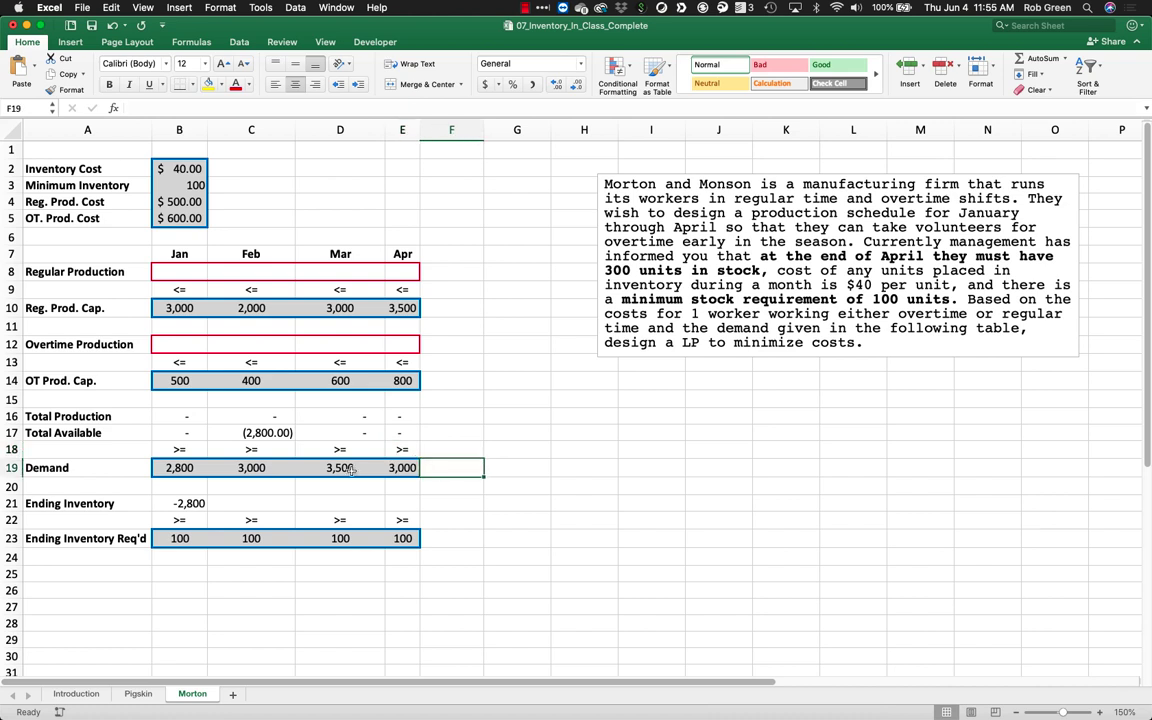
Try basing January's ending inventory in B21 on total available with =B17-B19, and return it to =B16-B19
{"action": "double_click", "coordinate": [192, 507]}
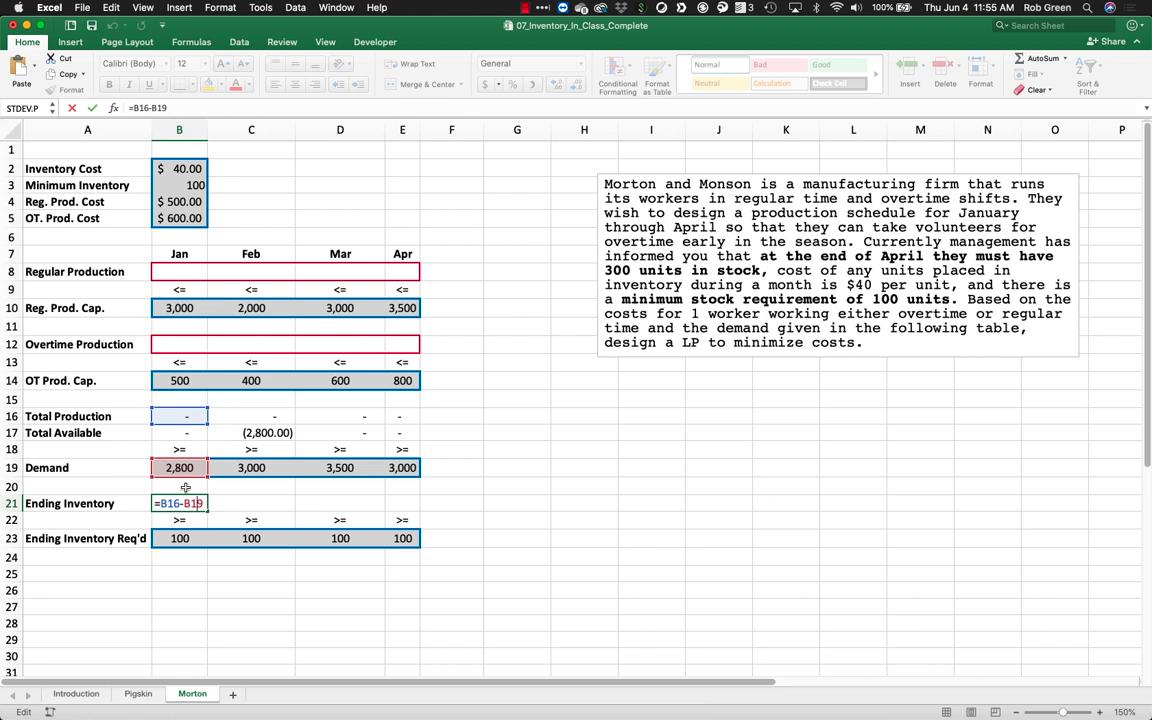
{"action": "left_click_drag", "start_coordinate": [190, 428], "coordinate": [191, 432]}
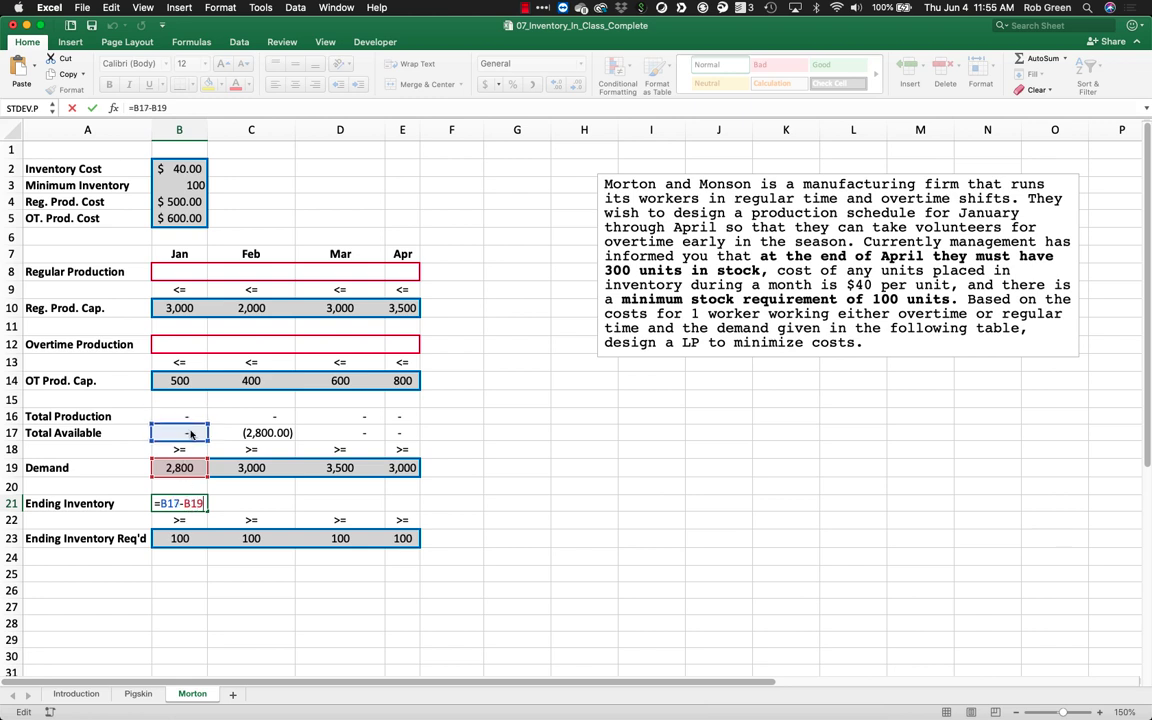
{"action": "key", "text": "Return"}
{"action": "double_click", "coordinate": [196, 505]}
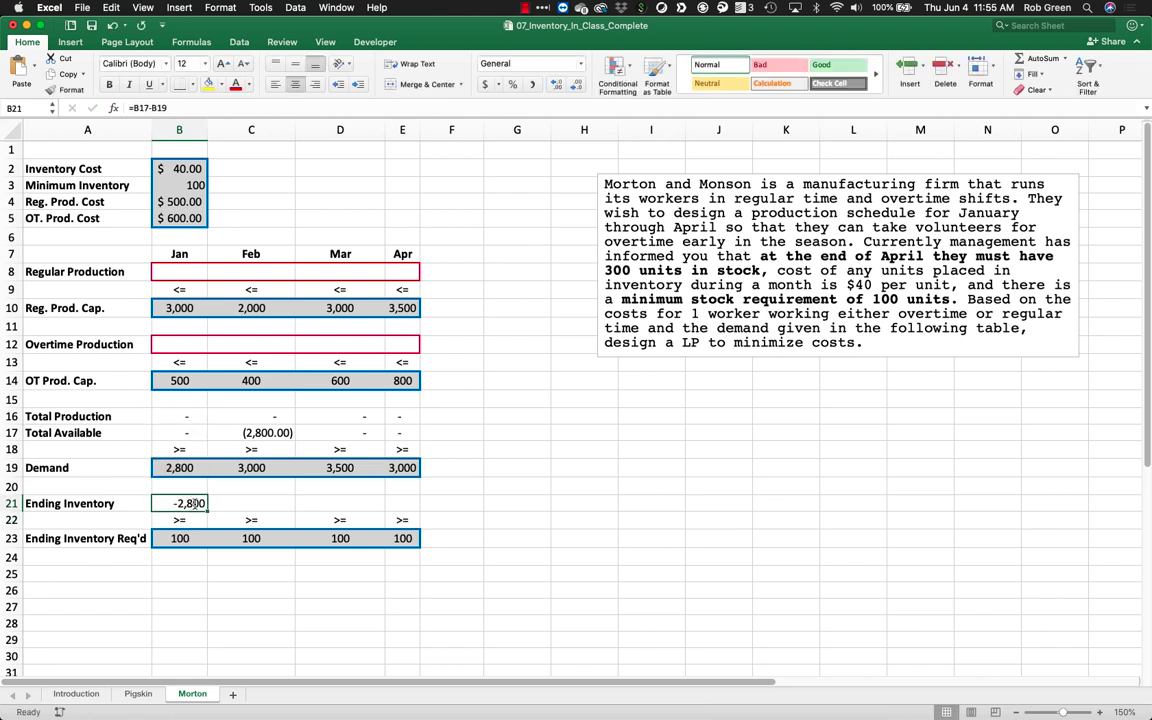
{"action": "key", "text": "Return"}
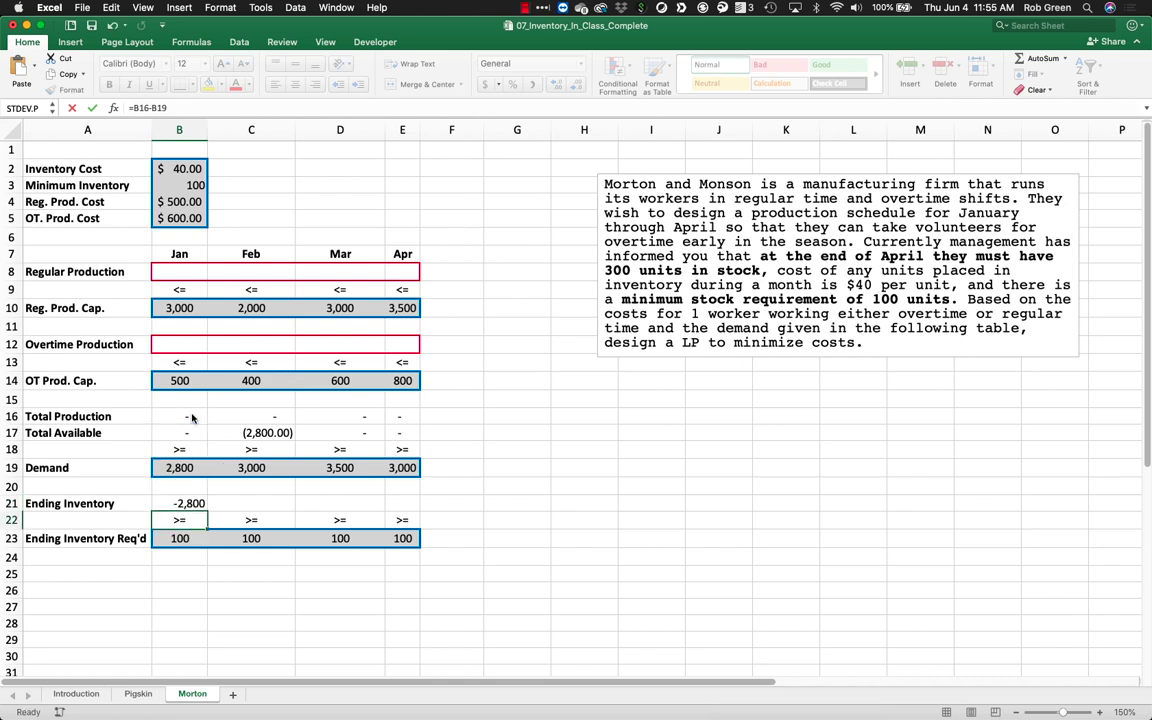
Fill the ending inventory formula =B16-B19 from B21 across to E21 and inspect the references in C21
{"action": "left_click", "coordinate": [201, 500]}
{"action": "left_click_drag", "start_coordinate": [207, 511], "coordinate": [405, 510]}
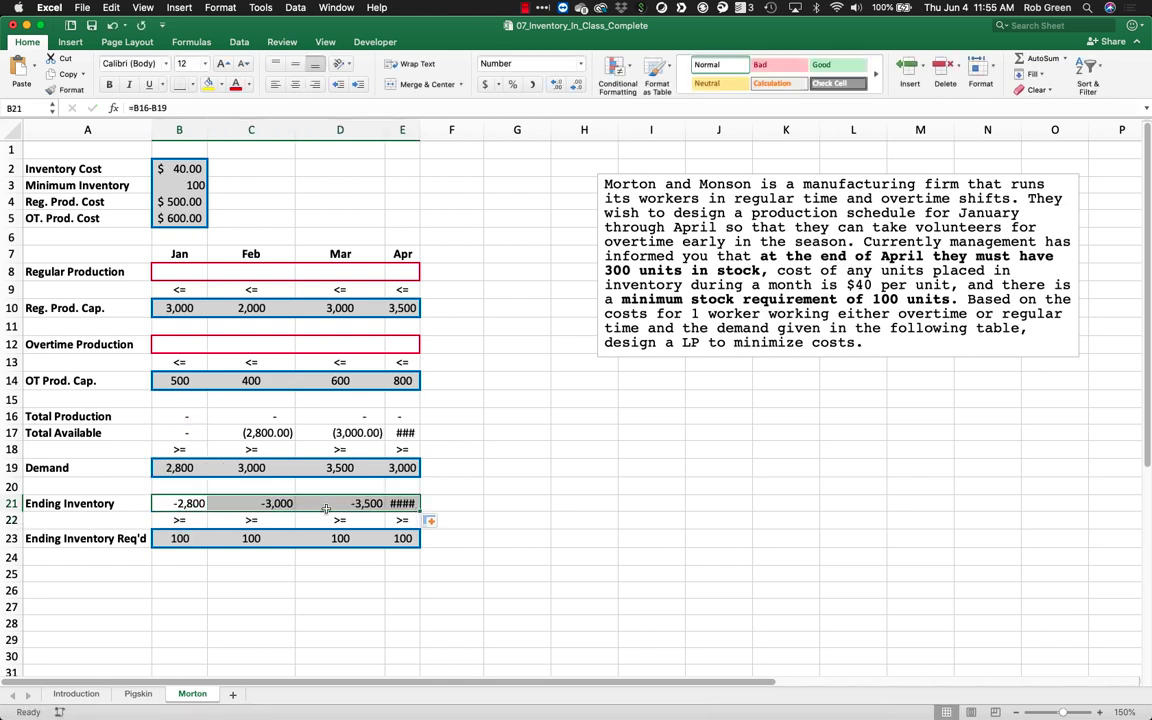
{"action": "double_click", "coordinate": [220, 500]}
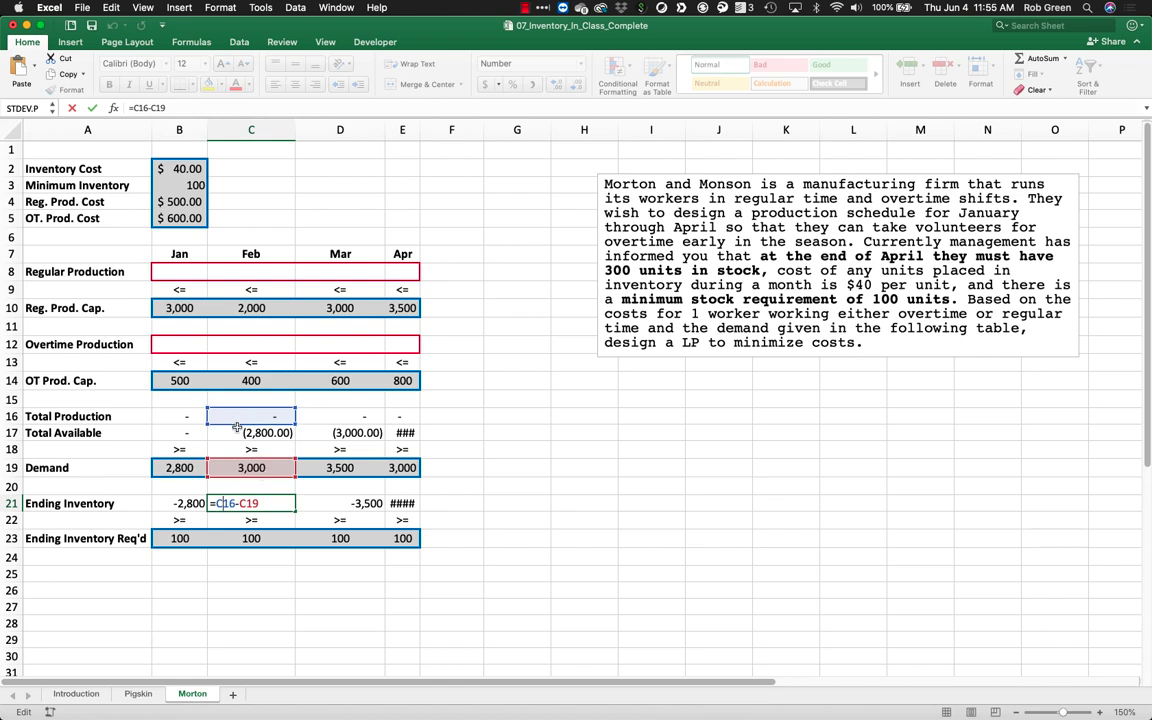
{"action": "key", "text": "Return"}
Change January's ending inventory in B21 to =B17-B19 and fill the formula across to E21
{"action": "double_click", "coordinate": [187, 503]}
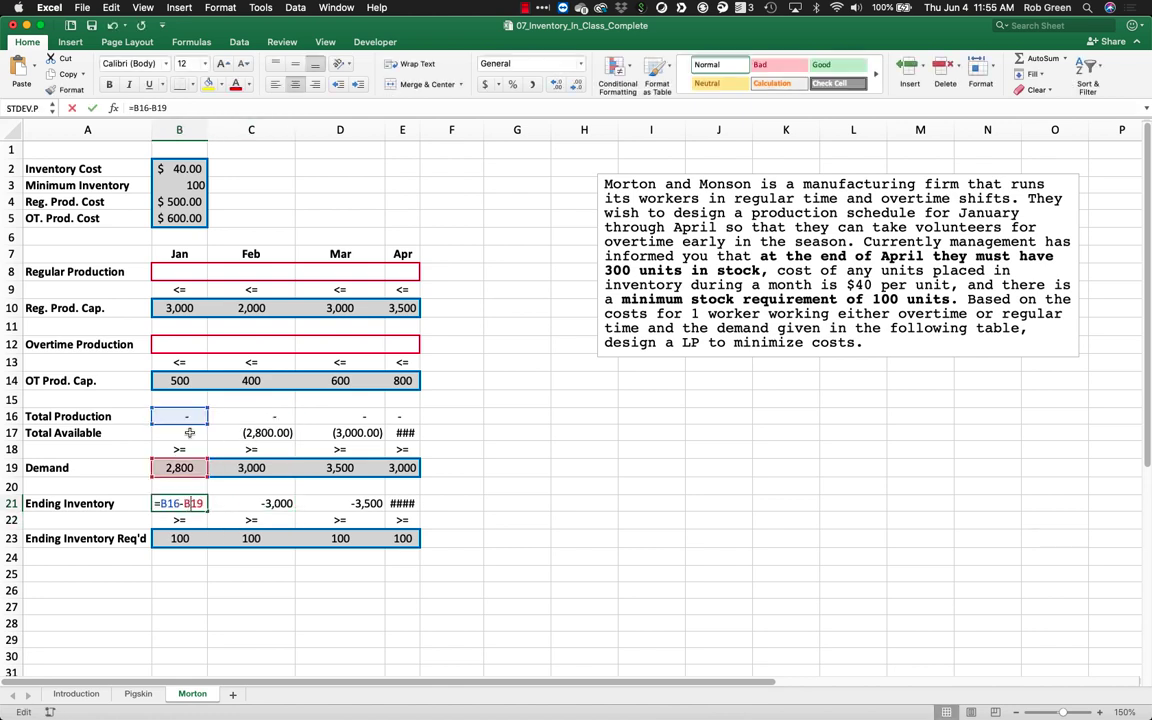
{"action": "left_click_drag", "start_coordinate": [190, 422], "coordinate": [192, 432]}
{"action": "key", "text": "Return"}
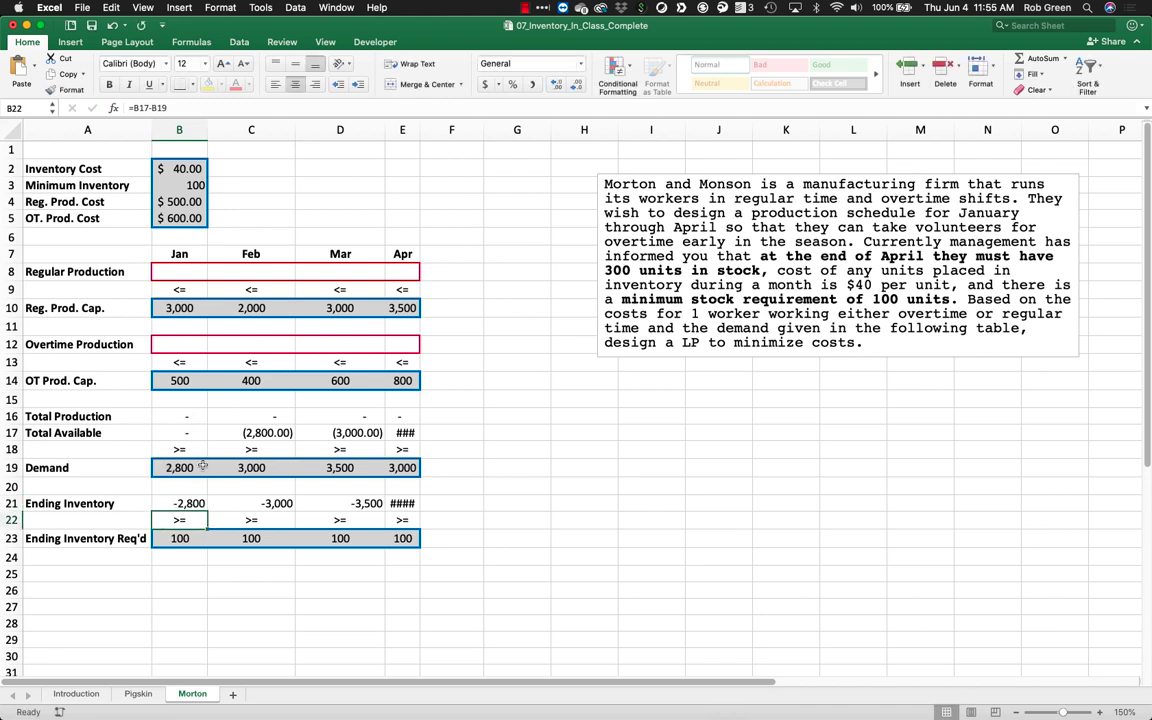
{"action": "left_click", "coordinate": [185, 503]}
{"action": "left_click_drag", "start_coordinate": [207, 511], "coordinate": [405, 505]}
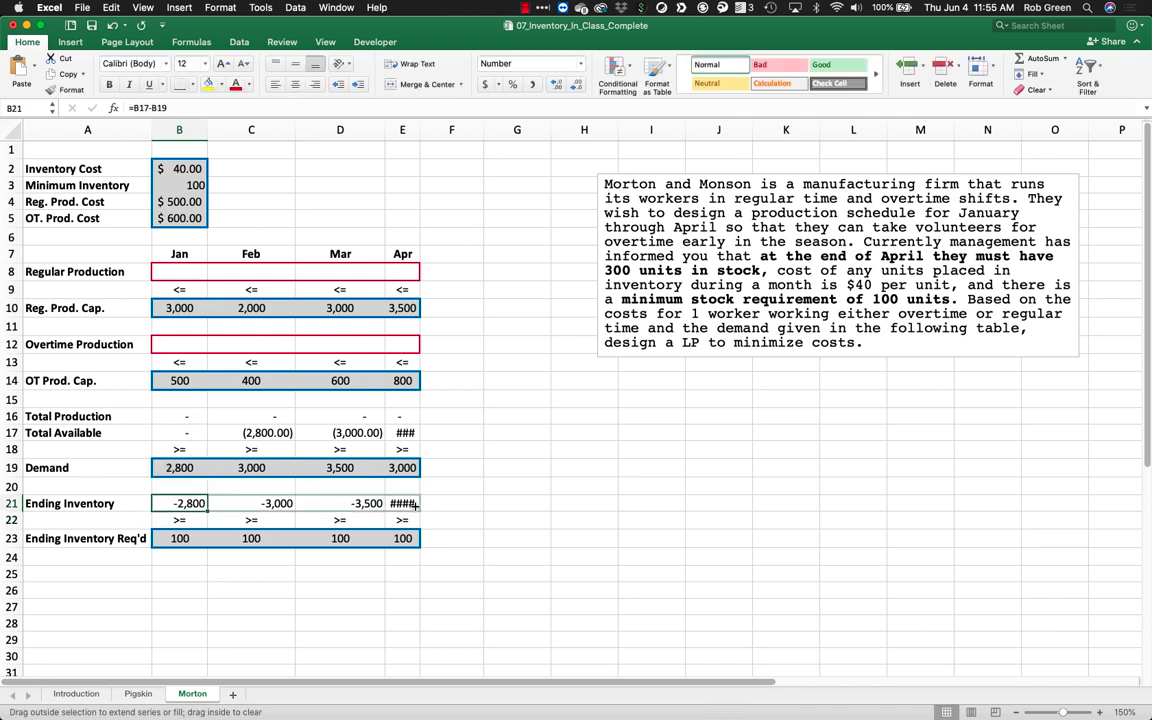
Autofit the widths of columns B through E to their contents
{"action": "left_click", "coordinate": [472, 380]}
{"action": "left_click_drag", "start_coordinate": [407, 127], "coordinate": [179, 130]}
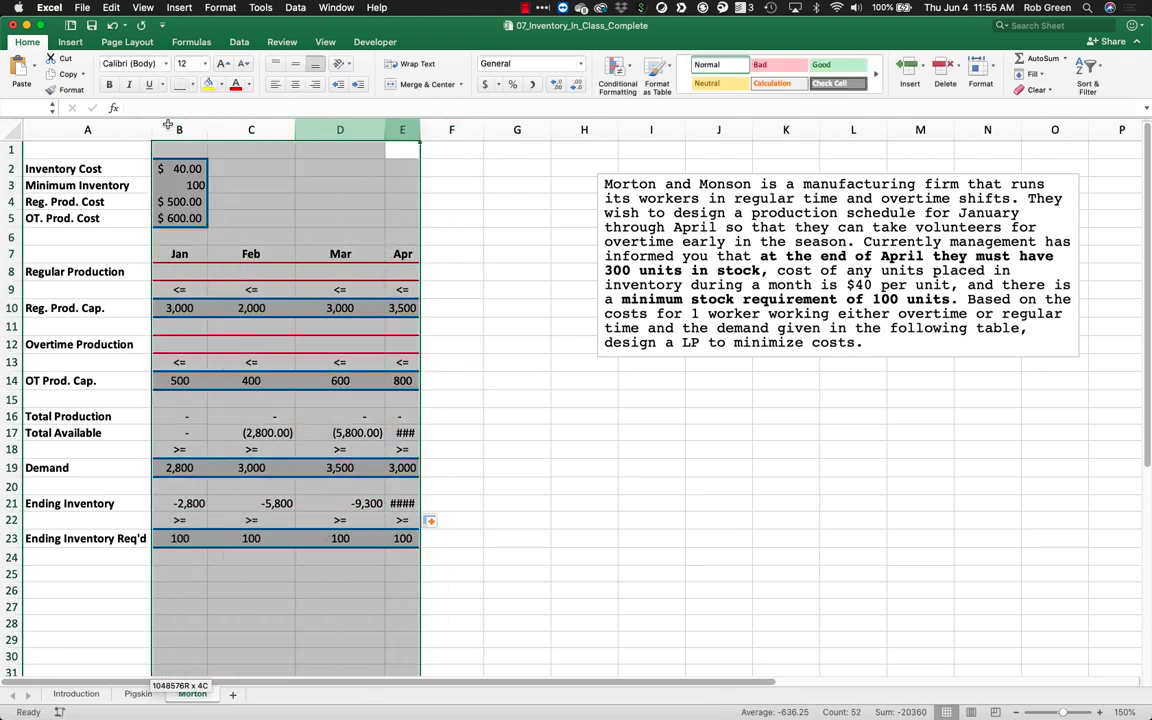
{"action": "double_click", "coordinate": [294, 130]}
{"action": "left_click", "coordinate": [480, 380]}
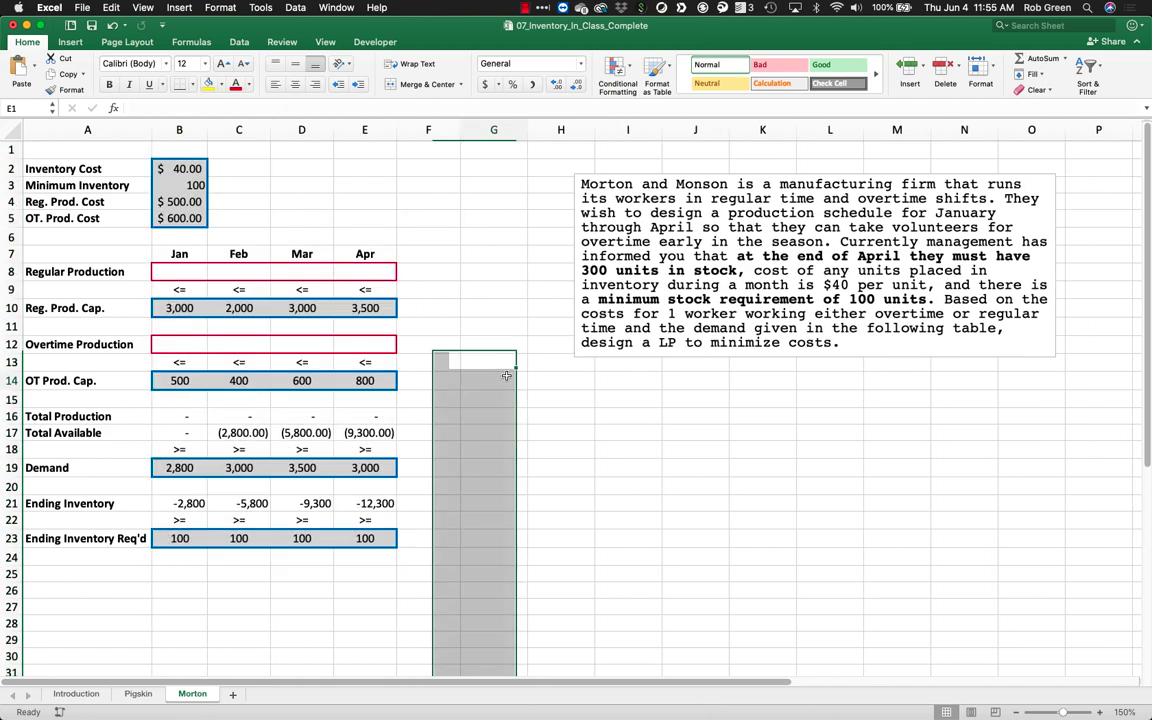
{"action": "left_click", "coordinate": [479, 420]}
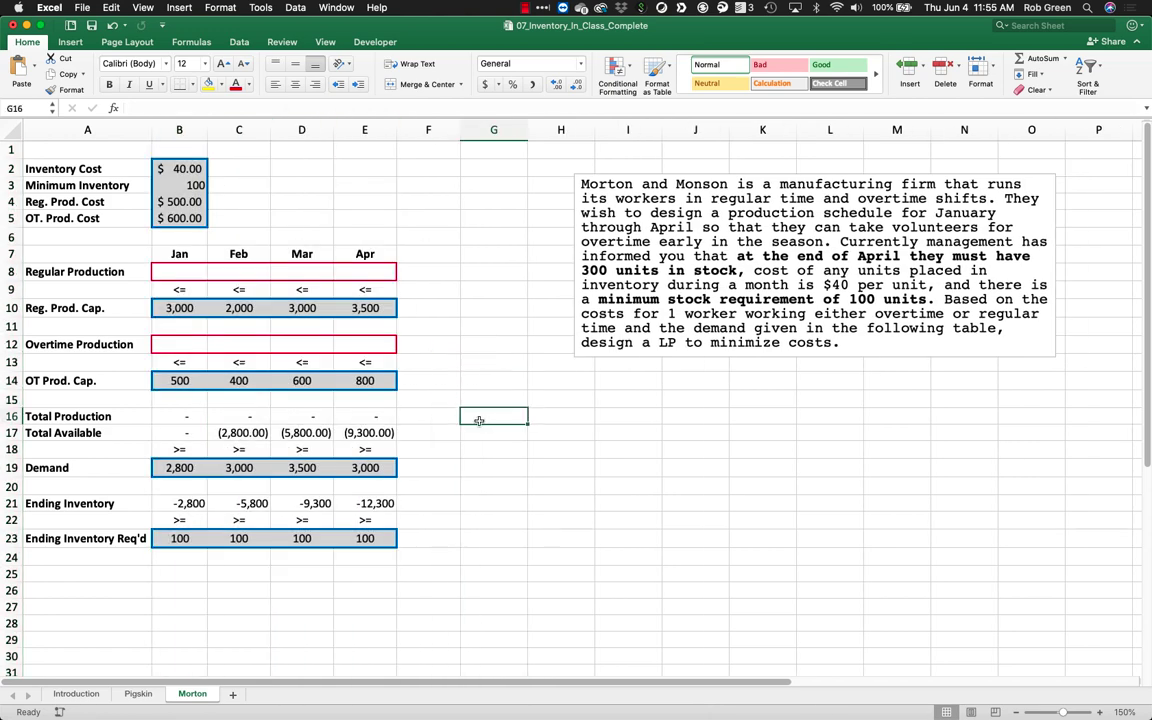
{"action": "key", "text": "Up"}
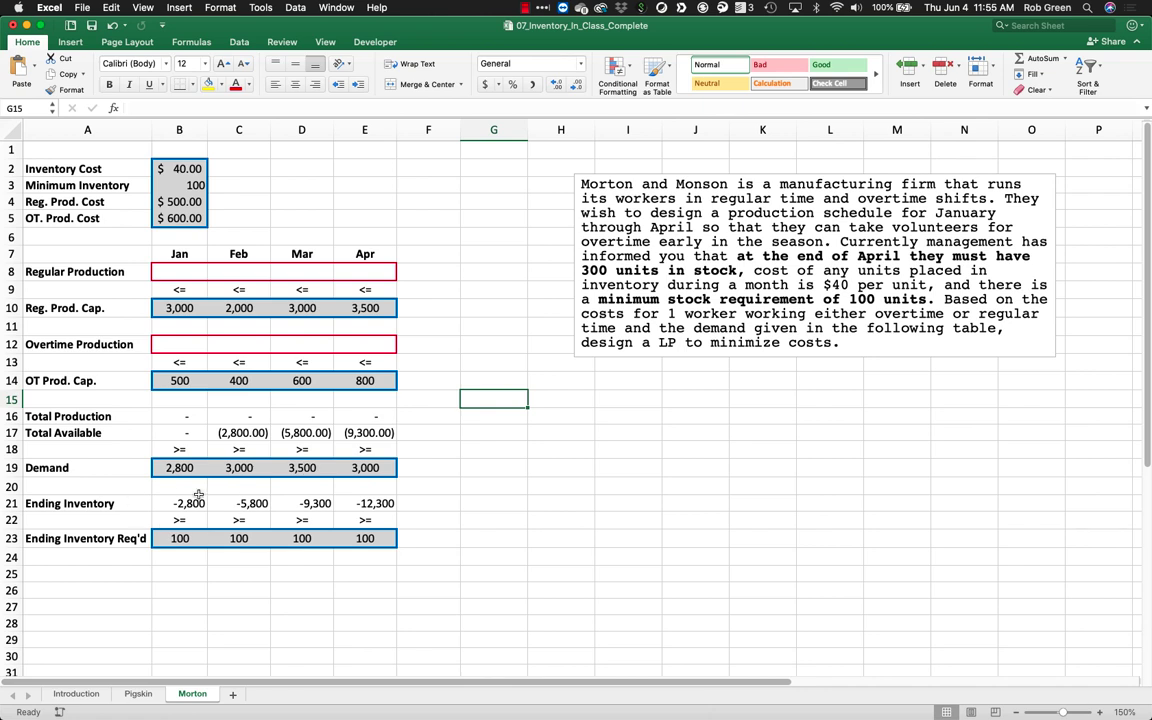
Label A25 Req'd Production Costs in bold, below the ending inventory requirement
{"action": "left_click", "coordinate": [112, 575]}
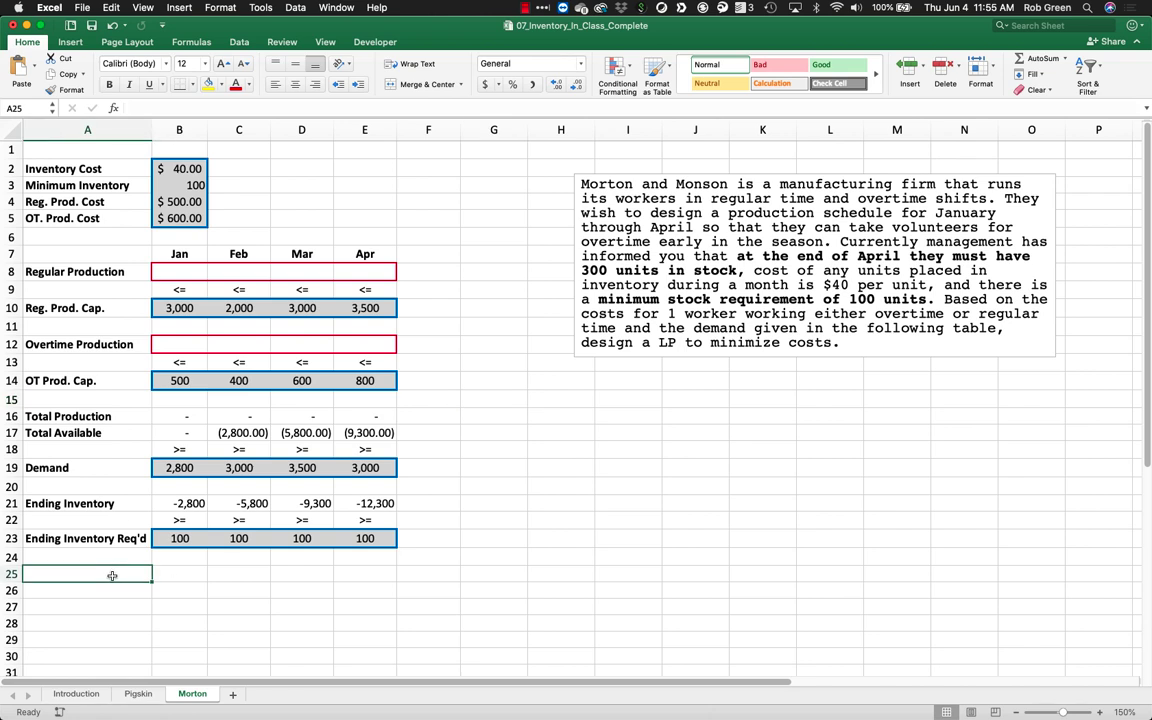
{"action": "type", "text": "Req'd P"}
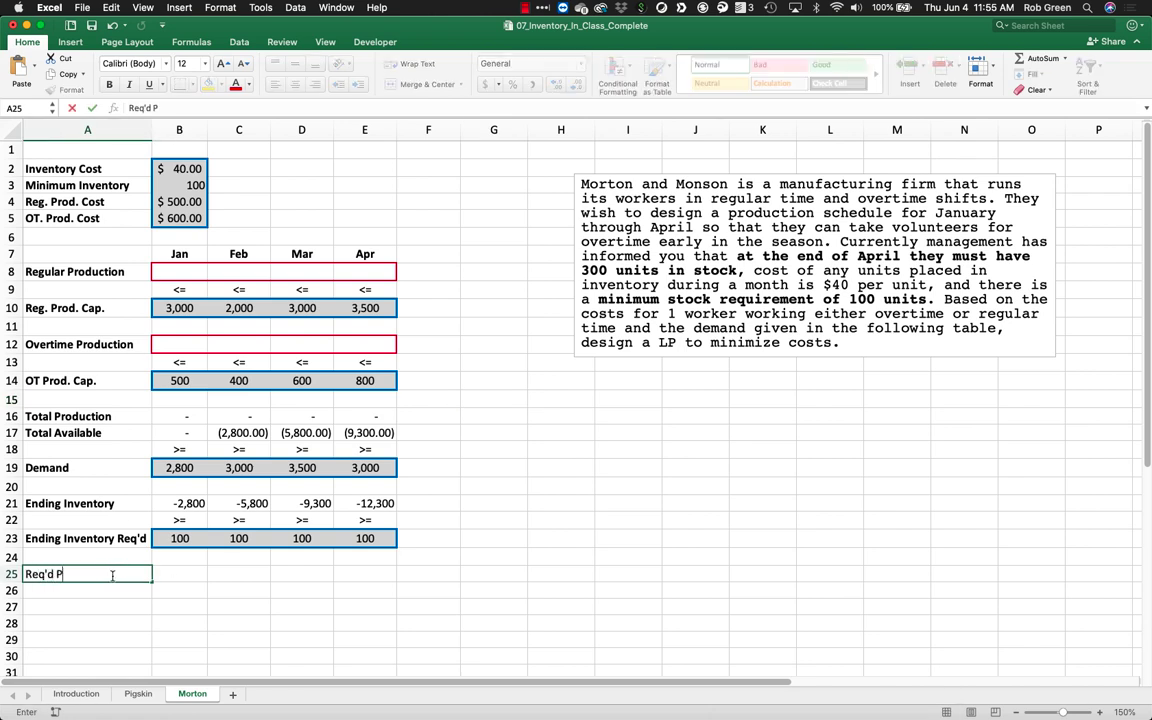
{"action": "type", "text": "roduction Costs"}
{"action": "key", "text": "Tab"}
{"action": "left_click", "coordinate": [113, 576]}
{"action": "key", "text": "super+b"}
{"action": "key", "text": "Return"}
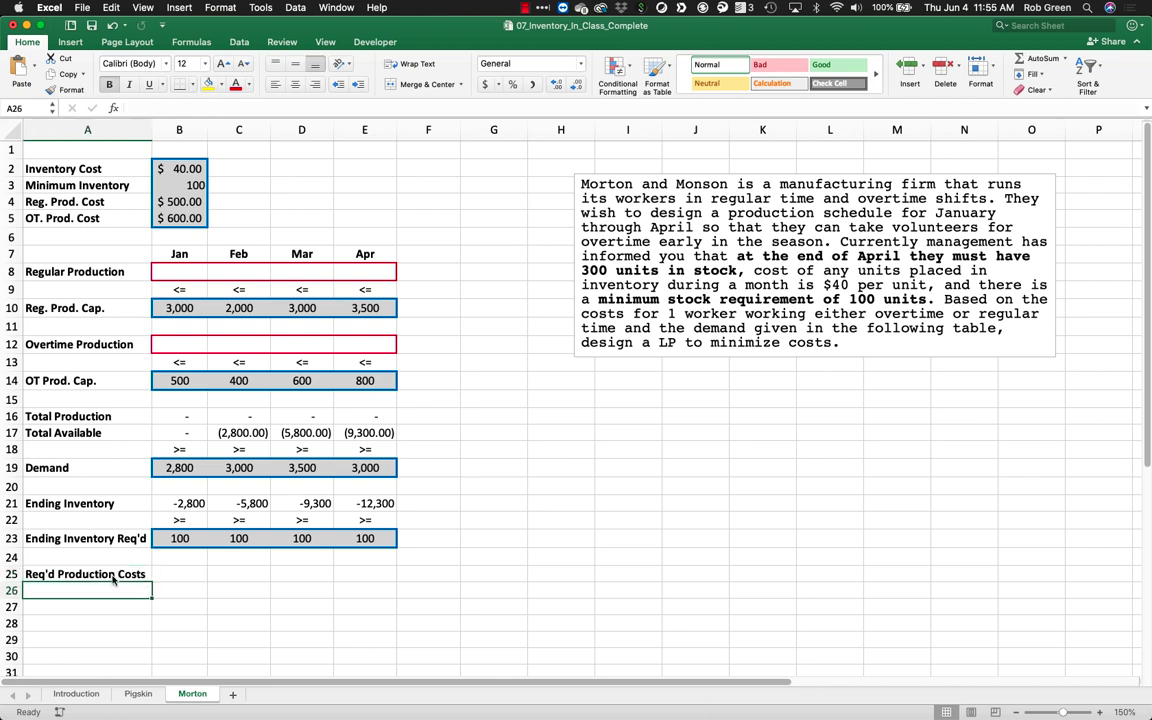
Add the row labels OT Production Costs in A26 and Inventory Costs in A27
{"action": "type", "text": "OT Production Costs"}
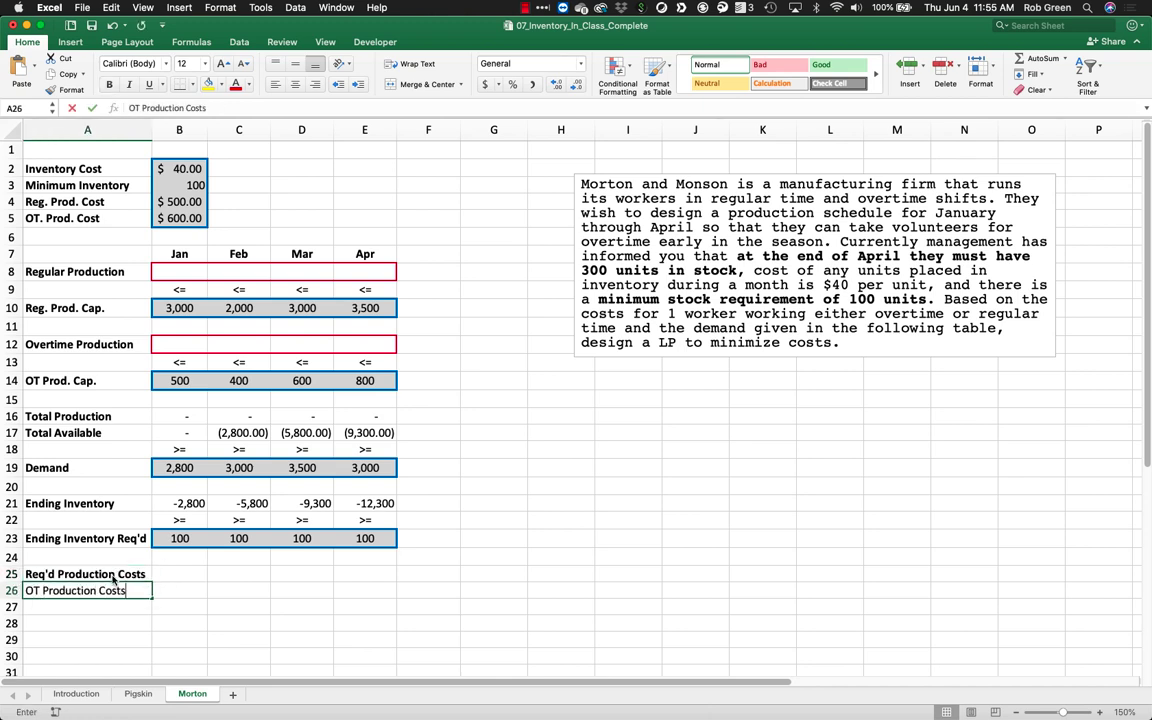
{"action": "key", "text": "Return"}
{"action": "key", "text": "Up"}
{"action": "key", "text": "Up"}
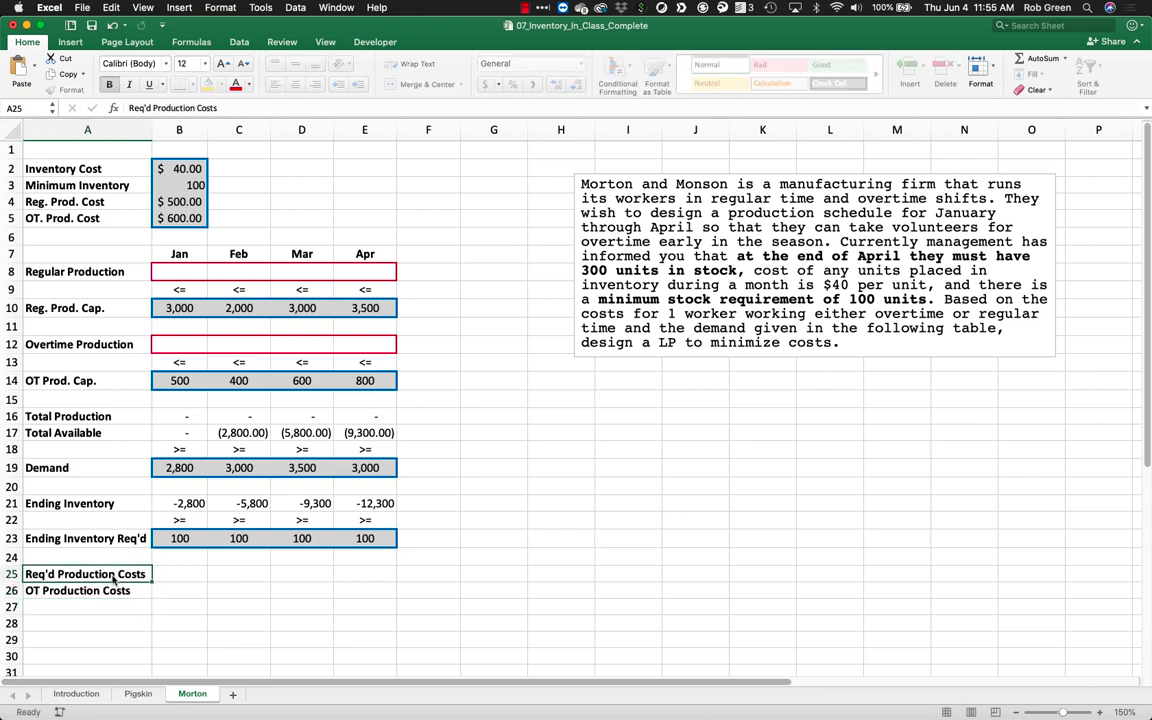
{"action": "key", "text": "Down"}
{"action": "key", "text": "Down"}
{"action": "type", "text": "Inve"}
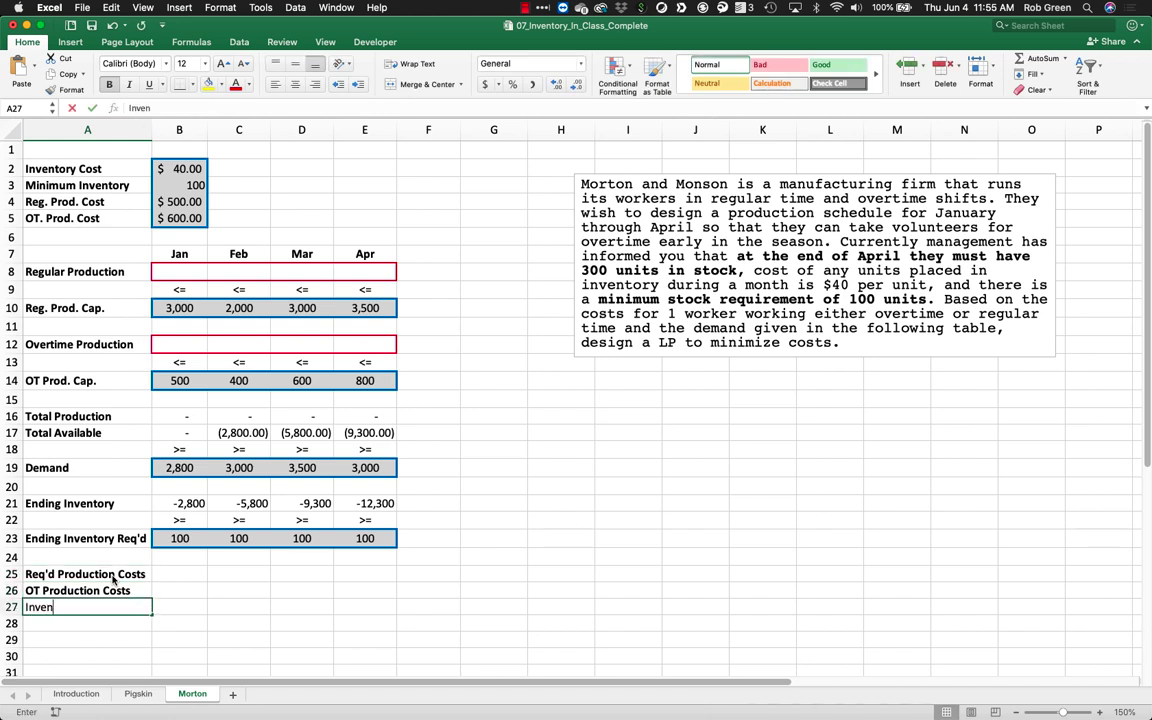
{"action": "type", "text": "ntory Costs"}
{"action": "key", "text": "Return"}
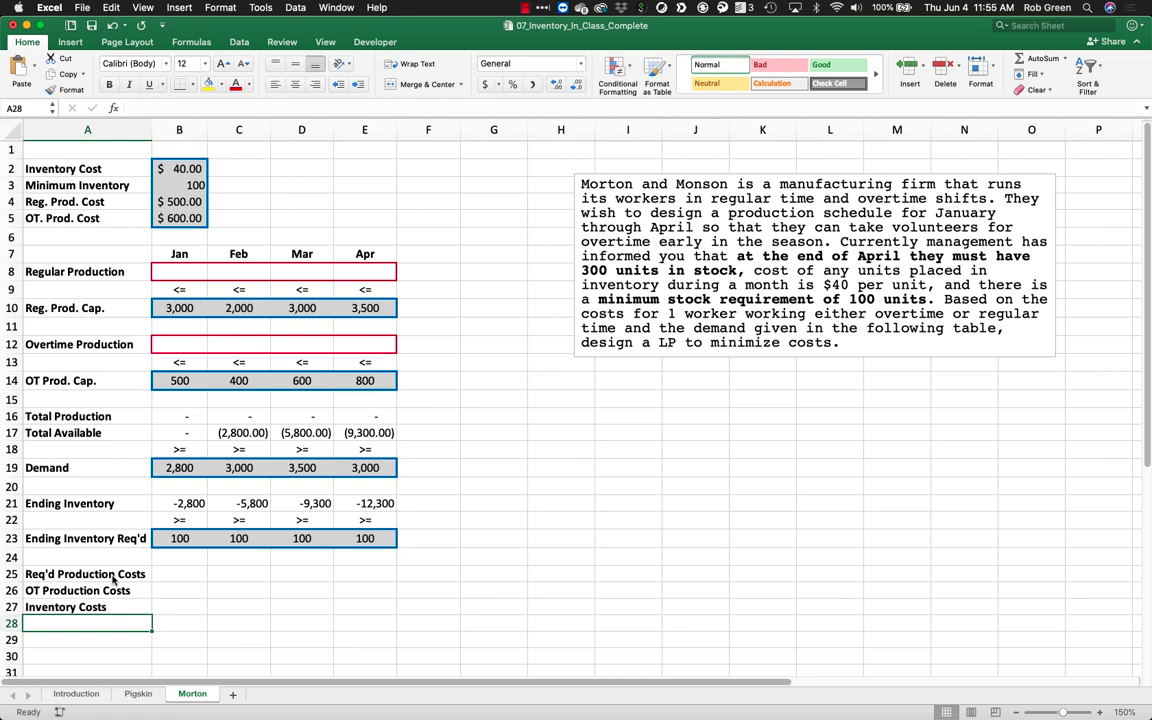
Calculate January's regular production cost in B25 with =B8*$B$4, keeping the unit cost reference absolute
{"action": "left_click", "coordinate": [164, 586]}
{"action": "left_click", "coordinate": [178, 572]}
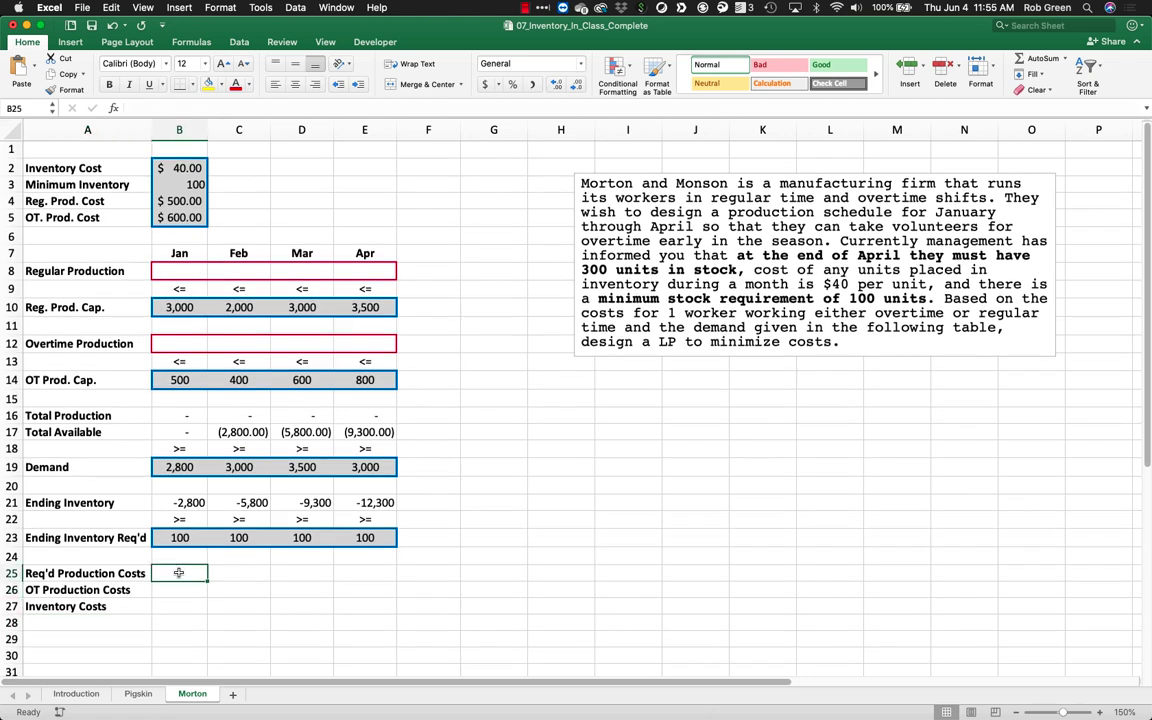
{"action": "type", "text": "="}
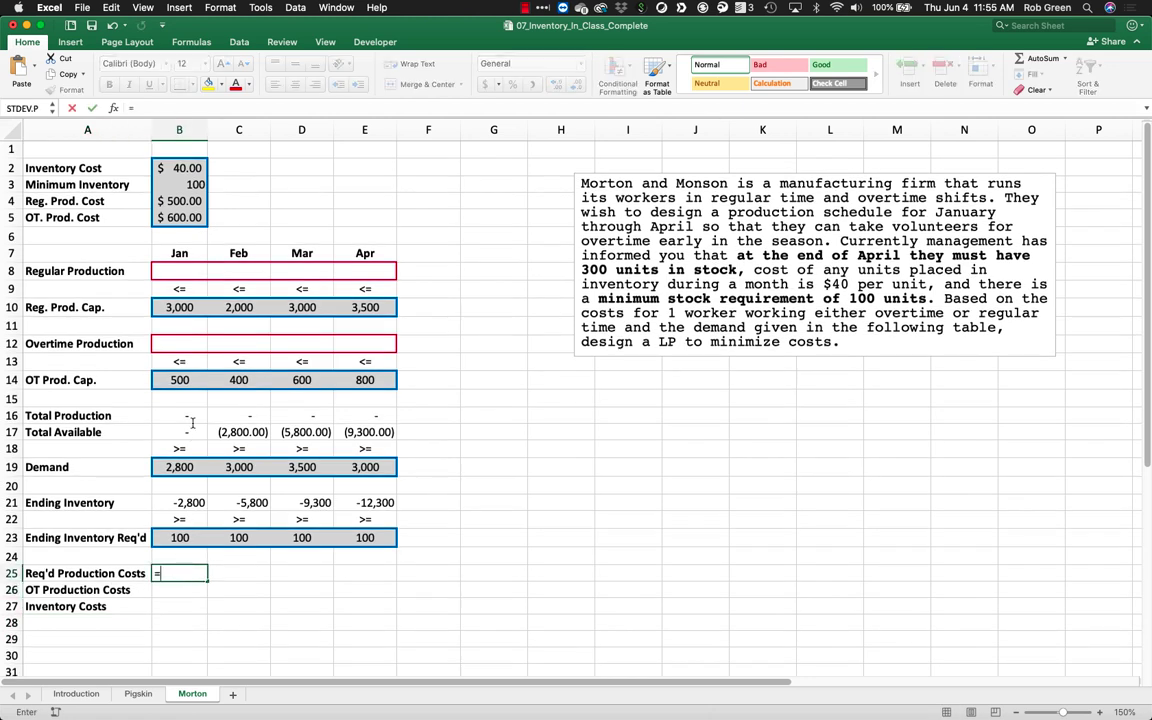
{"action": "left_click", "coordinate": [182, 271]}
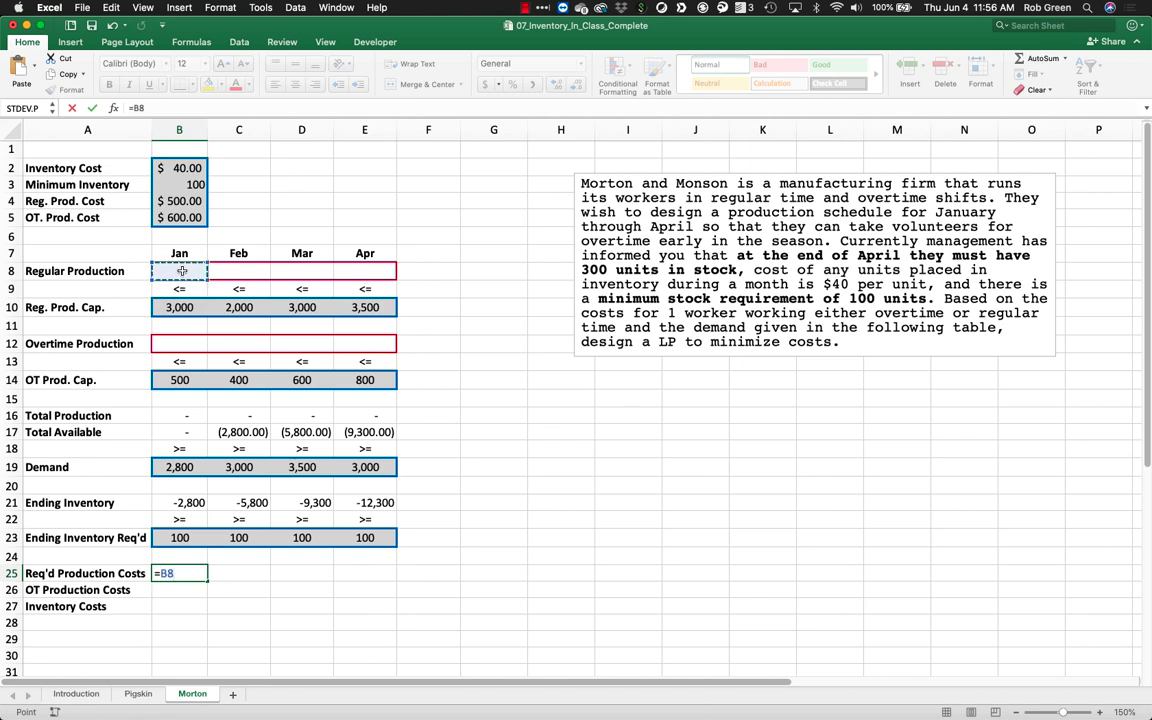
{"action": "type", "text": "*"}
{"action": "left_click", "coordinate": [176, 201]}
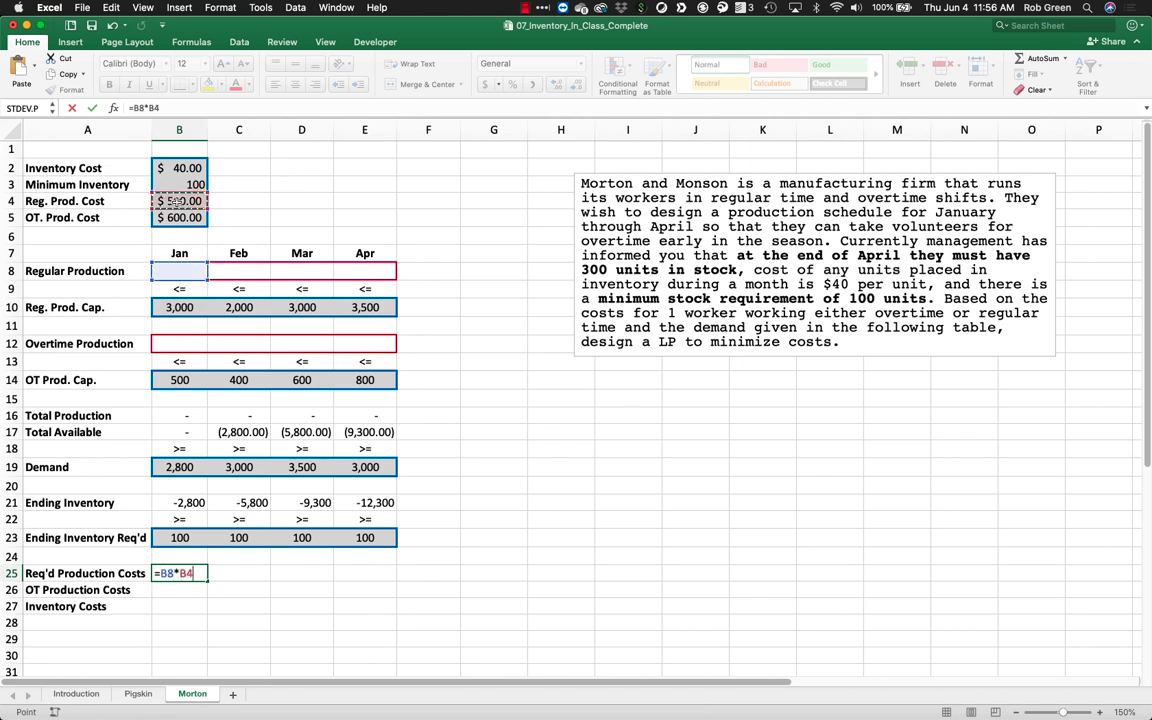
{"action": "key", "text": "F4"}
{"action": "key", "text": "Return"}
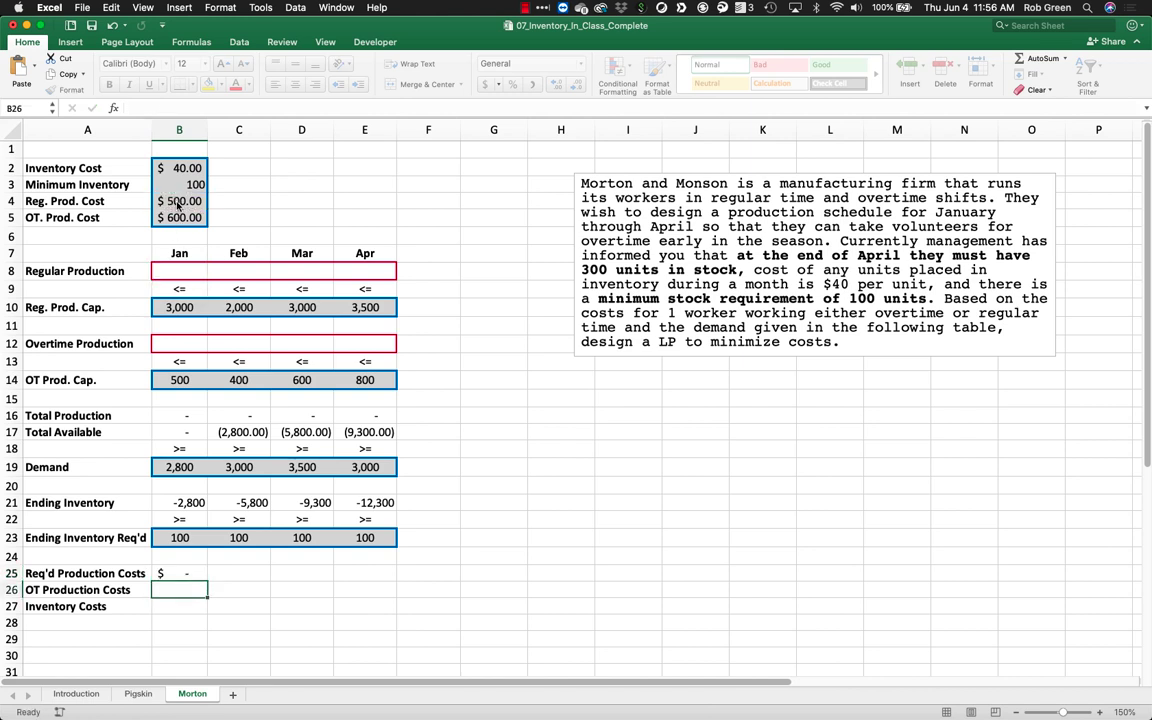
Fill the regular production cost formula from B25 across to E25
{"action": "left_click", "coordinate": [190, 573]}
{"action": "left_click_drag", "start_coordinate": [207, 581], "coordinate": [372, 598]}
{"action": "left_click", "coordinate": [165, 590]}
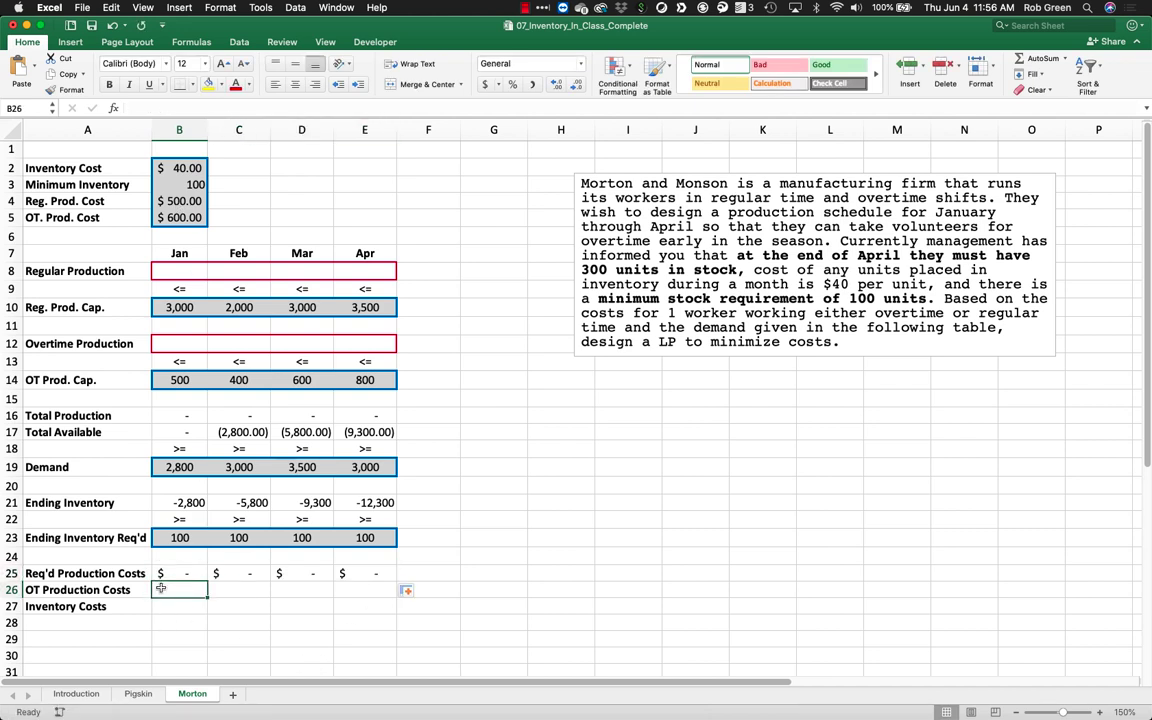
Calculate January's overtime production cost in B26 as B12 times the overtime unit cost in B5, and fill it across to E26
{"action": "type", "text": "="}
{"action": "left_click", "coordinate": [169, 343]}
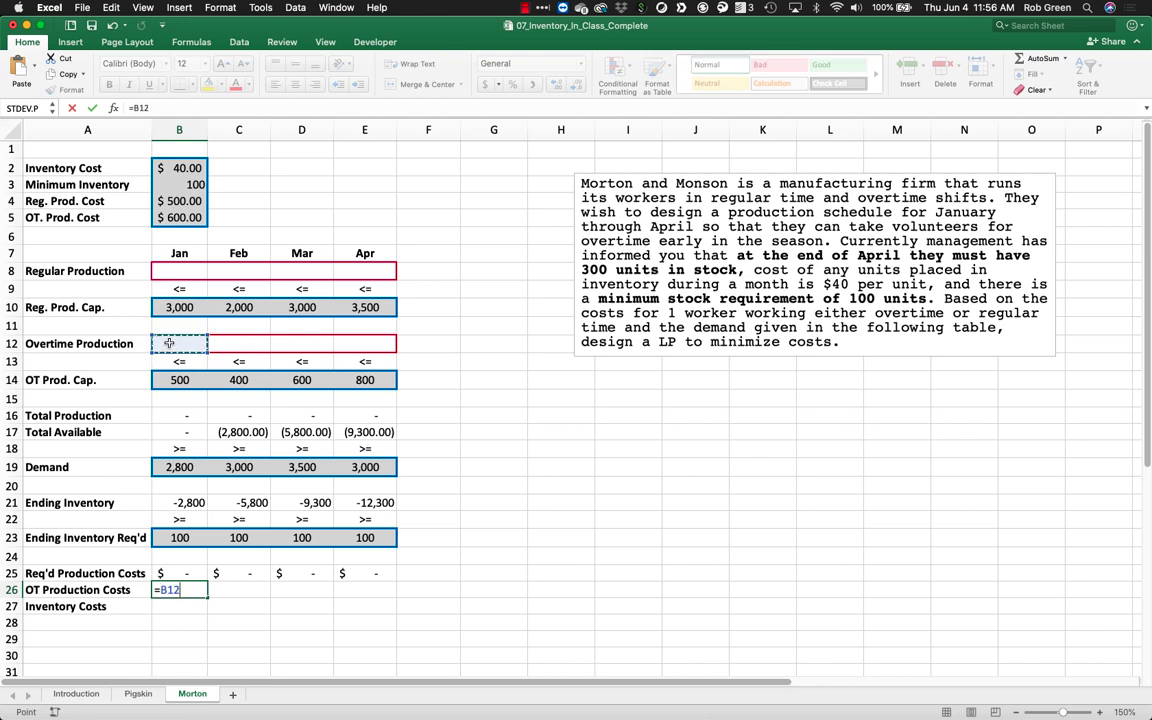
{"action": "type", "text": "*"}
{"action": "left_click", "coordinate": [170, 218]}
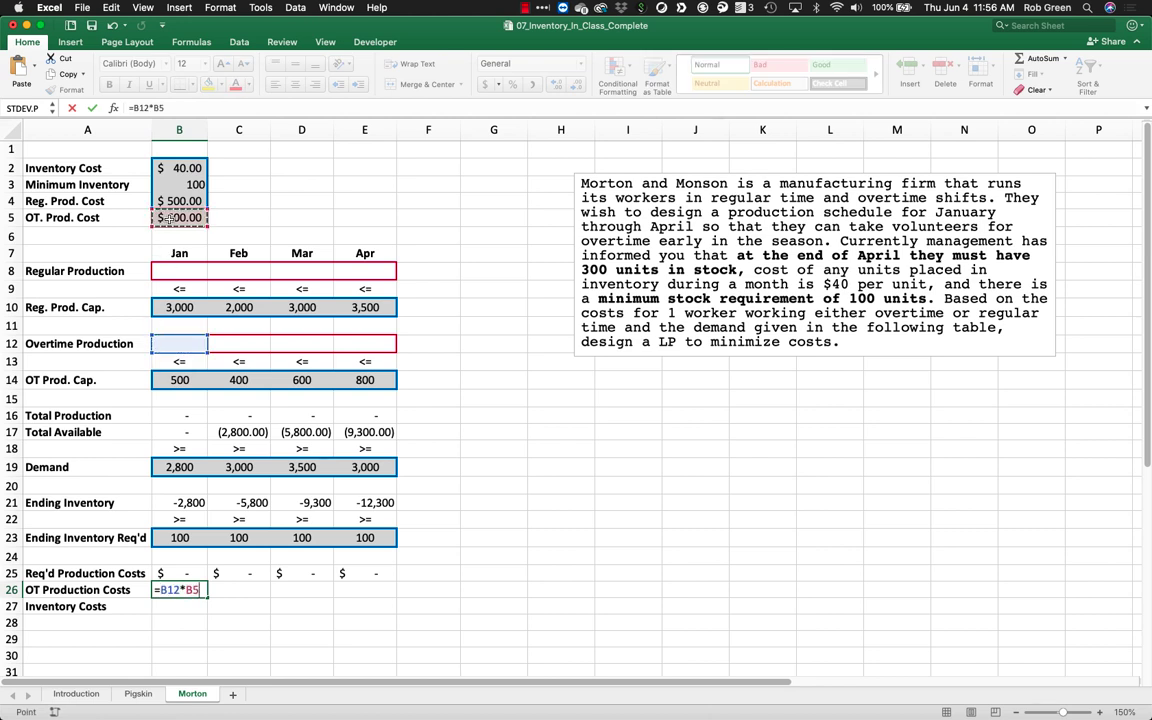
{"action": "key", "text": "Return"}
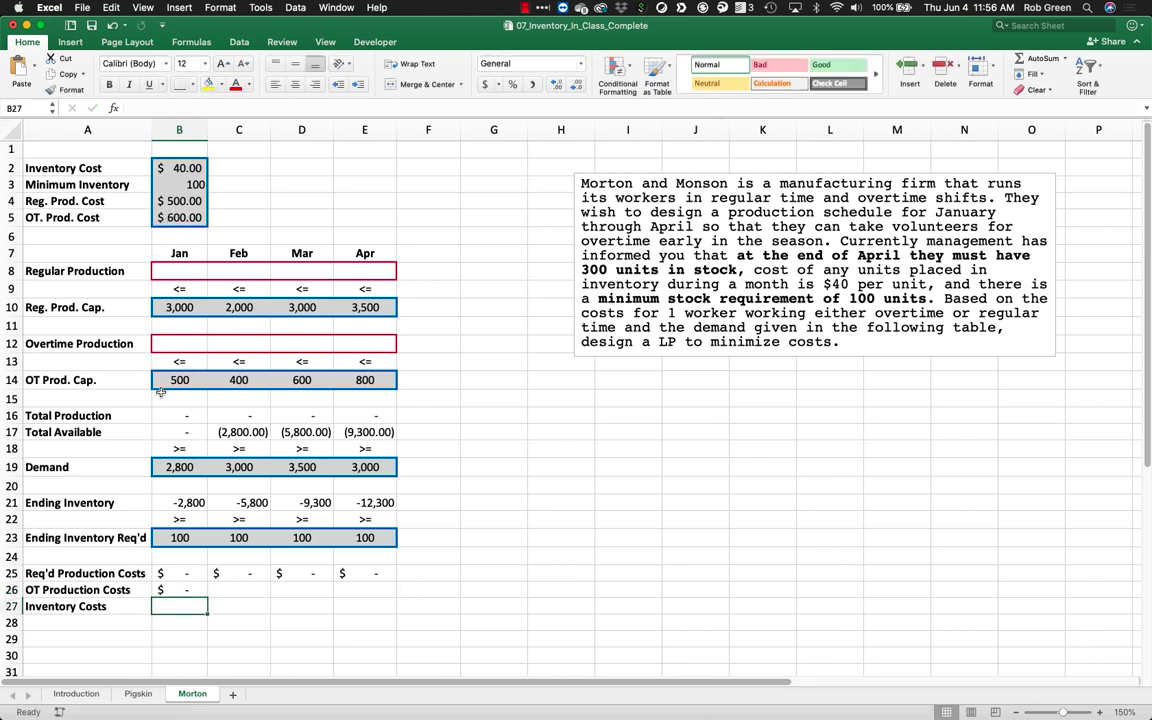
{"action": "left_click", "coordinate": [182, 590]}
{"action": "left_click_drag", "start_coordinate": [207, 597], "coordinate": [405, 602]}
Calculate January's inventory cost in B27 with =B21*$B$2 and fill the formula across to E27
{"action": "left_click", "coordinate": [158, 606]}
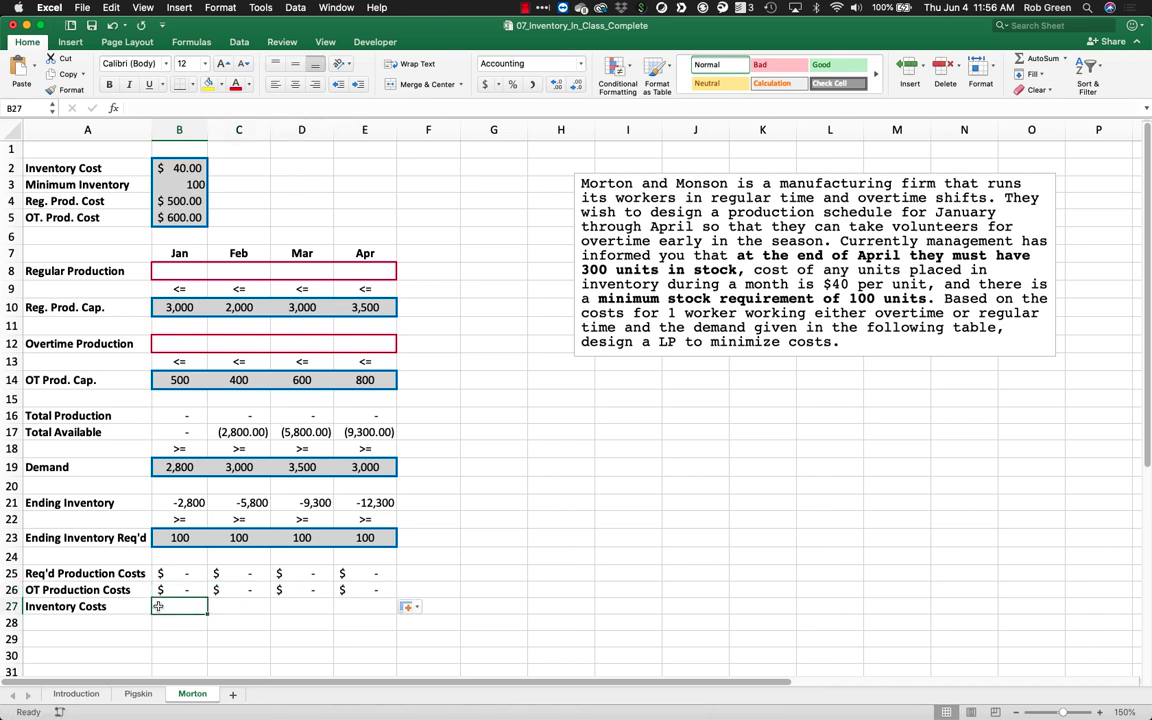
{"action": "type", "text": "="}
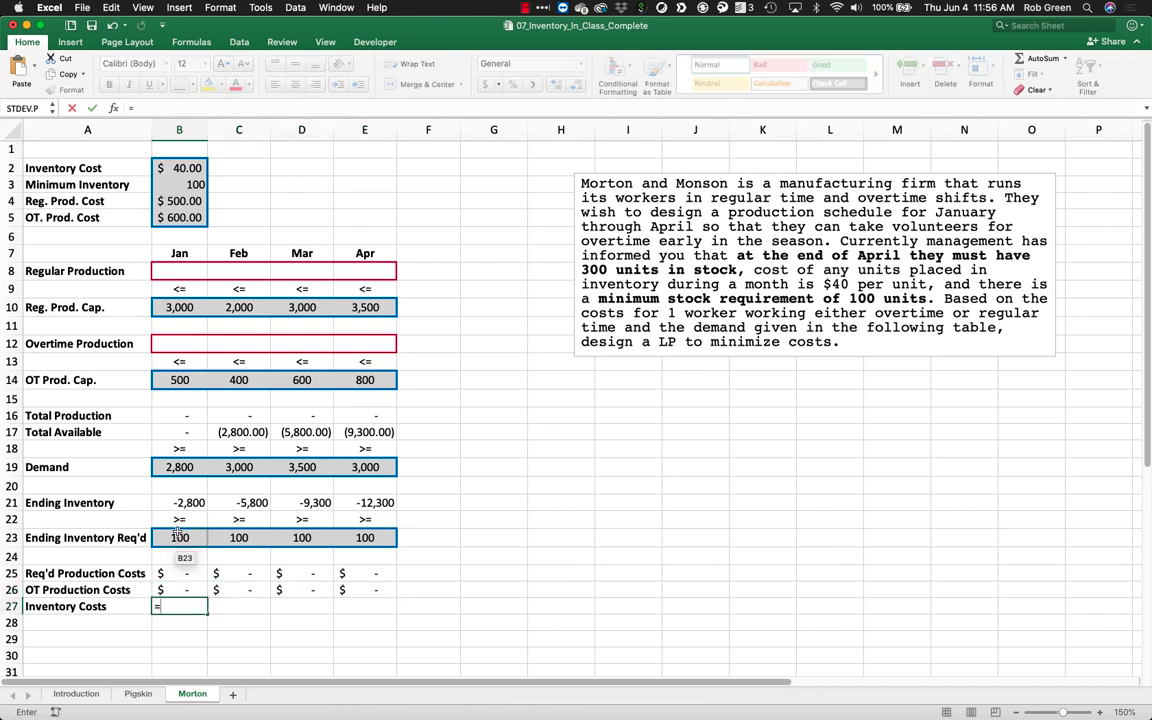
{"action": "left_click", "coordinate": [186, 503]}
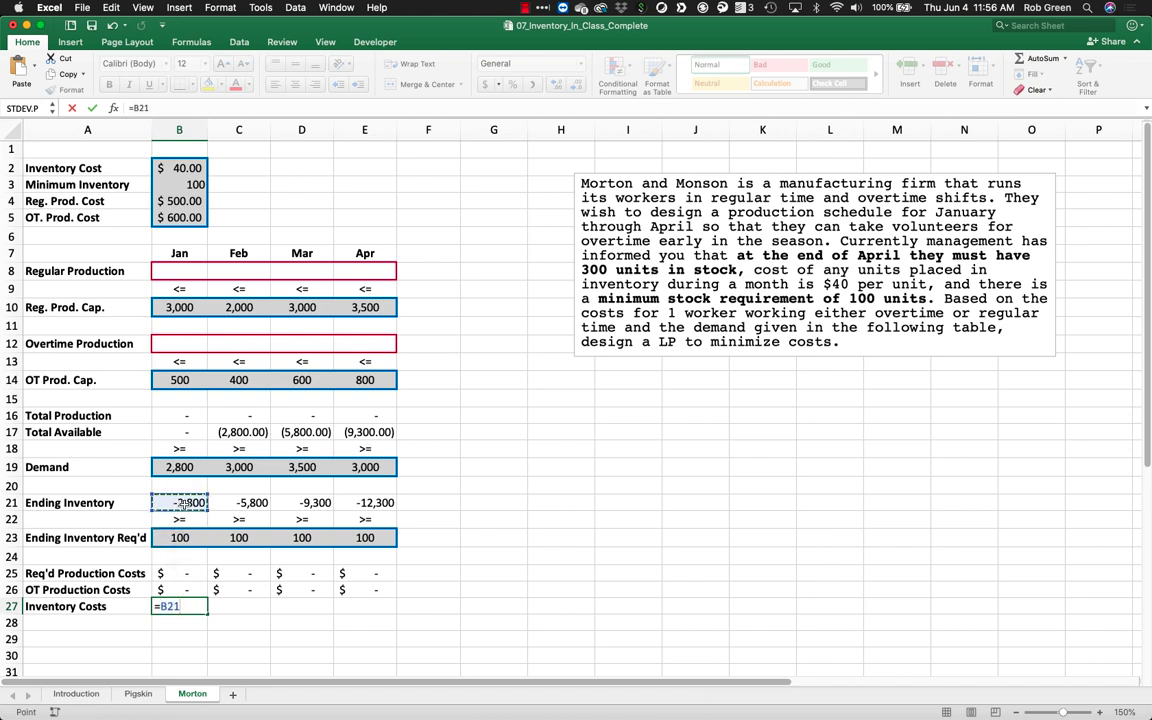
{"action": "type", "text": "*"}
{"action": "left_click", "coordinate": [179, 168]}
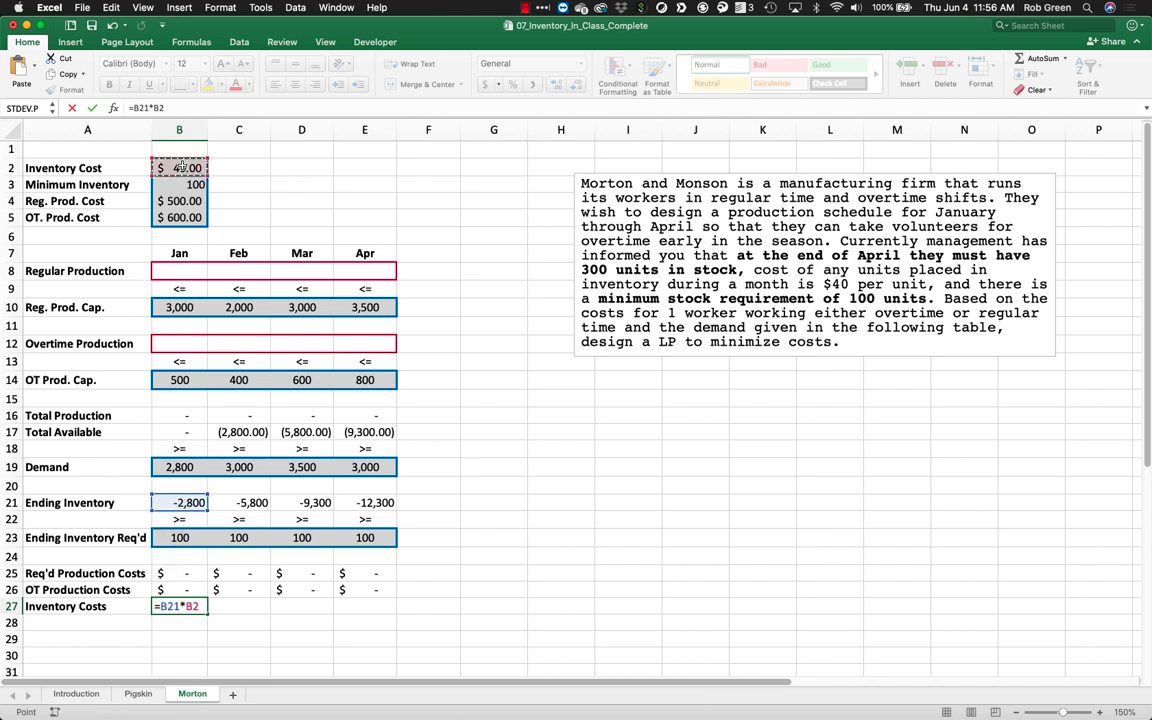
{"action": "key", "text": "super+t"}
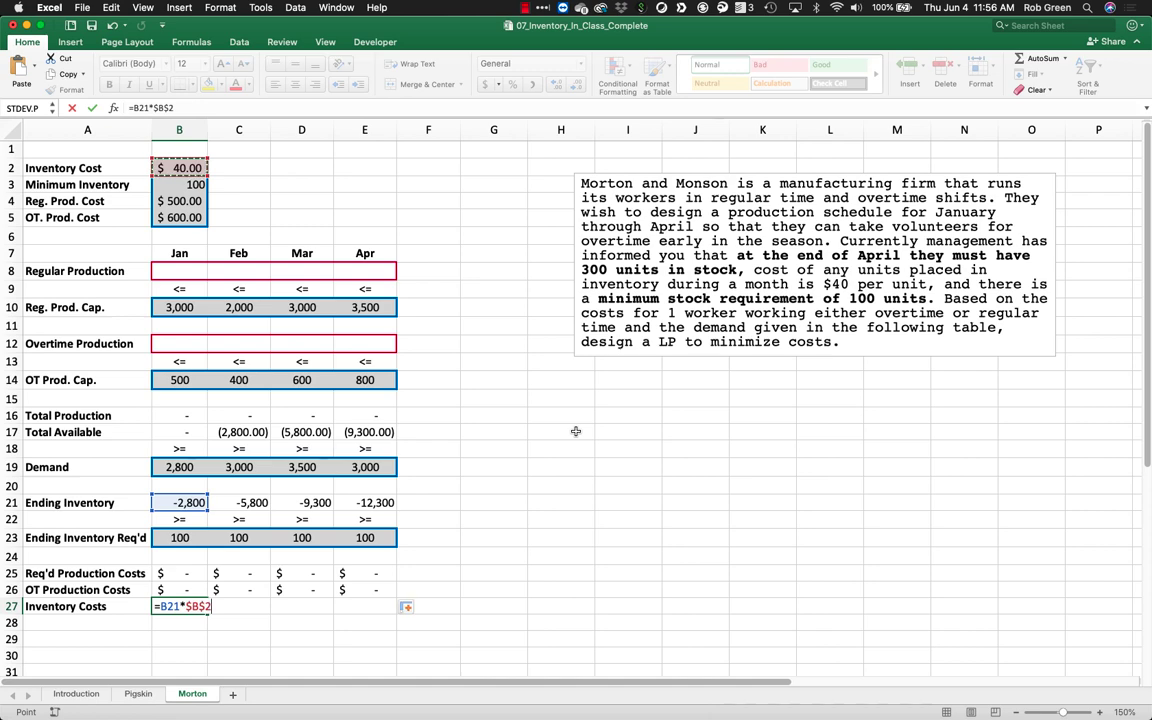
{"action": "key", "text": "Return"}
{"action": "left_click", "coordinate": [223, 607]}
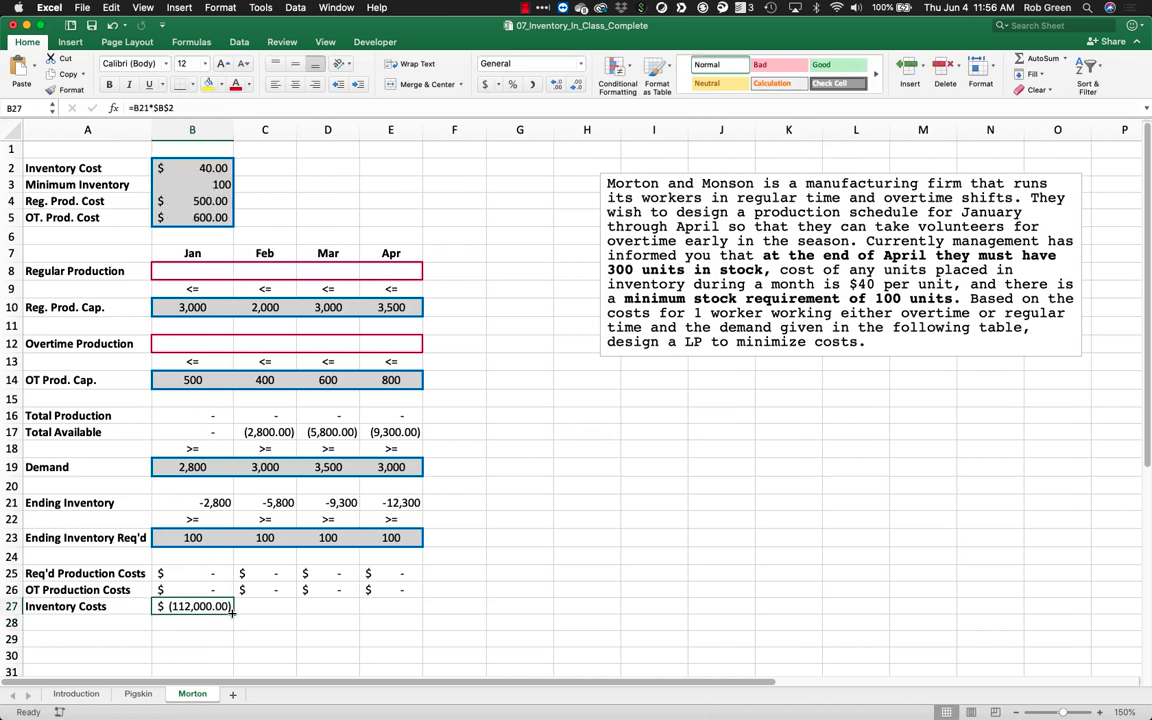
{"action": "left_click_drag", "start_coordinate": [233, 614], "coordinate": [388, 597]}
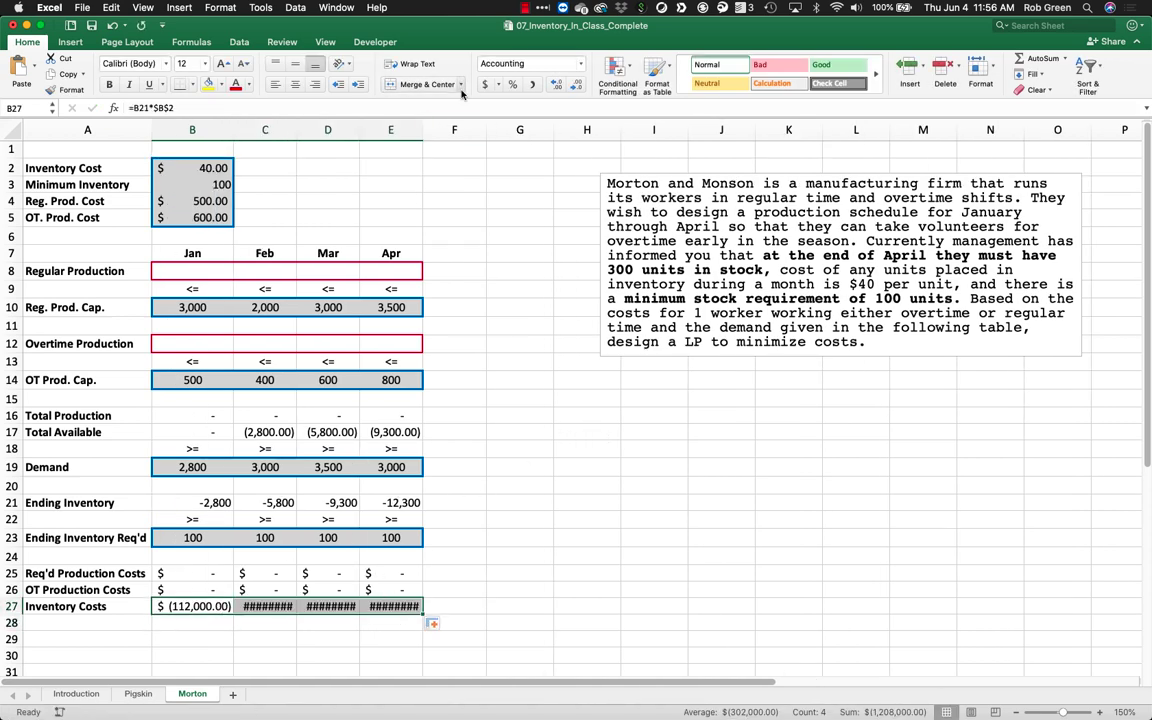
Widen columns B through E together so the inventory costs fit in their cells
{"action": "left_click_drag", "start_coordinate": [390, 130], "coordinate": [192, 130]}
{"action": "left_click_drag", "start_coordinate": [296, 127], "coordinate": [315, 127]}
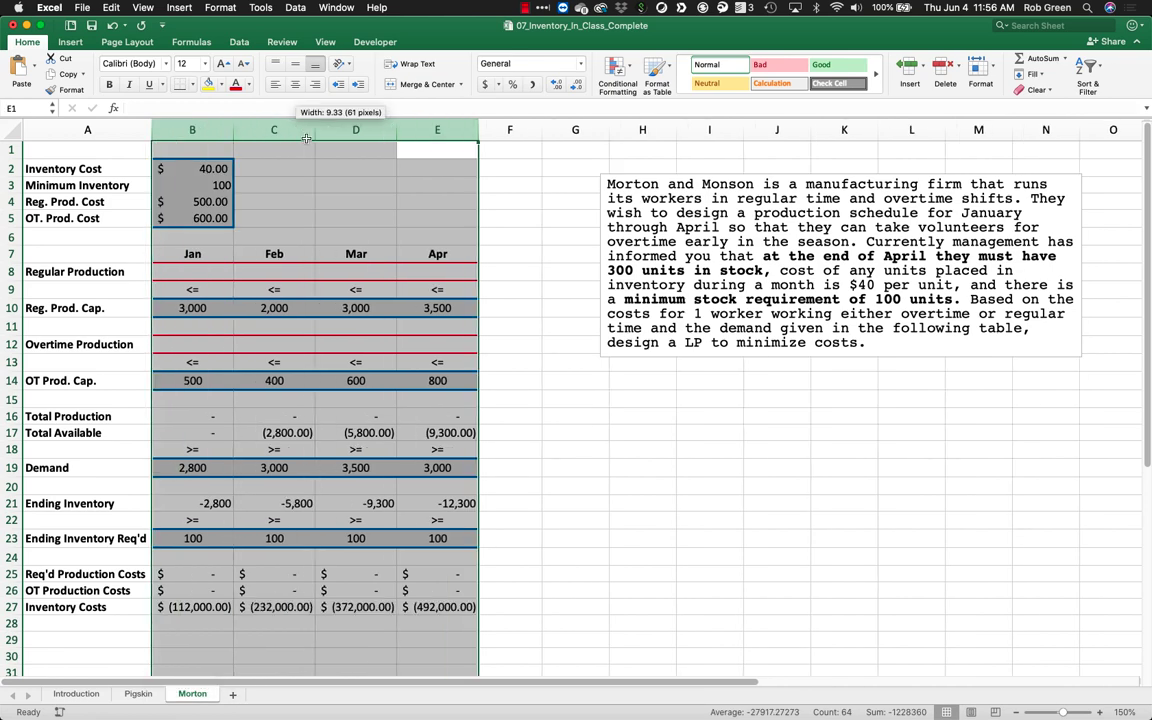
{"action": "left_click", "coordinate": [575, 380]}
Label A29 Total Costs and sum all the monthly costs in B25:E27 in cell B29
{"action": "scroll", "coordinate": [470, 478], "scroll_direction": "down", "scroll_amount": 2}
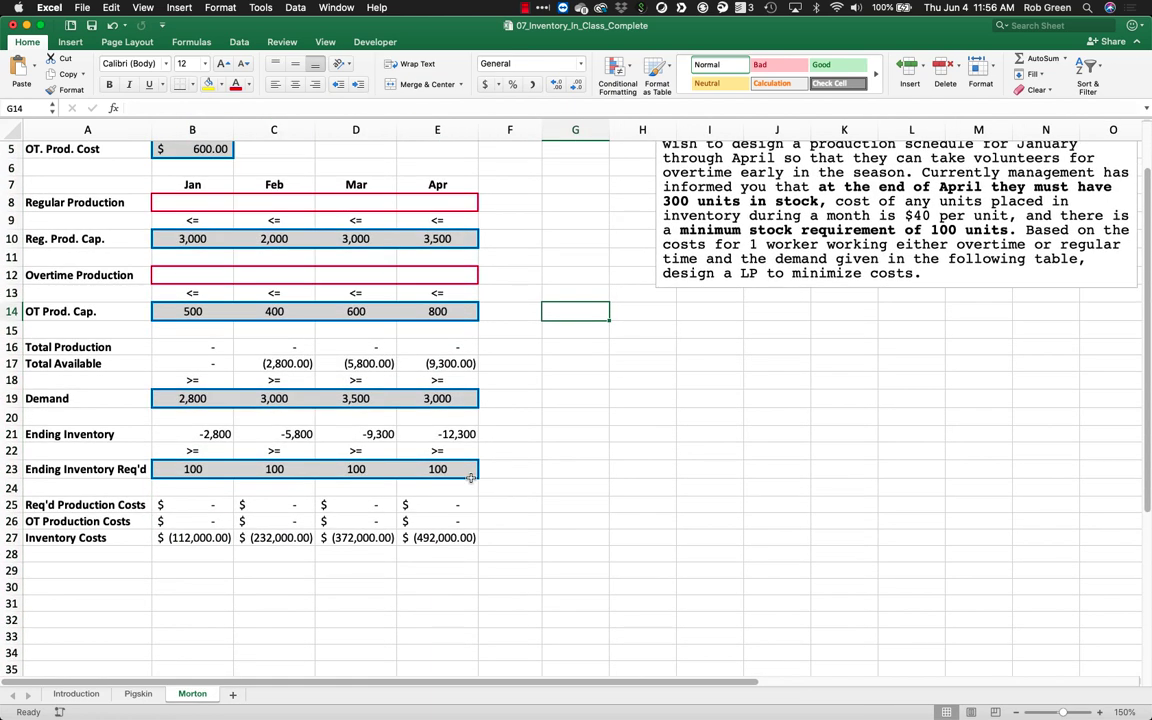
{"action": "left_click", "coordinate": [114, 568]}
{"action": "type", "text": "Total Costs"}
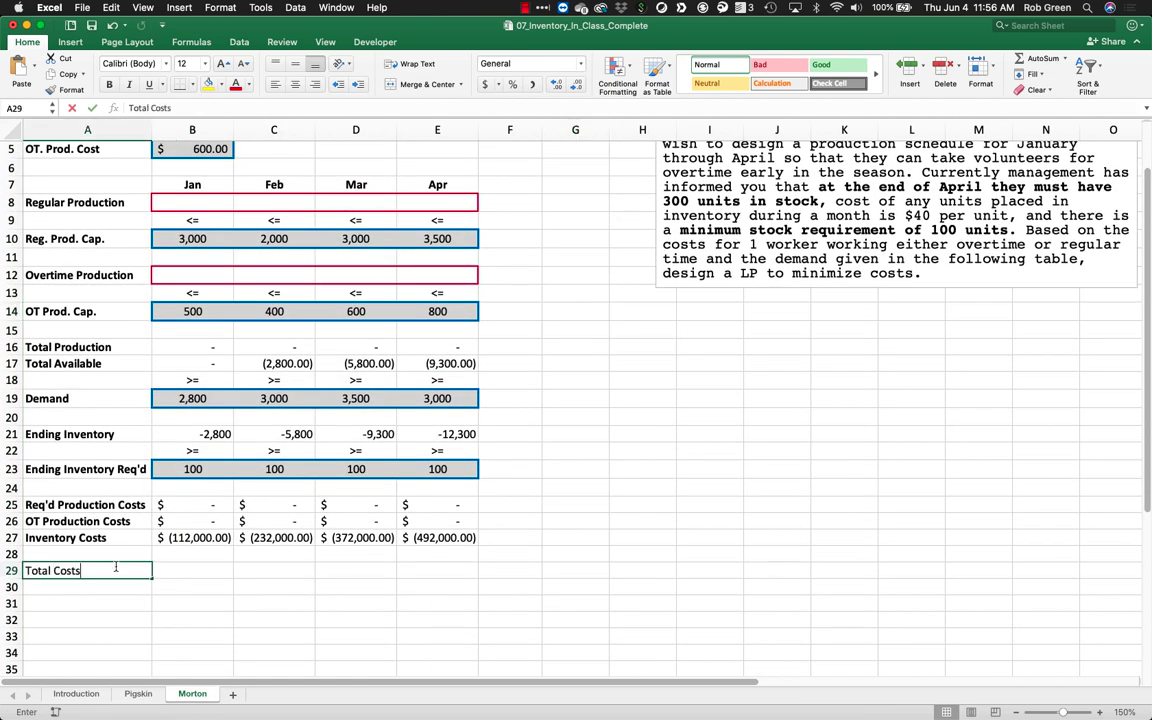
{"action": "key", "text": "Tab"}
{"action": "type", "text": "=sum("}
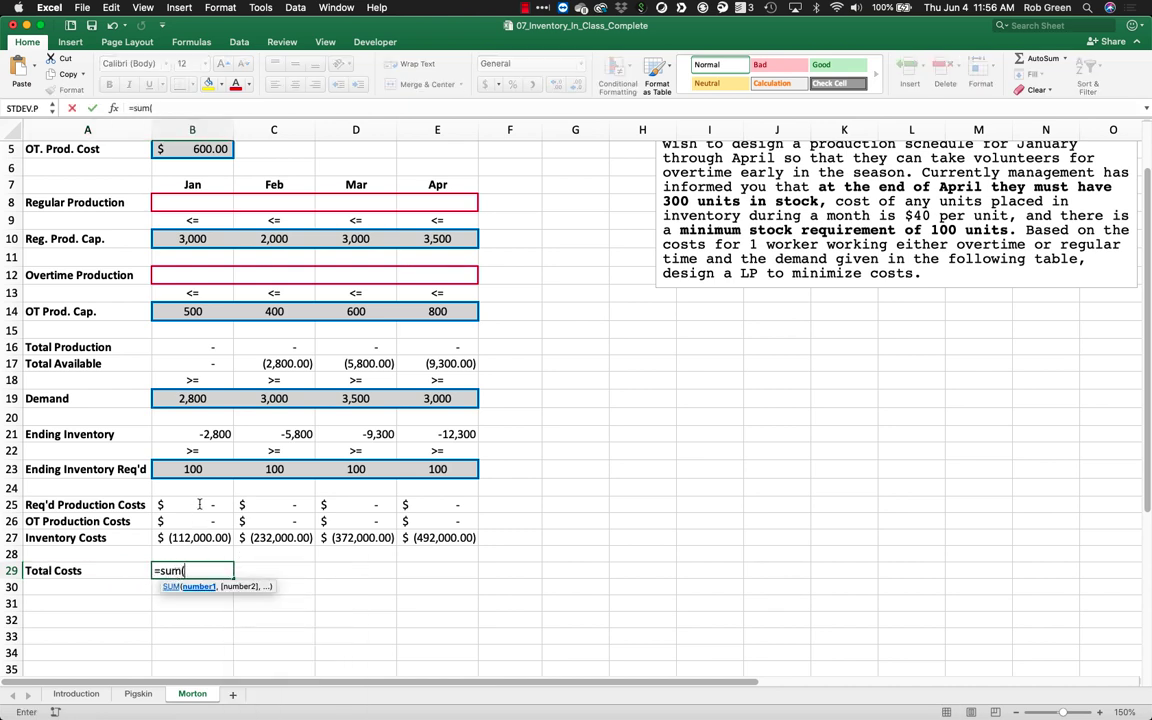
{"action": "left_click_drag", "start_coordinate": [199, 504], "coordinate": [425, 553]}
{"action": "key", "text": "Return"}
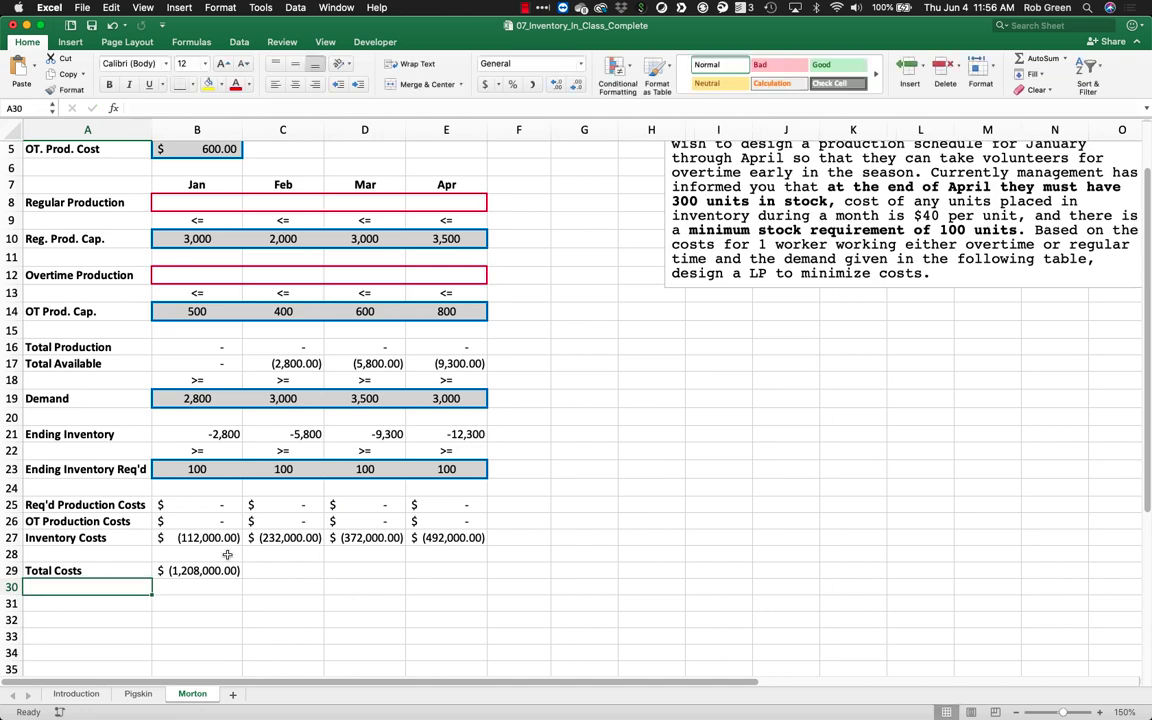
Put a double-line outline border around the total costs cell B29
{"action": "right_click", "coordinate": [220, 570]}
{"action": "left_click", "coordinate": [271, 674]}
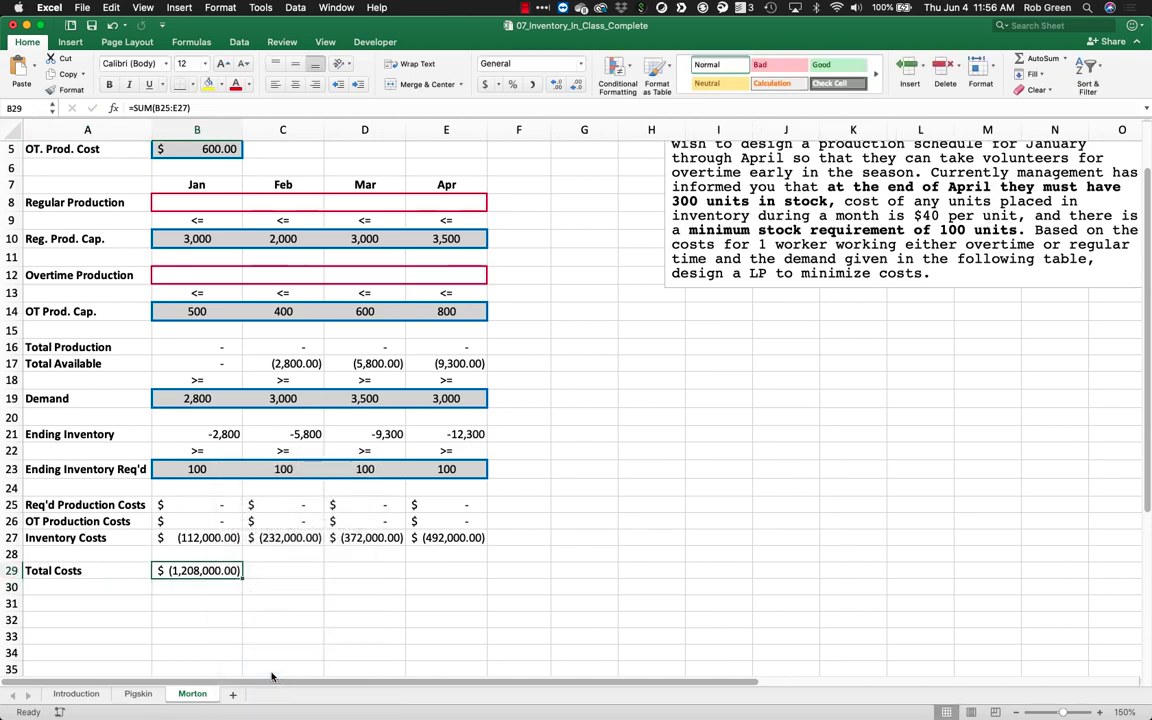
{"action": "left_click", "coordinate": [200, 497]}
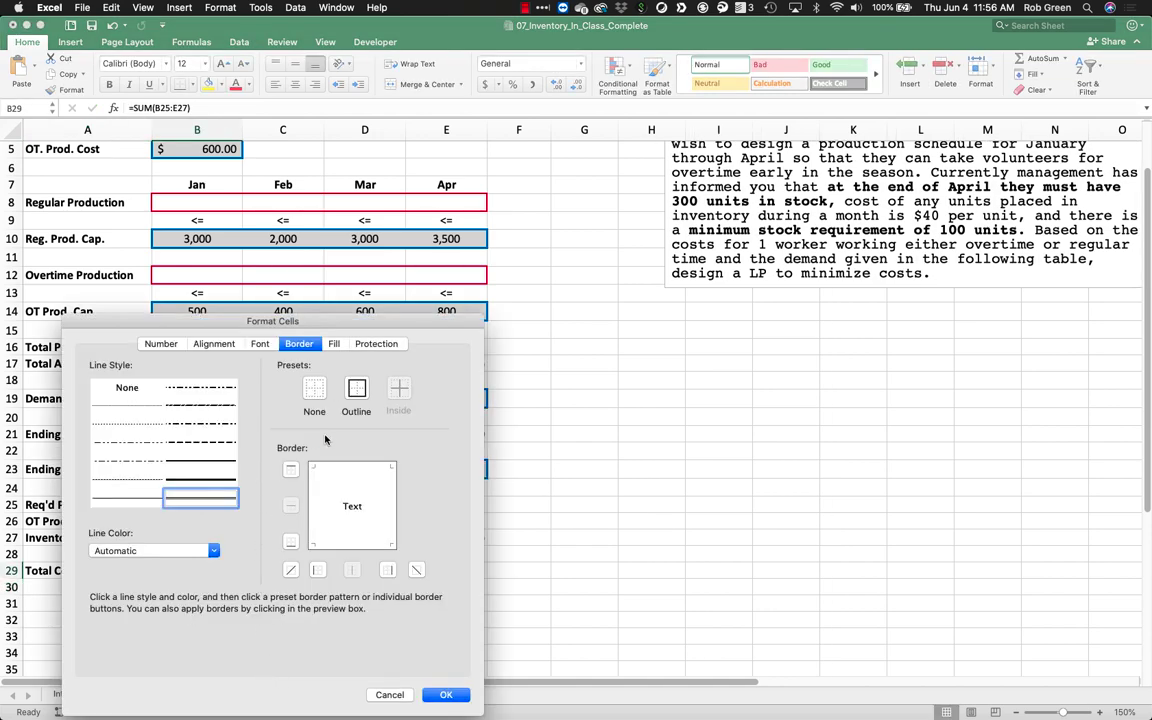
{"action": "left_click", "coordinate": [357, 388]}
{"action": "left_click", "coordinate": [446, 697]}
{"action": "left_click", "coordinate": [465, 578]}
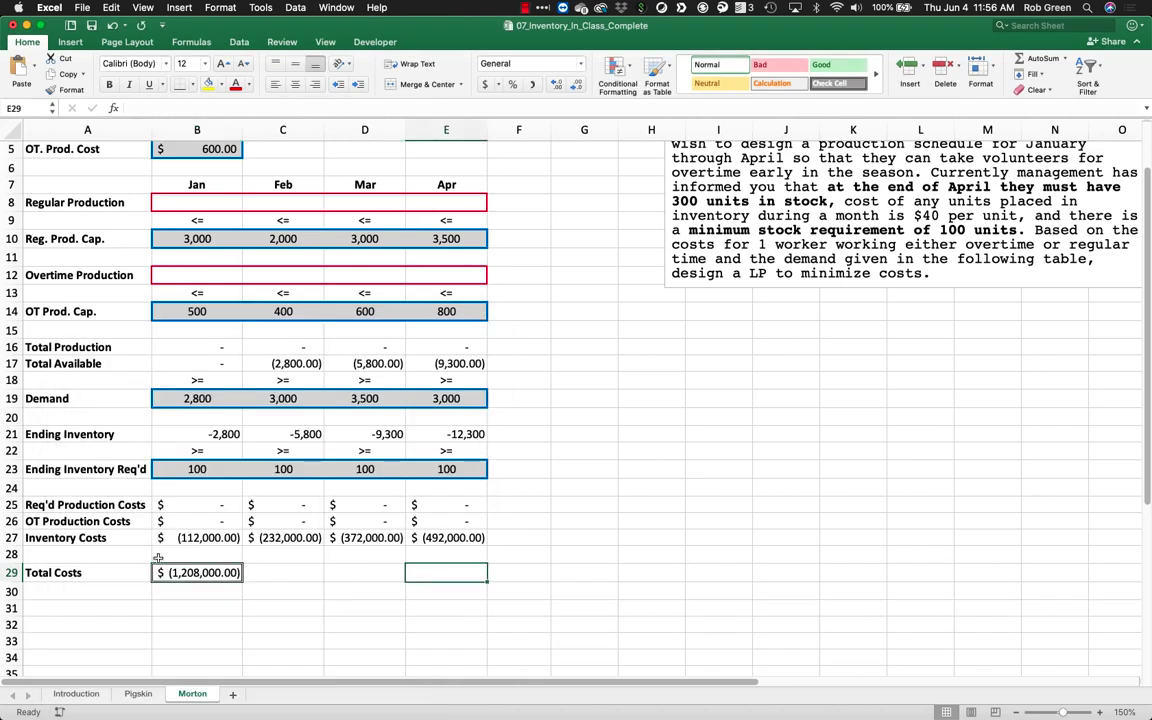
Label A28 Monthly Total, directly below the inventory costs row
{"action": "left_click", "coordinate": [129, 557]}
{"action": "type", "text": "Monthly "}
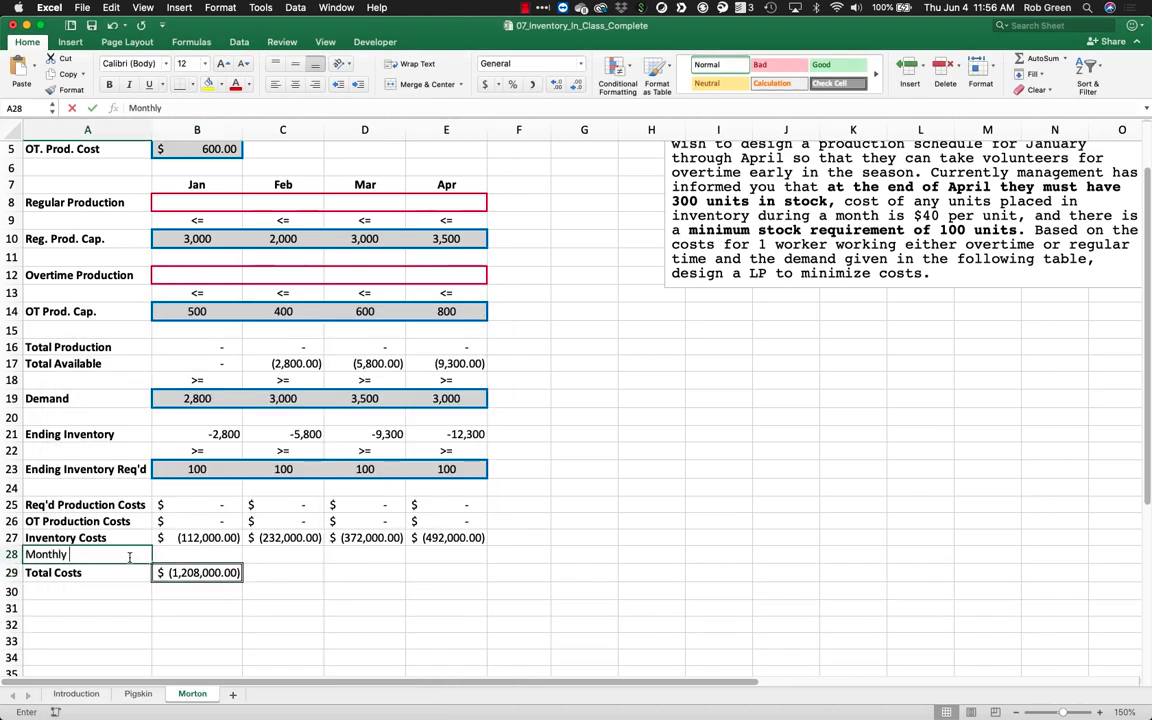
{"action": "type", "text": "Total"}
{"action": "key", "text": "Tab"}
Sum January's costs in B28 with =SUM(B25:B27) and fill the formula across to E28
{"action": "type", "text": "=sum("}
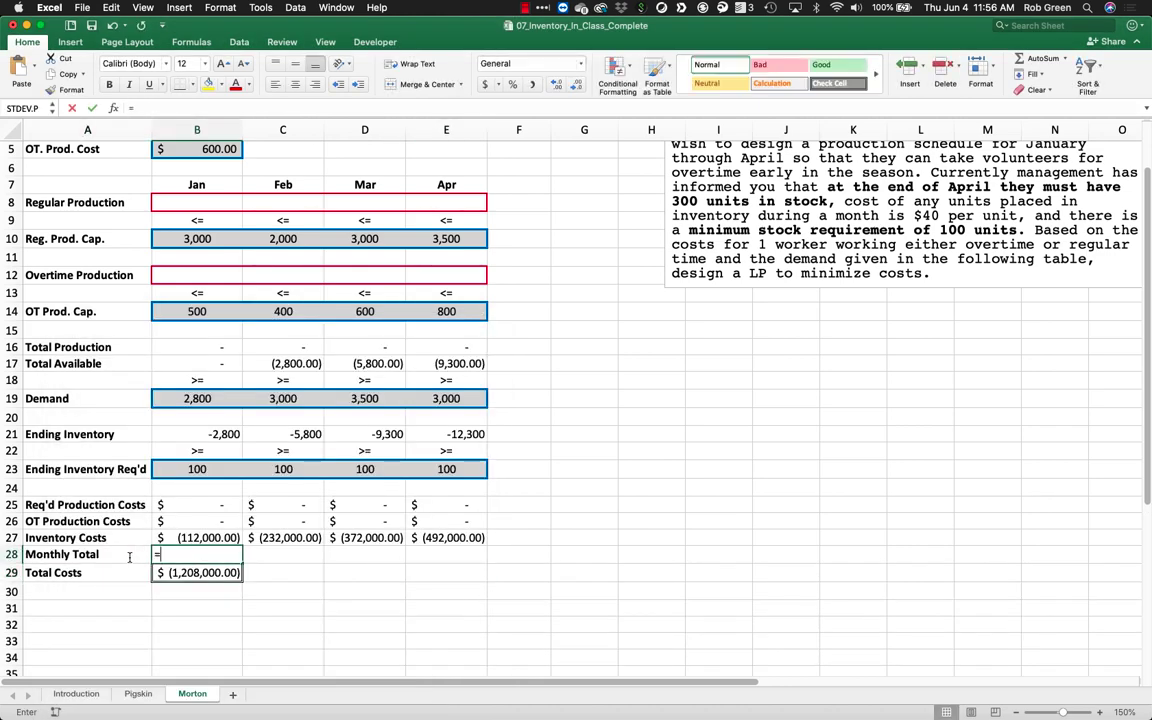
{"action": "key", "text": "Up"}
{"action": "key", "text": "shift+Up"}
{"action": "key", "text": "shift+Up"}
{"action": "key", "text": "Return"}
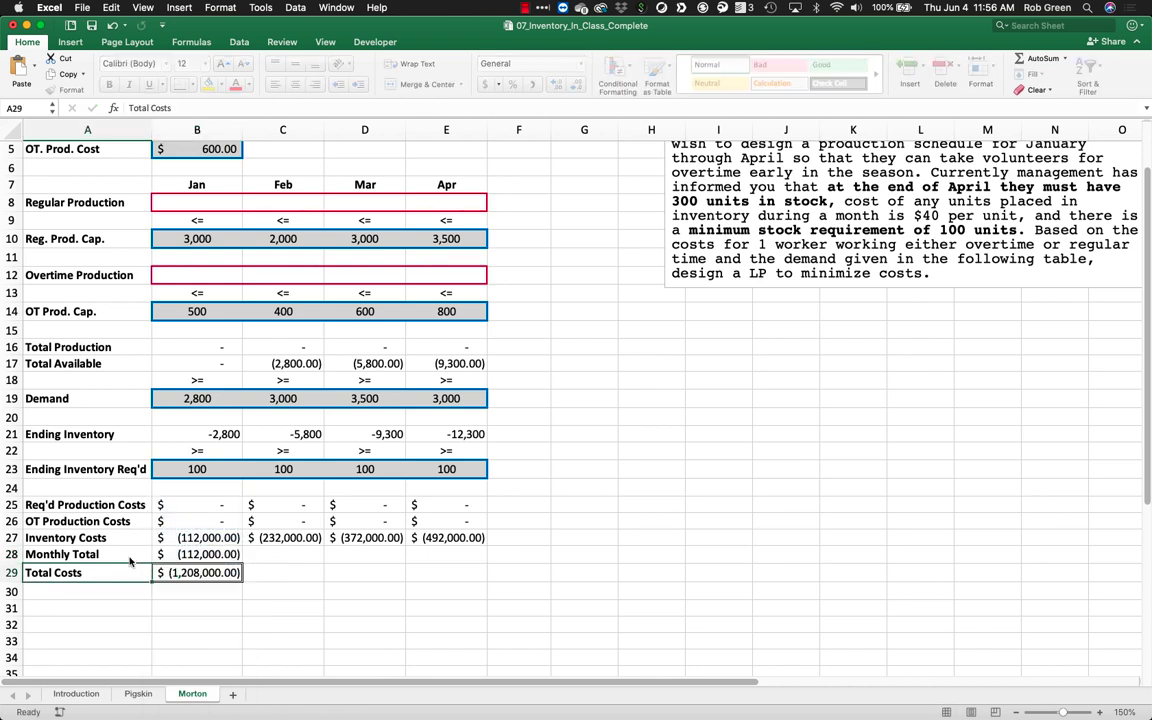
{"action": "left_click", "coordinate": [234, 554]}
{"action": "left_click_drag", "start_coordinate": [234, 554], "coordinate": [455, 556]}
Move the Total Costs label and its value from A29:B29 down to A30:B30
{"action": "left_click_drag", "start_coordinate": [87, 573], "coordinate": [197, 573]}
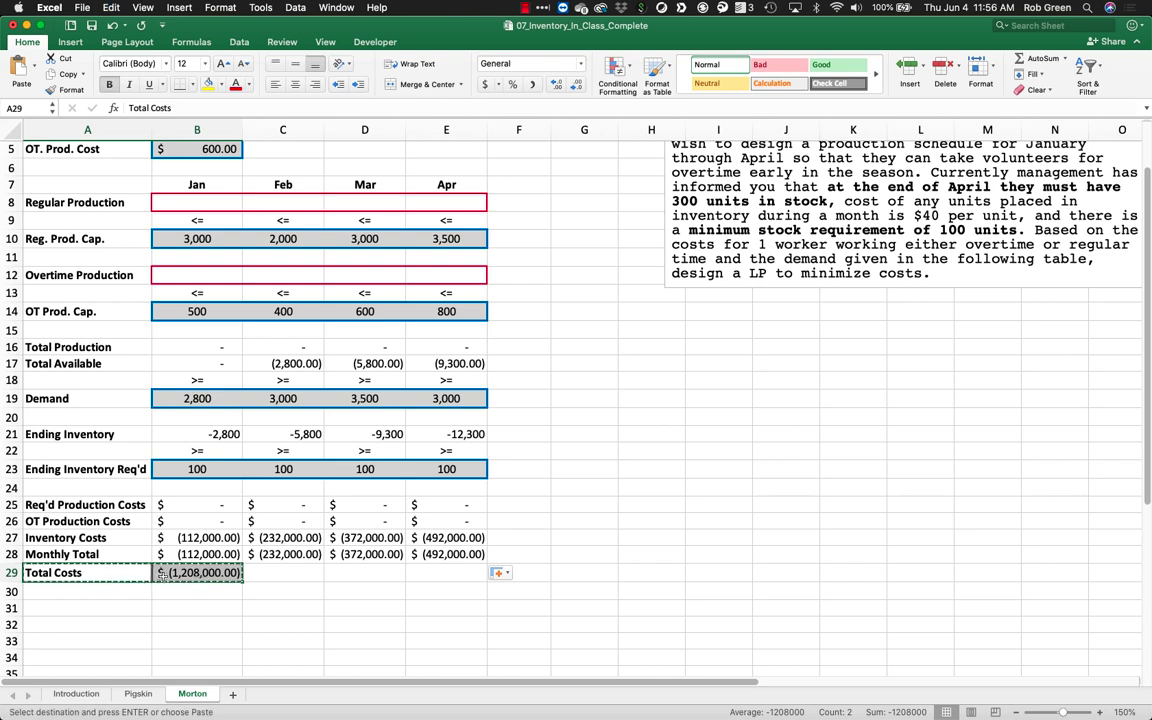
{"action": "key", "text": "super+c"}
{"action": "left_click", "coordinate": [143, 592]}
{"action": "key", "text": "super+v"}
Change the total costs formula in B30 to =SUM(B28:E28) so it adds only the monthly totals
{"action": "double_click", "coordinate": [195, 592]}
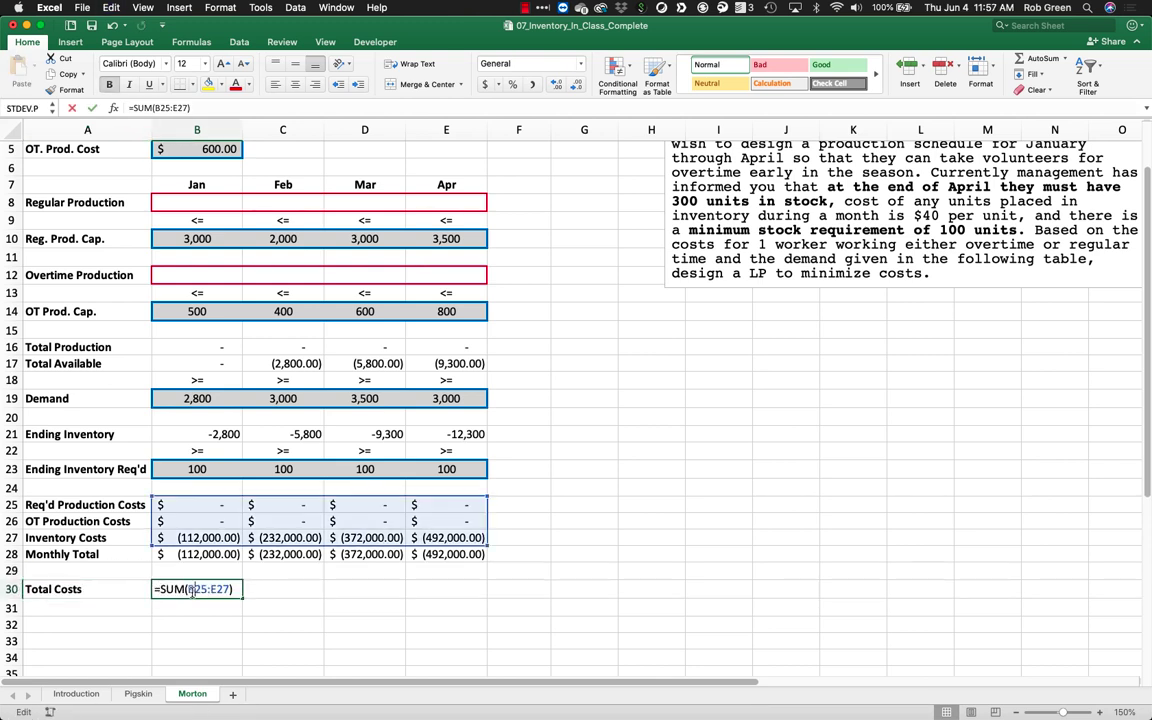
{"action": "left_click_drag", "start_coordinate": [286, 547], "coordinate": [287, 554]}
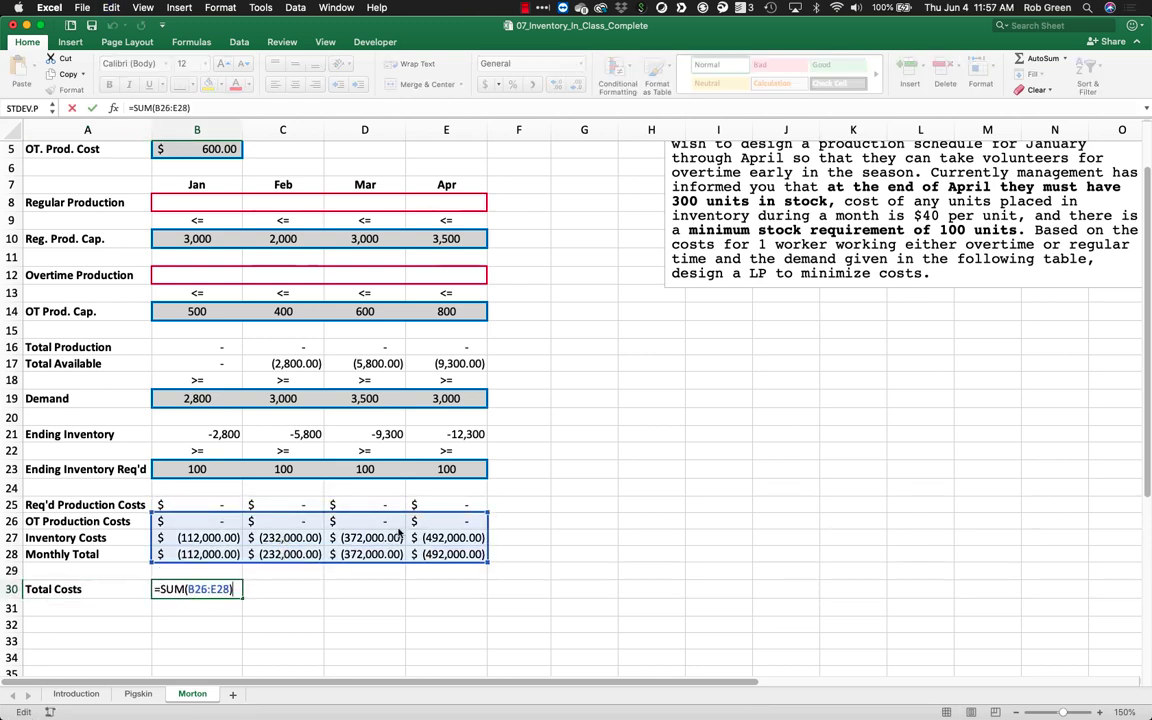
{"action": "left_click", "coordinate": [488, 508]}
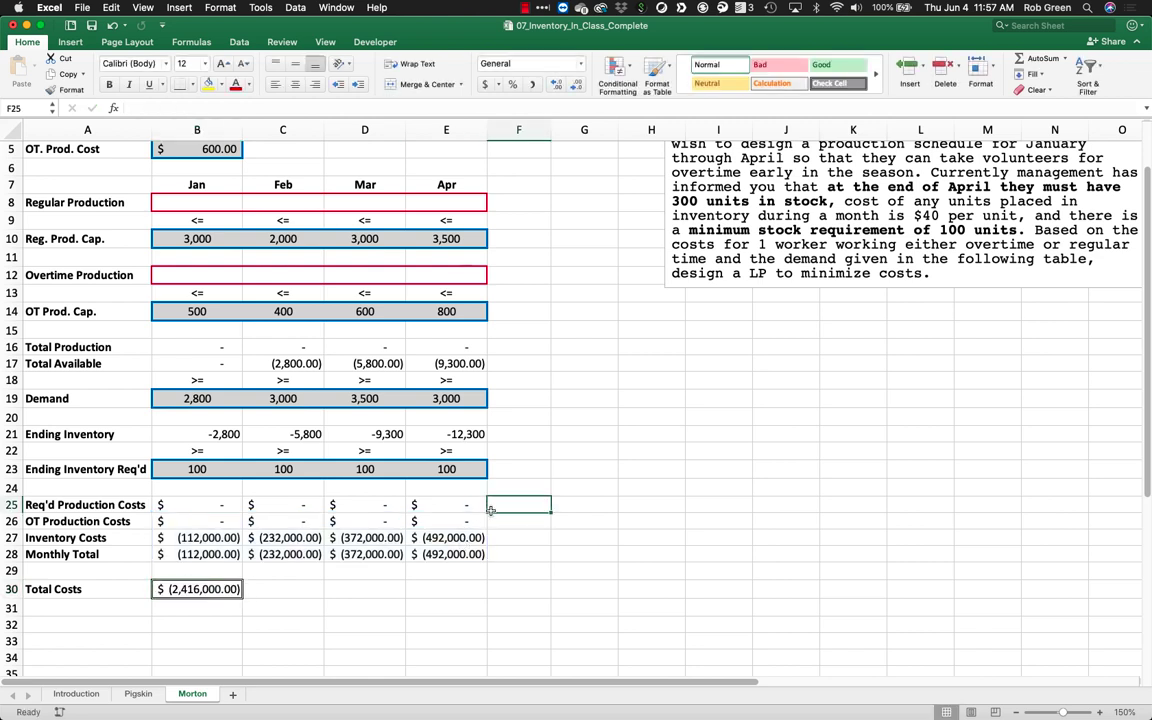
{"action": "double_click", "coordinate": [175, 590]}
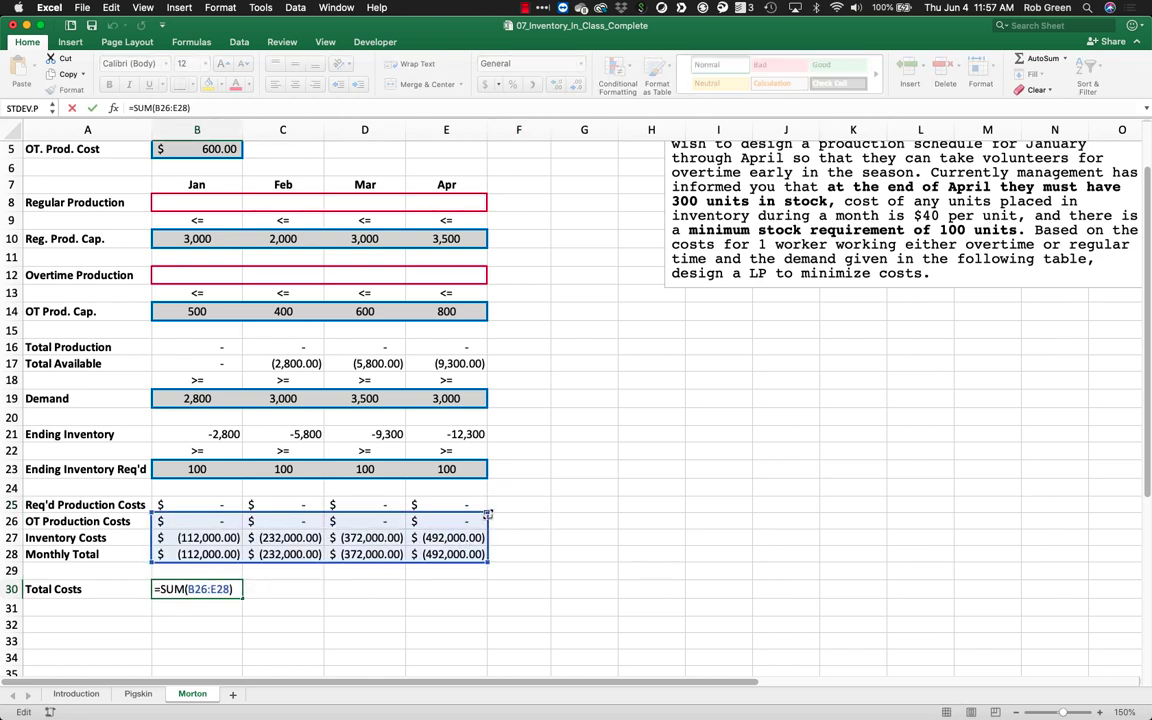
{"action": "left_click_drag", "start_coordinate": [488, 513], "coordinate": [487, 539]}
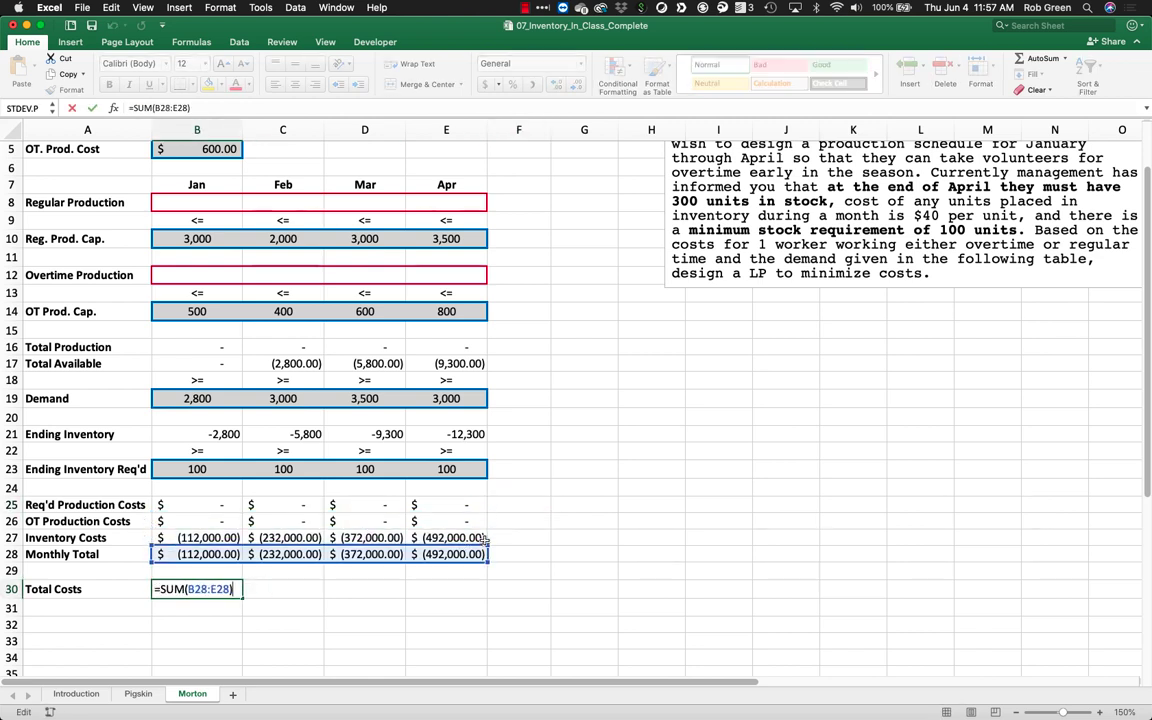
{"action": "key", "text": "Return"}
{"action": "left_click", "coordinate": [351, 578]}
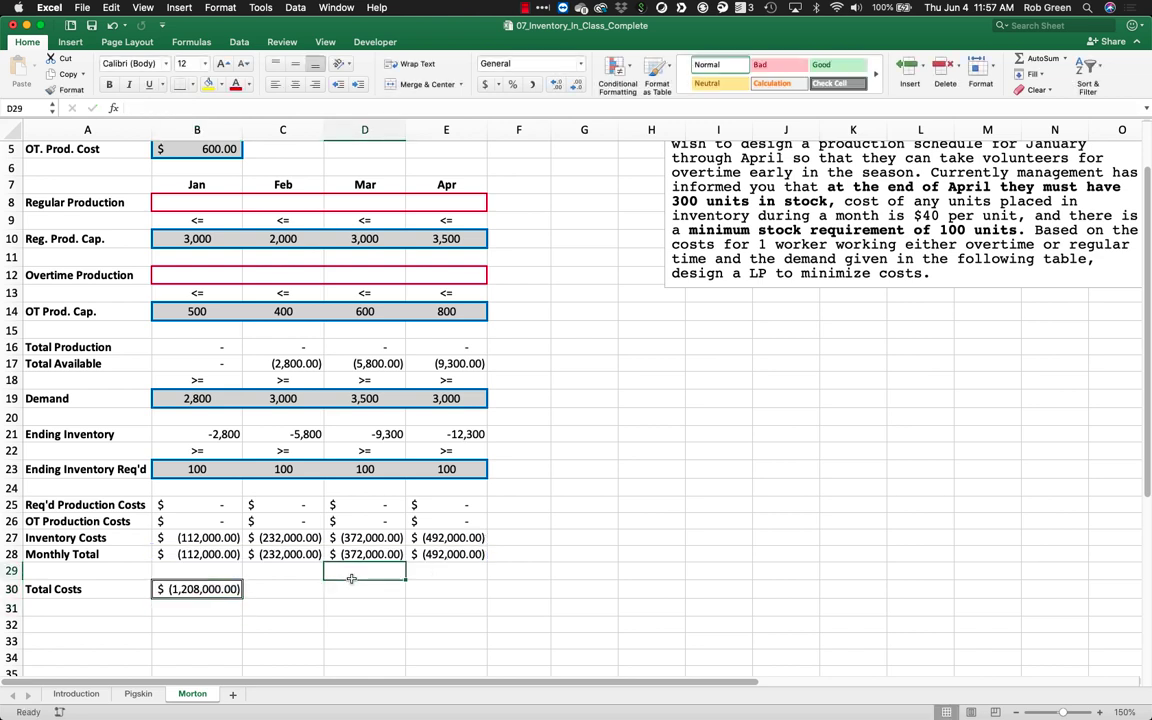
Move the total costs formula from B30 to F28 and its Total Costs label from A30 to F27
{"action": "left_click", "coordinate": [195, 589]}
{"action": "key", "text": "super+c"}
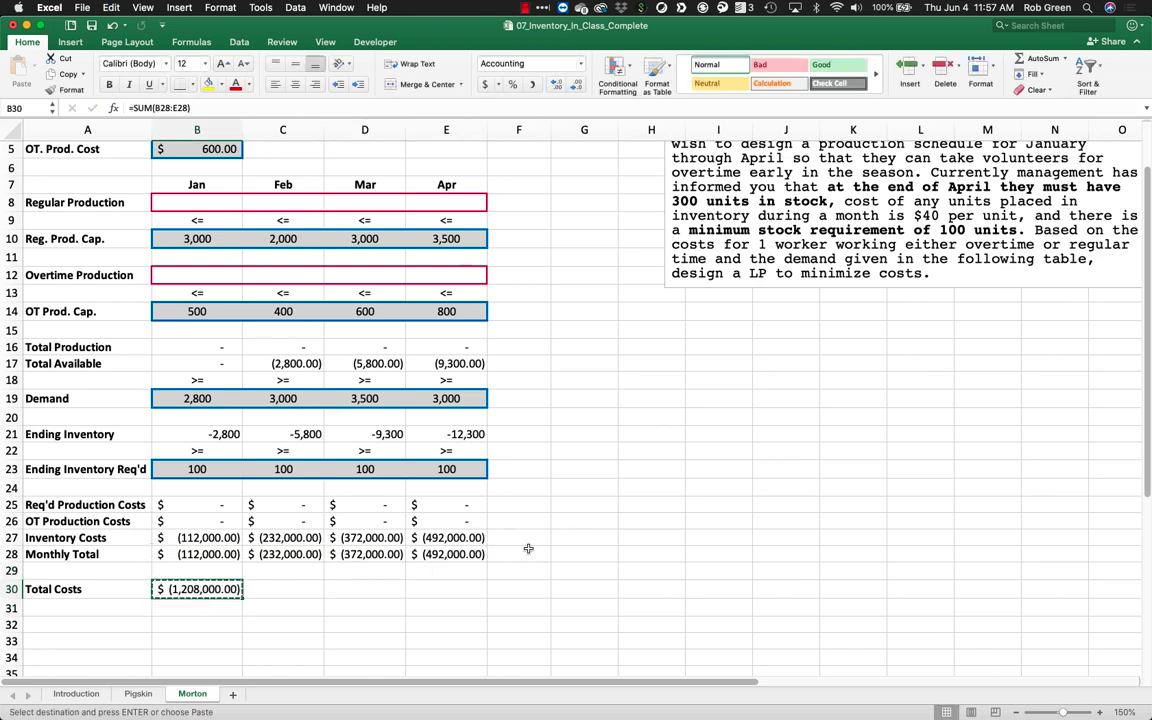
{"action": "left_click", "coordinate": [528, 549]}
{"action": "key", "text": "super+v"}
{"action": "left_click", "coordinate": [130, 591]}
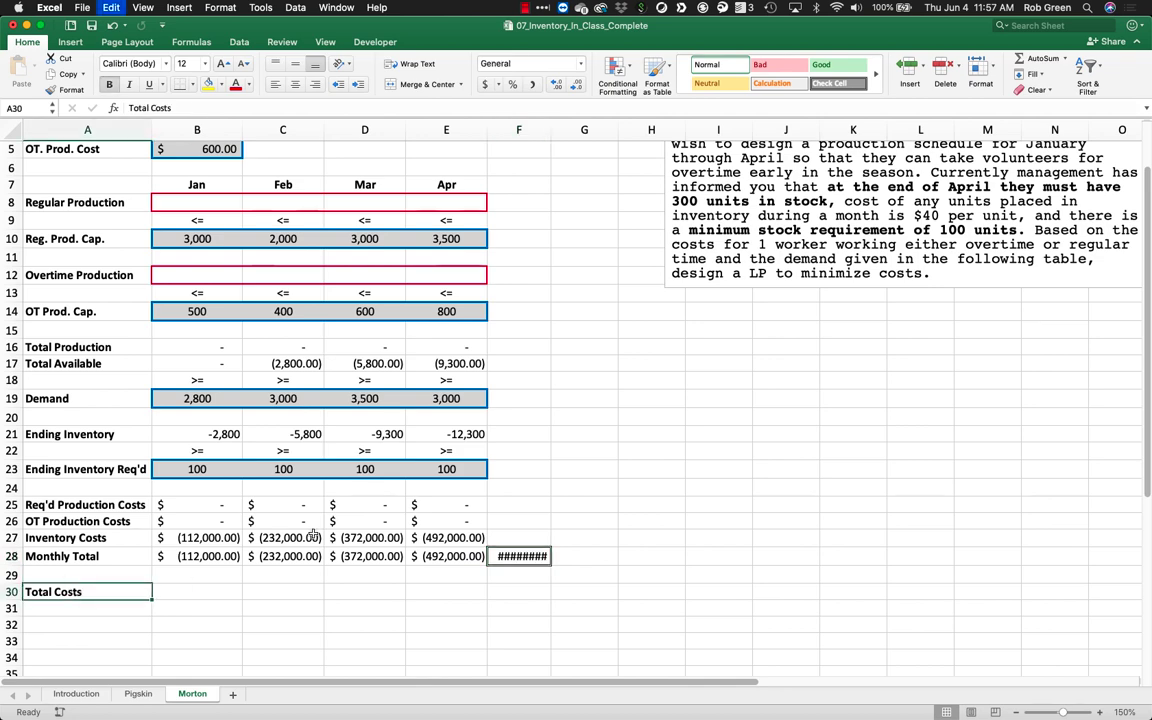
{"action": "key", "text": "super+x"}
{"action": "left_click", "coordinate": [506, 536]}
{"action": "key", "text": "super+v"}
{"action": "left_click", "coordinate": [581, 474]}
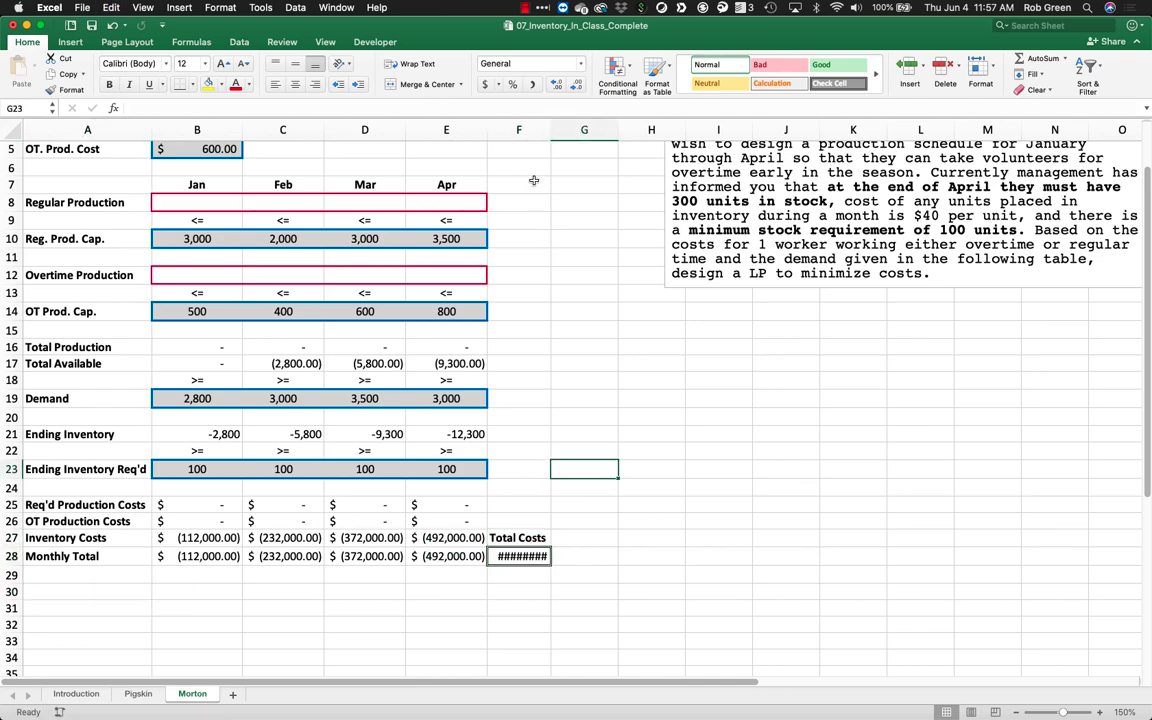
Widen column F so the total cost in F28 fits in its cell
{"action": "left_click_drag", "start_coordinate": [553, 133], "coordinate": [577, 133]}
{"action": "left_click", "coordinate": [618, 362]}
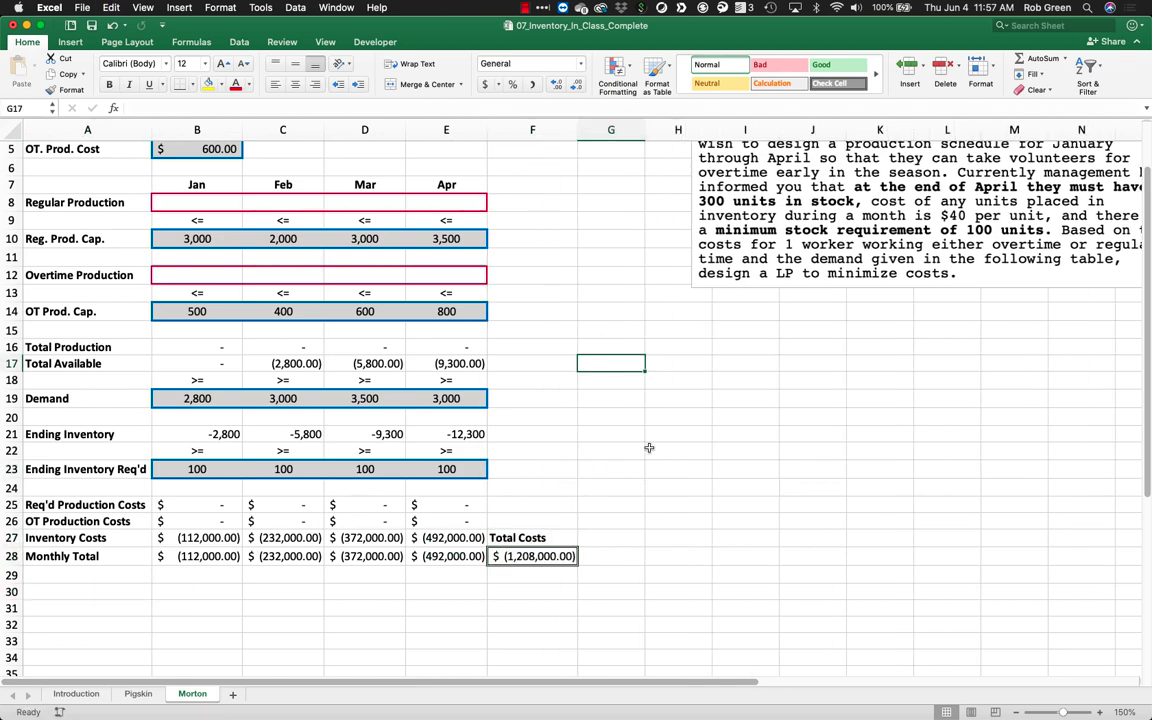
{"action": "left_click", "coordinate": [678, 521]}
Set up Solver to minimize the total costs in F28 as the objective
{"action": "scroll", "coordinate": [590, 515], "scroll_direction": "up", "scroll_amount": 3}
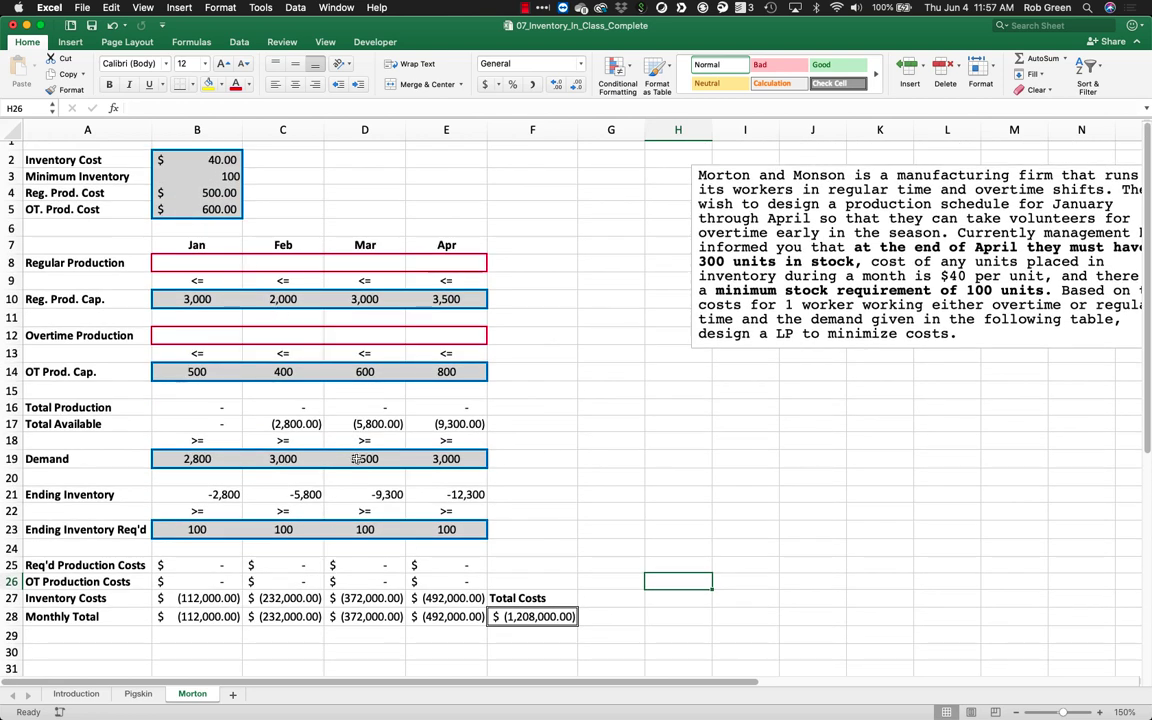
{"action": "left_click", "coordinate": [532, 477]}
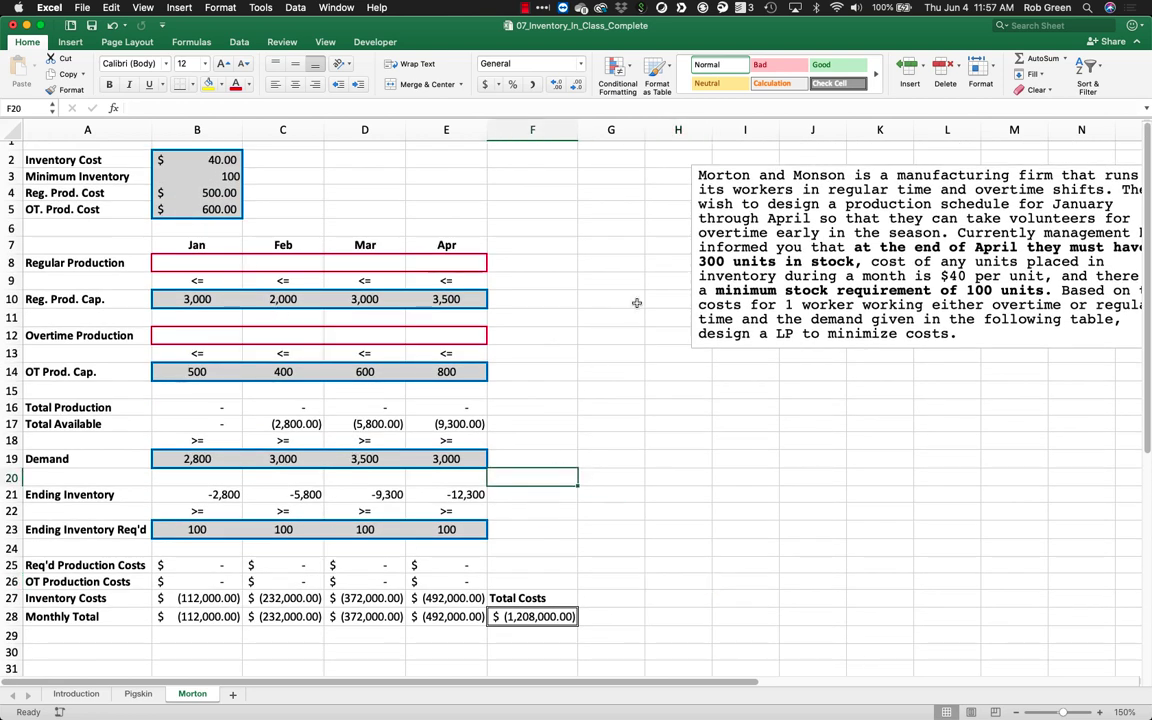
{"action": "left_click", "coordinate": [240, 43]}
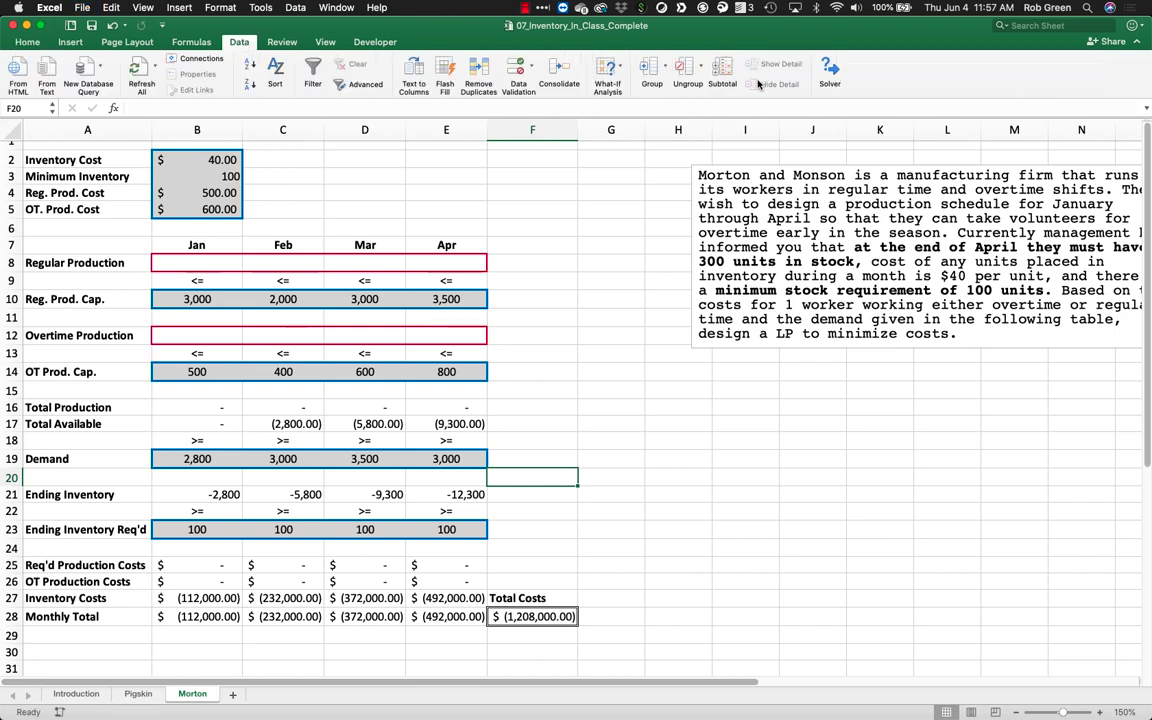
{"action": "left_click", "coordinate": [829, 70]}
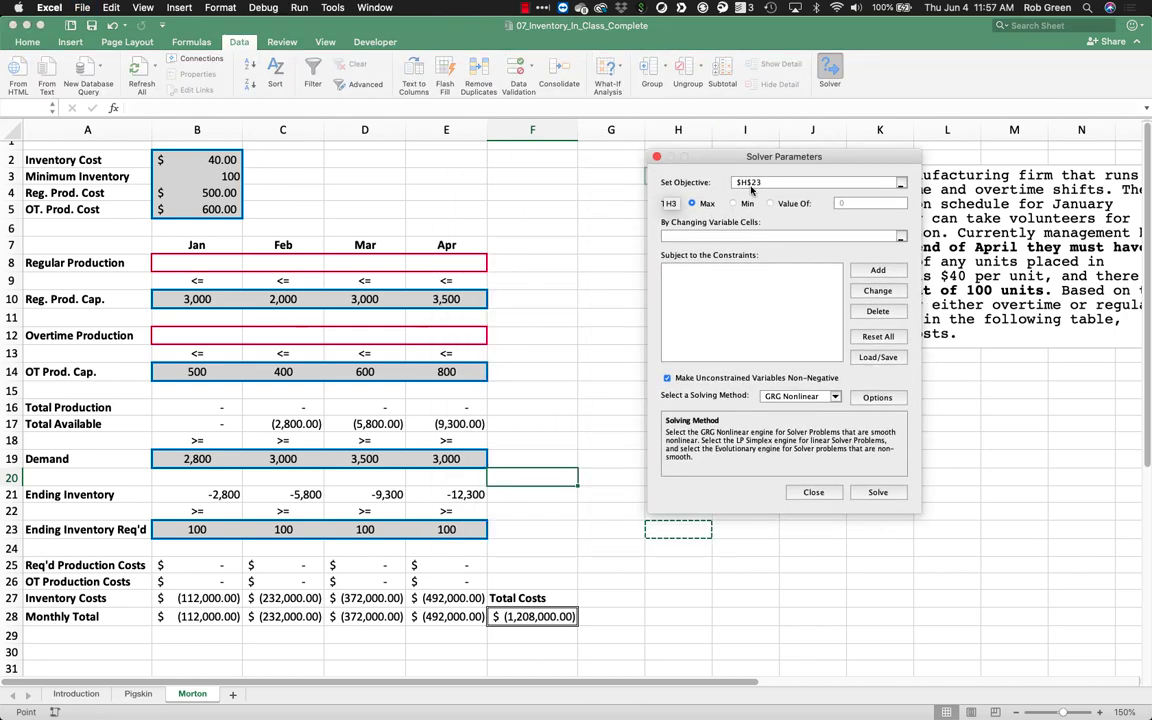
{"action": "left_click", "coordinate": [532, 616]}
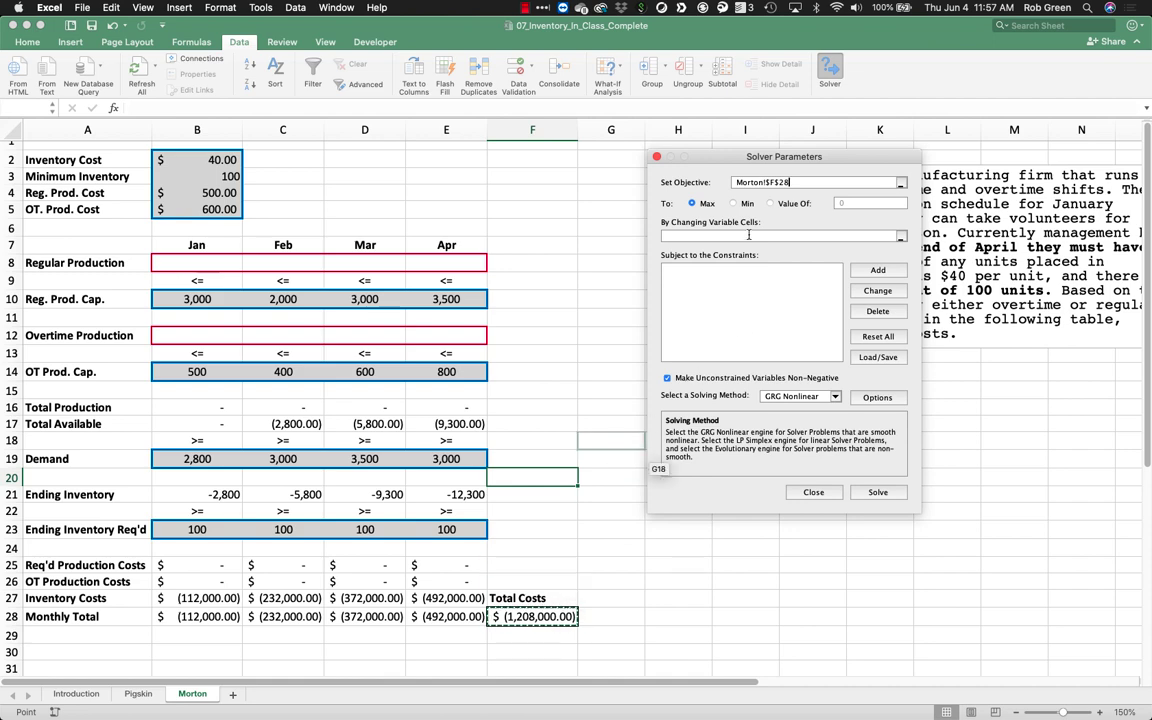
{"action": "left_click", "coordinate": [733, 203]}
Set the Solver's changing variable cells to regular production B8:E8 and overtime production B12:E12
{"action": "left_click", "coordinate": [735, 235]}
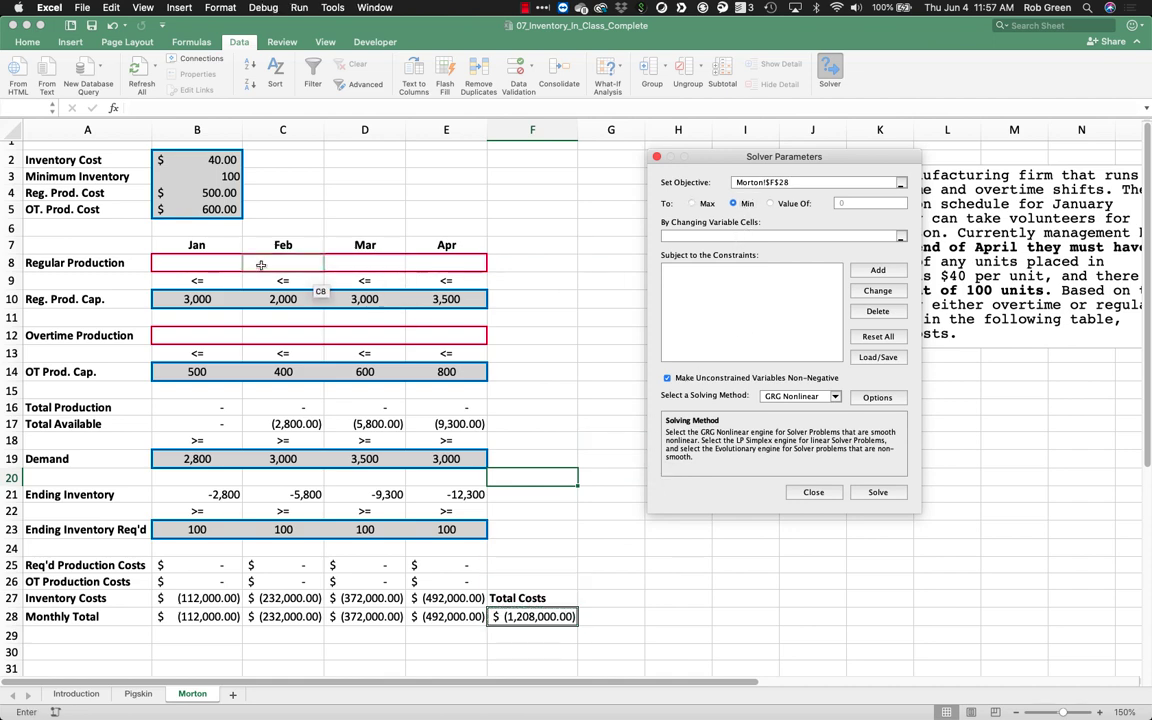
{"action": "left_click_drag", "start_coordinate": [200, 262], "coordinate": [432, 262]}
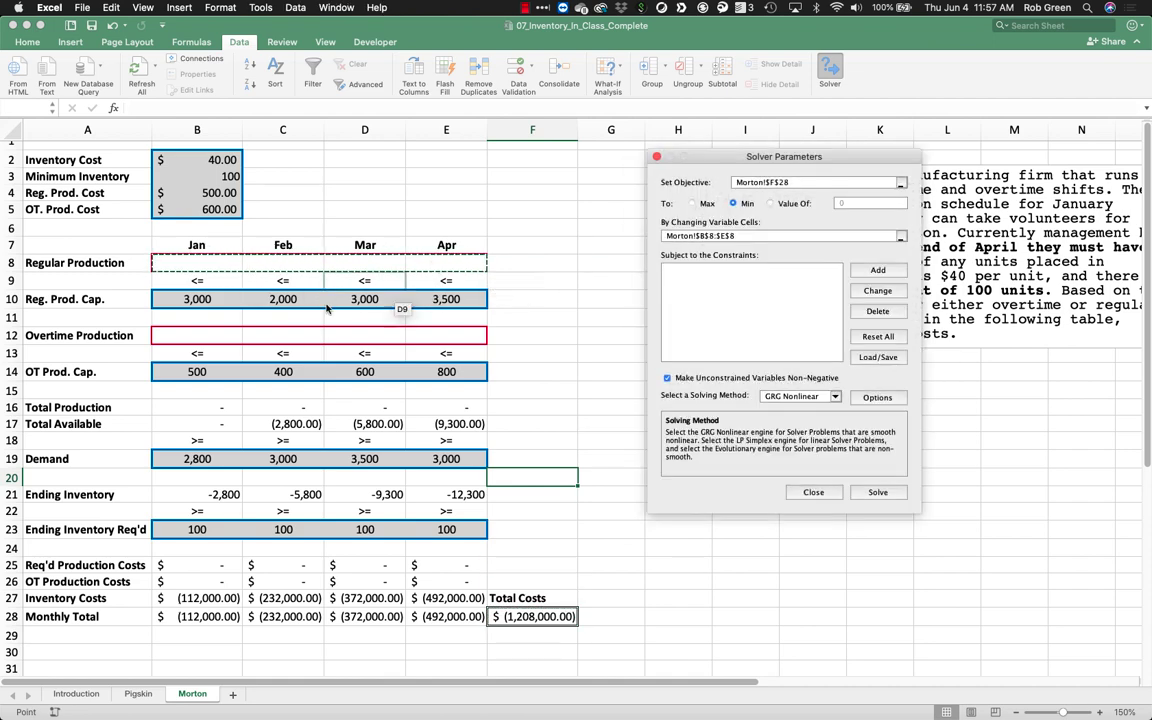
{"action": "type", "text": ","}
{"action": "left_click_drag", "start_coordinate": [195, 338], "coordinate": [463, 340]}
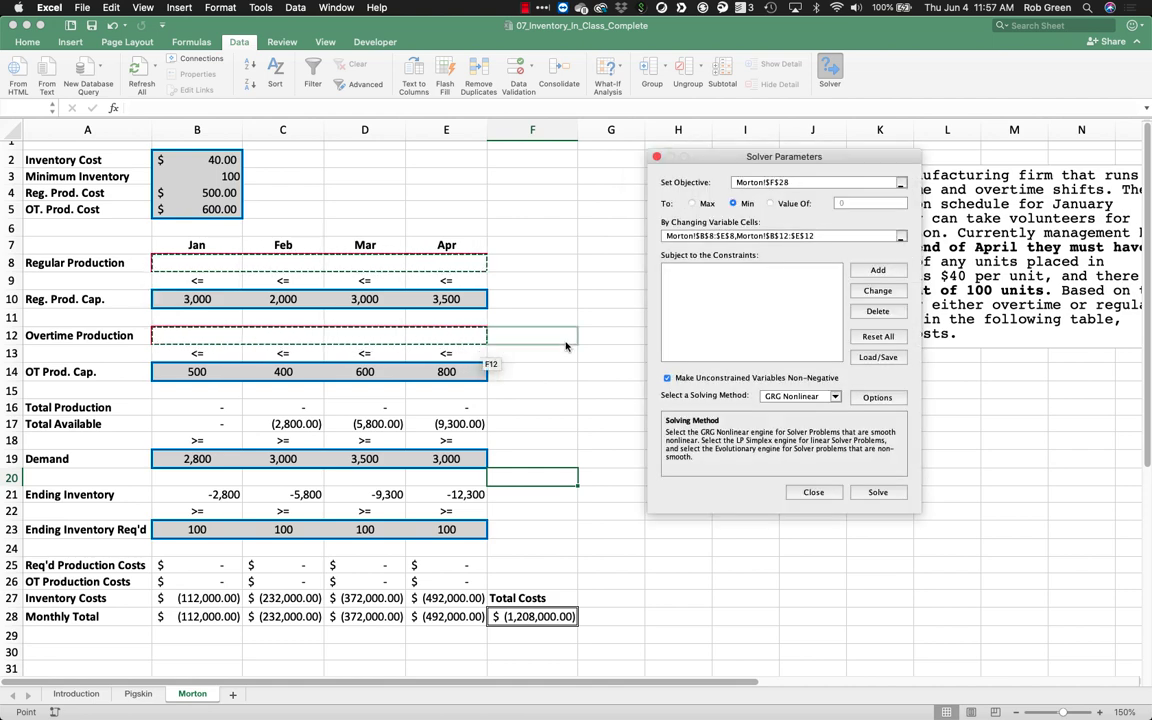
Add a constraint keeping regular production B8:E8 <= the regular production capacity B10:E10
{"action": "left_click", "coordinate": [877, 270]}
{"action": "left_click", "coordinate": [219, 262]}
{"action": "left_click_drag", "start_coordinate": [297, 268], "coordinate": [442, 262]}
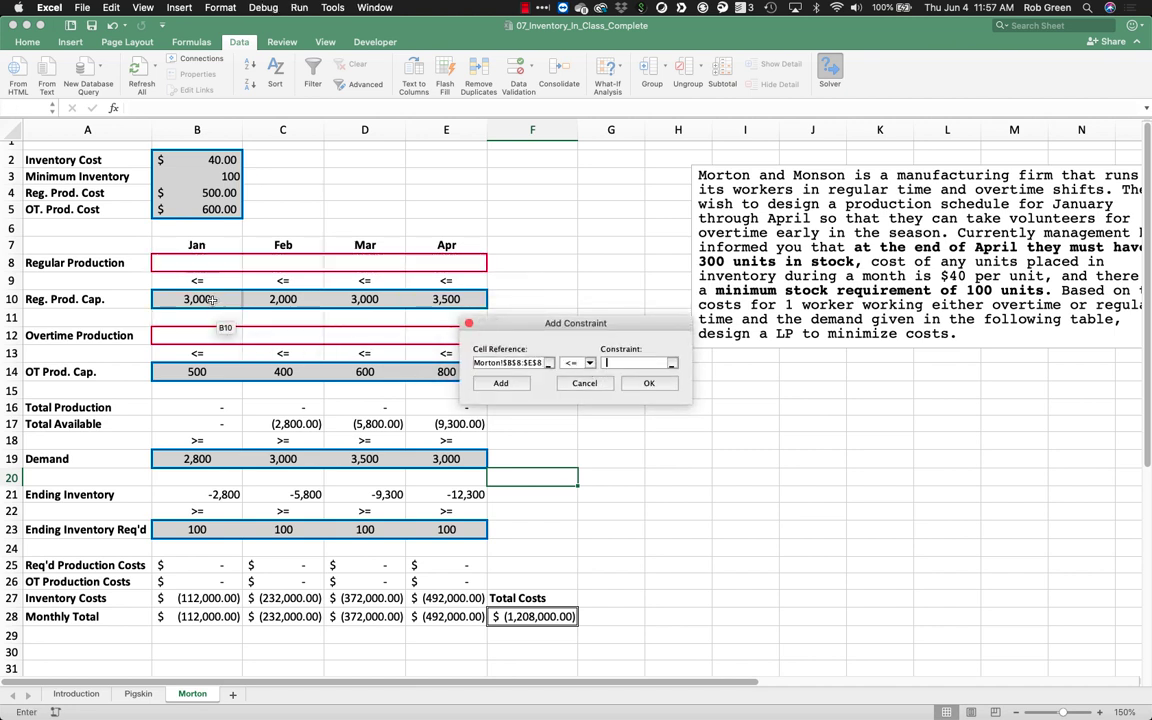
{"action": "left_click_drag", "start_coordinate": [222, 299], "coordinate": [458, 300]}
{"action": "left_click", "coordinate": [499, 386]}
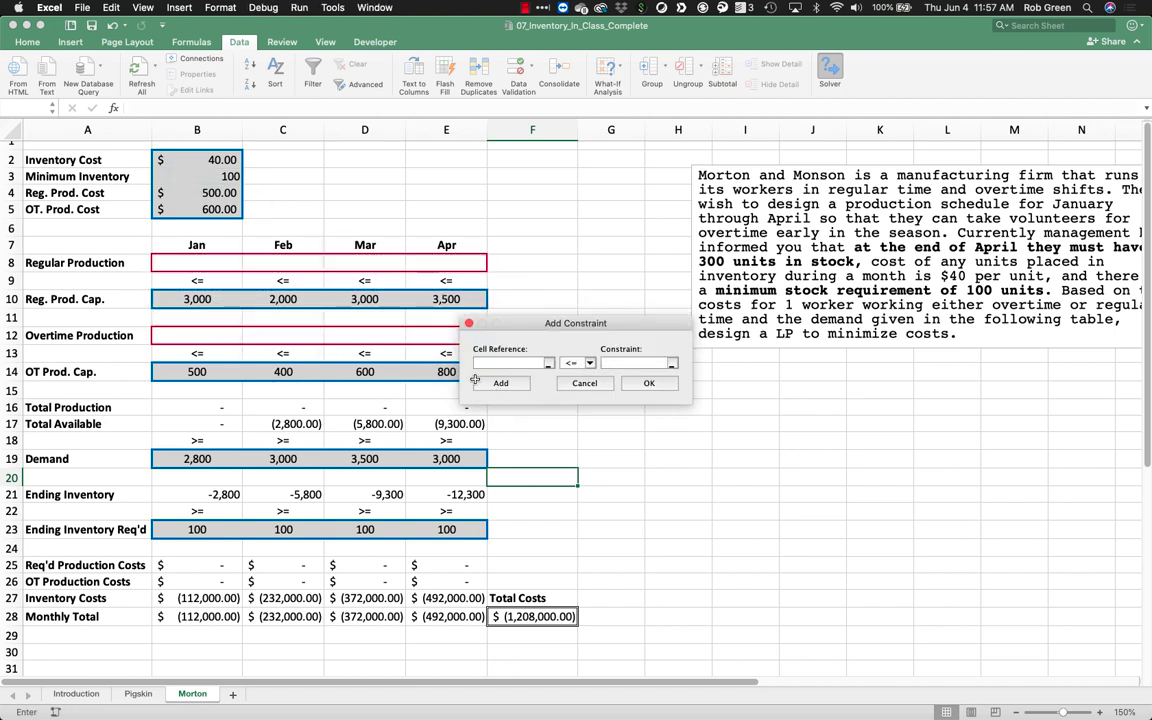
Add a constraint keeping overtime production B12:E12 <= the overtime capacity B14:E14
{"action": "left_click_drag", "start_coordinate": [219, 335], "coordinate": [450, 340]}
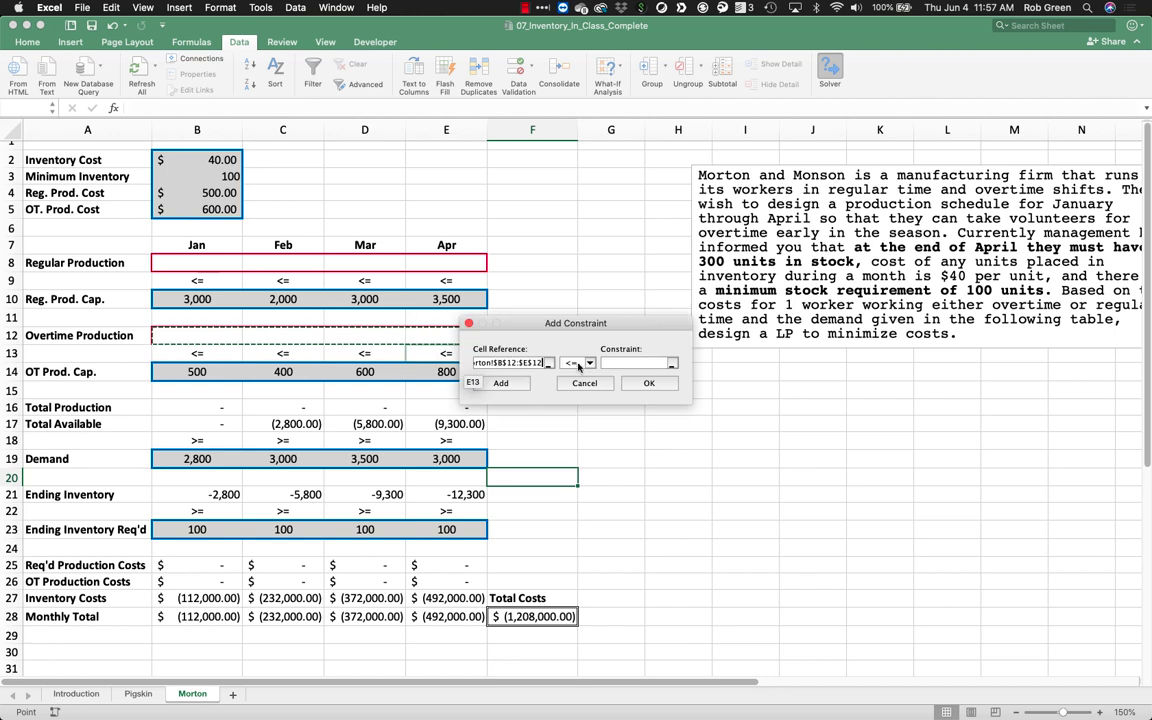
{"action": "left_click_drag", "start_coordinate": [222, 371], "coordinate": [450, 372]}
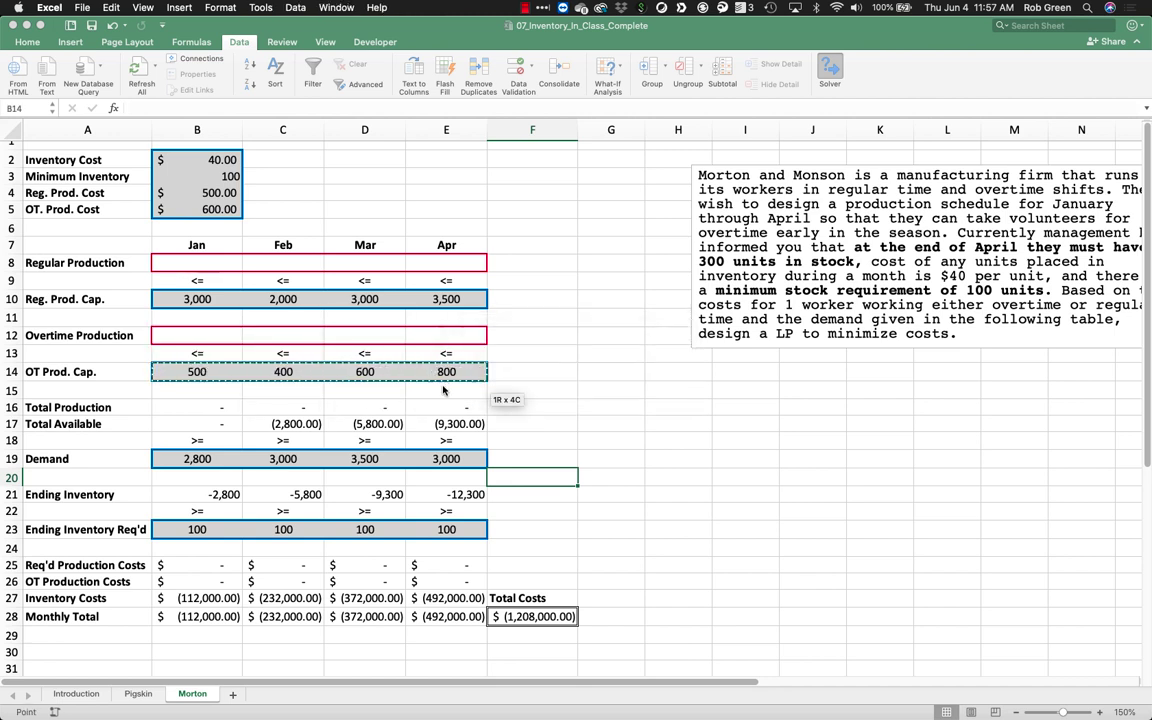
{"action": "left_click", "coordinate": [509, 386]}
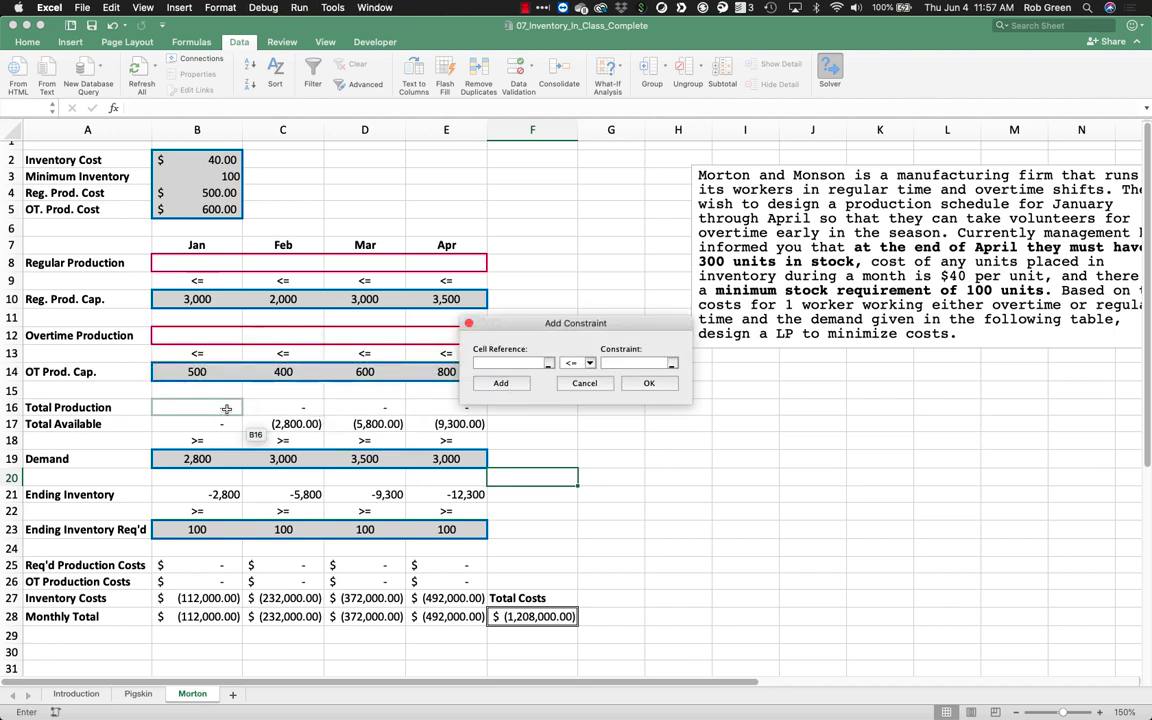
Add a constraint requiring total available B17:E17 >= demand B19:E19
{"action": "left_click_drag", "start_coordinate": [222, 423], "coordinate": [481, 426]}
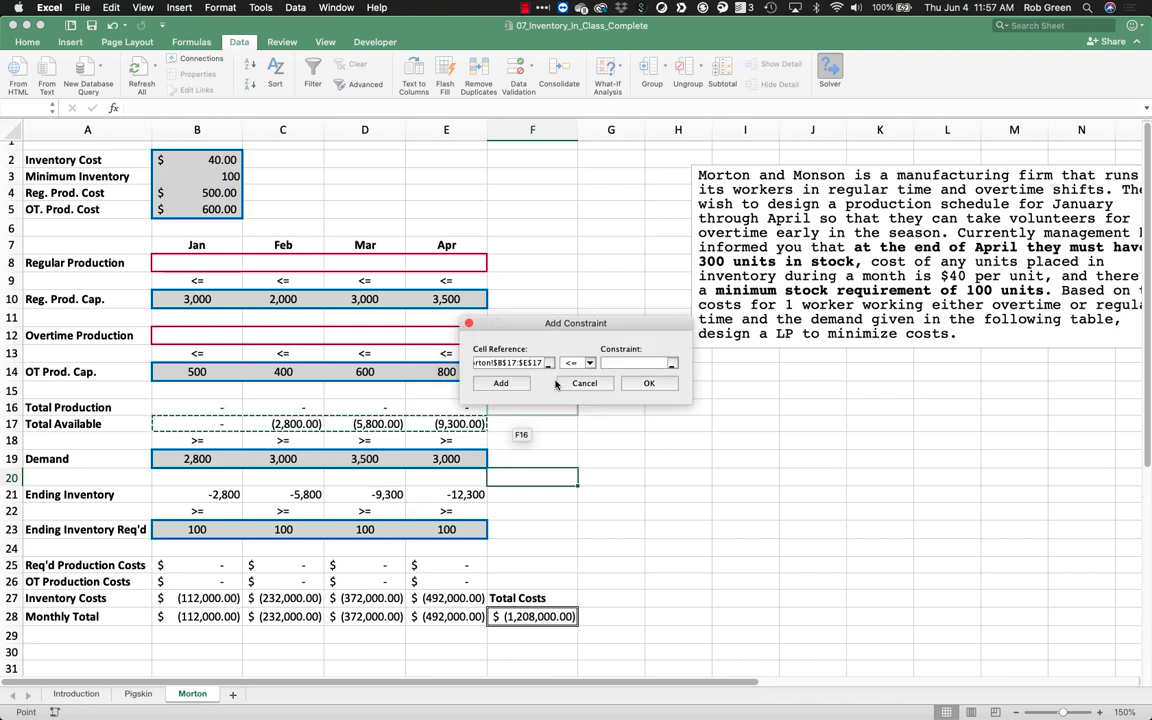
{"action": "left_click", "coordinate": [588, 363]}
{"action": "left_click", "coordinate": [577, 395]}
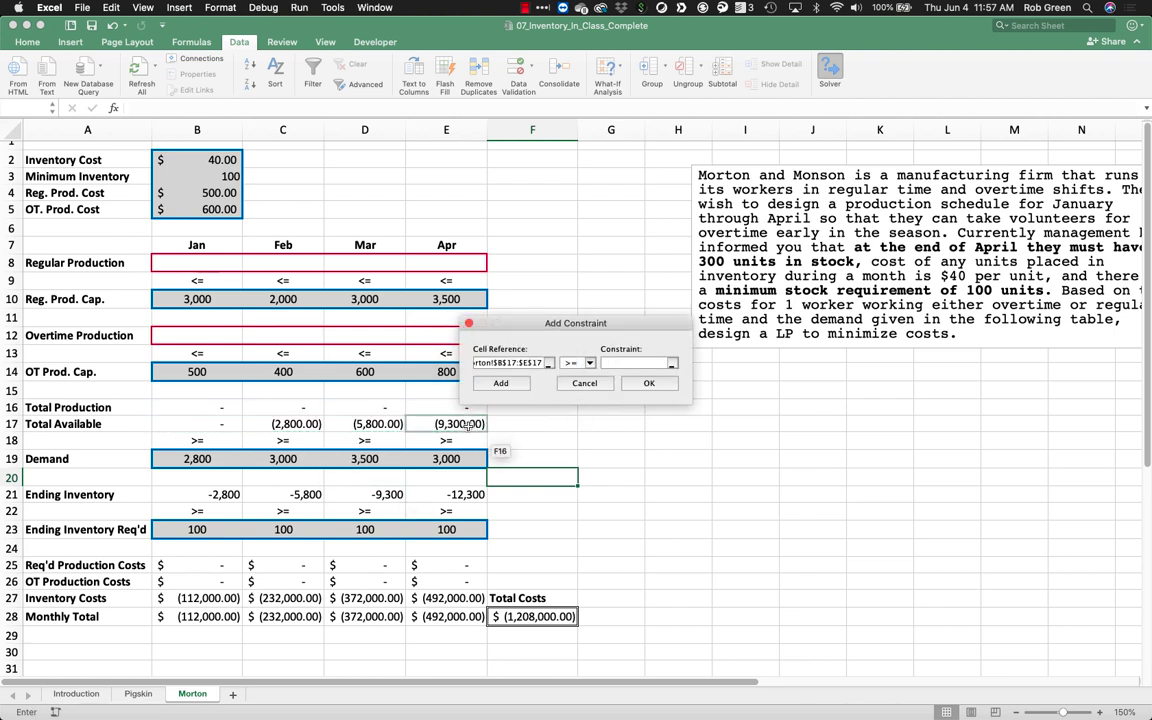
{"action": "left_click_drag", "start_coordinate": [440, 458], "coordinate": [165, 460]}
{"action": "left_click", "coordinate": [499, 384]}
Add a final constraint requiring ending inventory B21:E21 >= the required ending inventory B23:E23, and return to the Solver parameters
{"action": "left_click_drag", "start_coordinate": [215, 494], "coordinate": [460, 494]}
{"action": "left_click", "coordinate": [590, 363]}
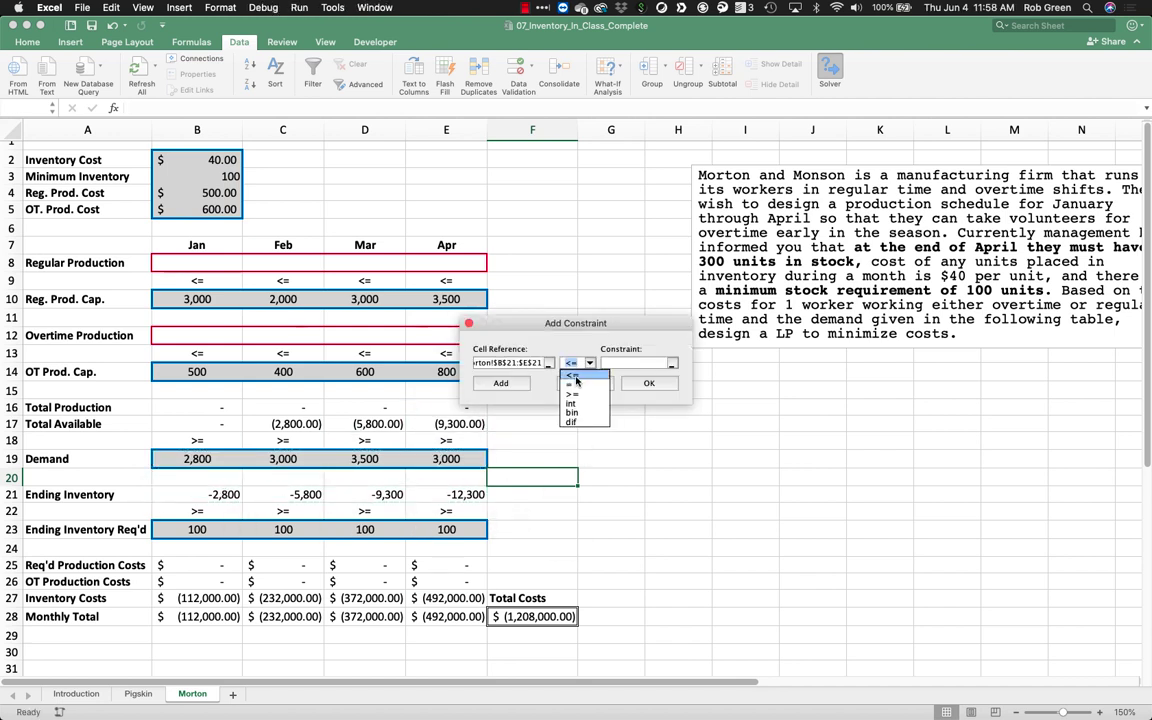
{"action": "left_click", "coordinate": [577, 395]}
{"action": "left_click_drag", "start_coordinate": [200, 529], "coordinate": [444, 527]}
{"action": "left_click", "coordinate": [640, 385]}
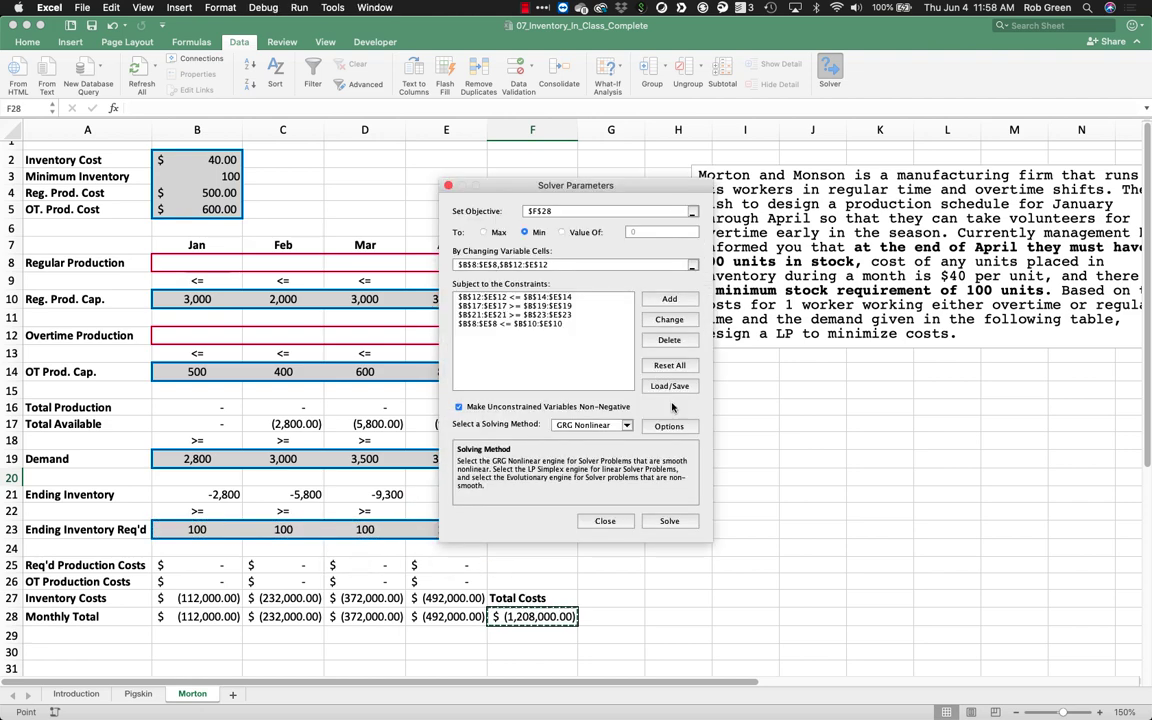
Choose Simplex LP as the solving method, solve the model and keep the Solver solution
{"action": "left_click_drag", "start_coordinate": [628, 191], "coordinate": [880, 186]}
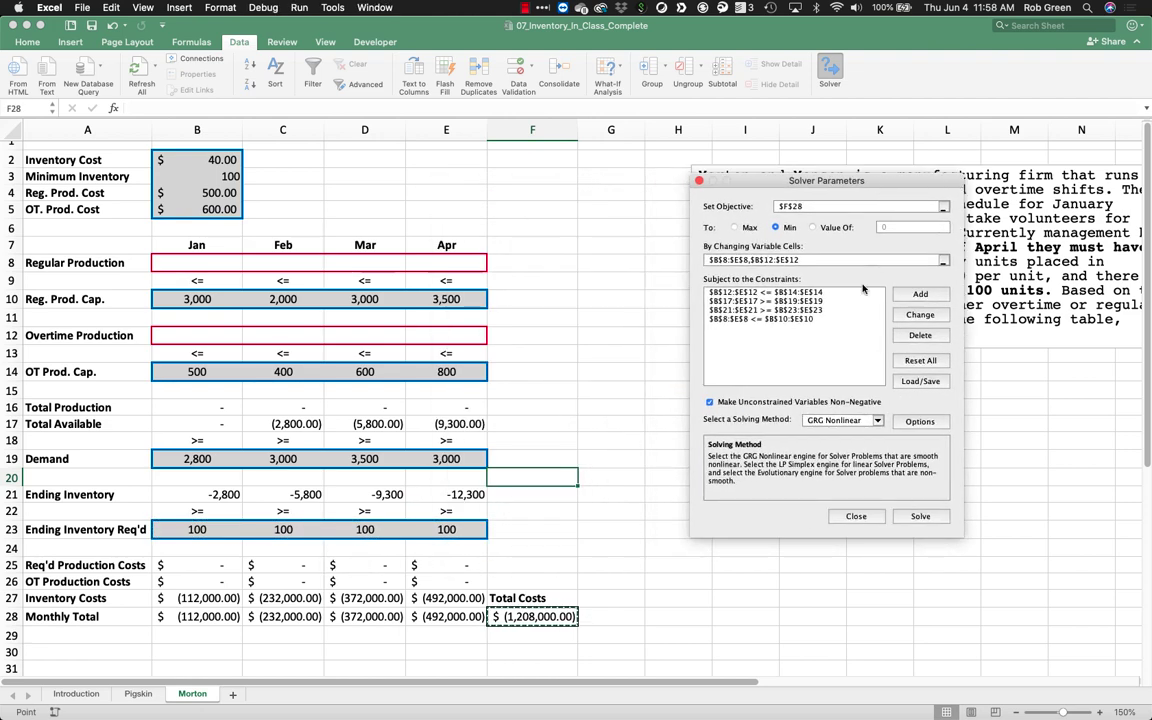
{"action": "left_click", "coordinate": [840, 420]}
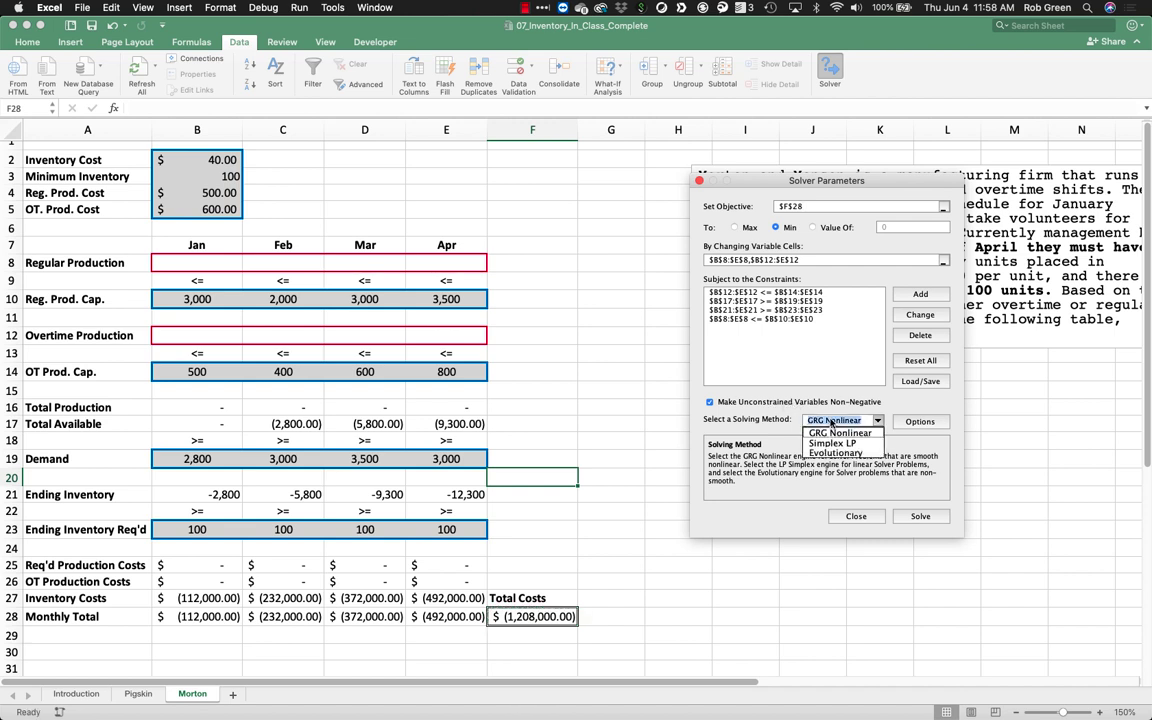
{"action": "left_click", "coordinate": [834, 442]}
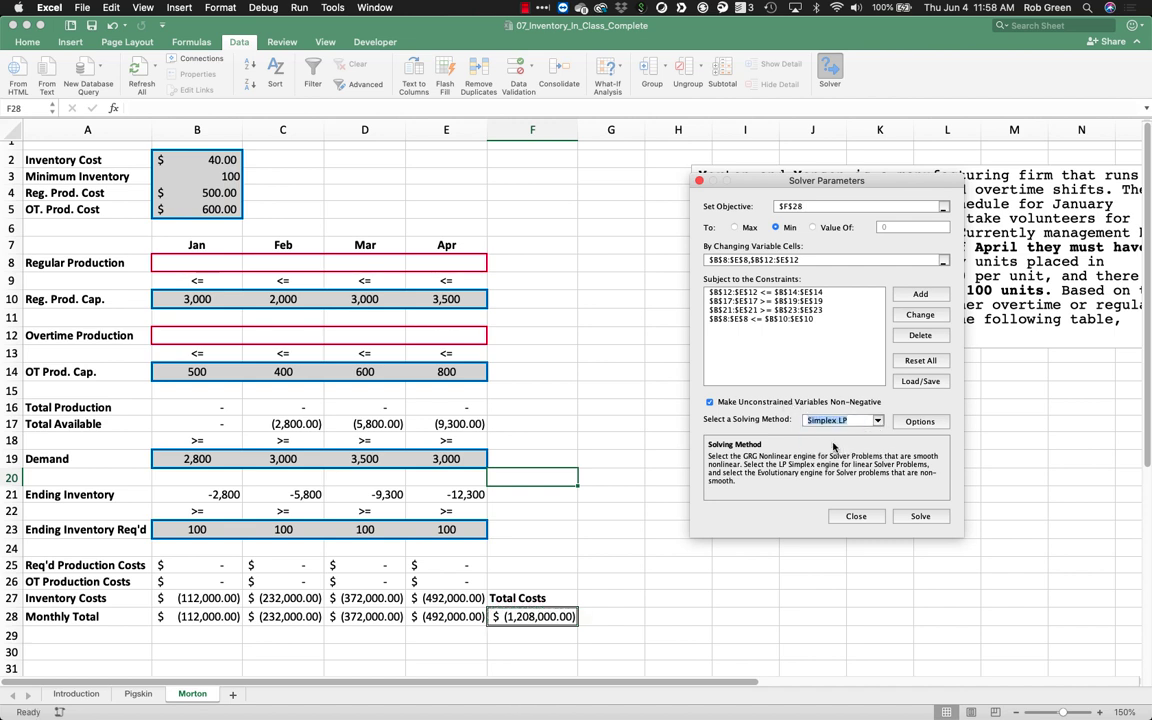
{"action": "left_click", "coordinate": [913, 517]}
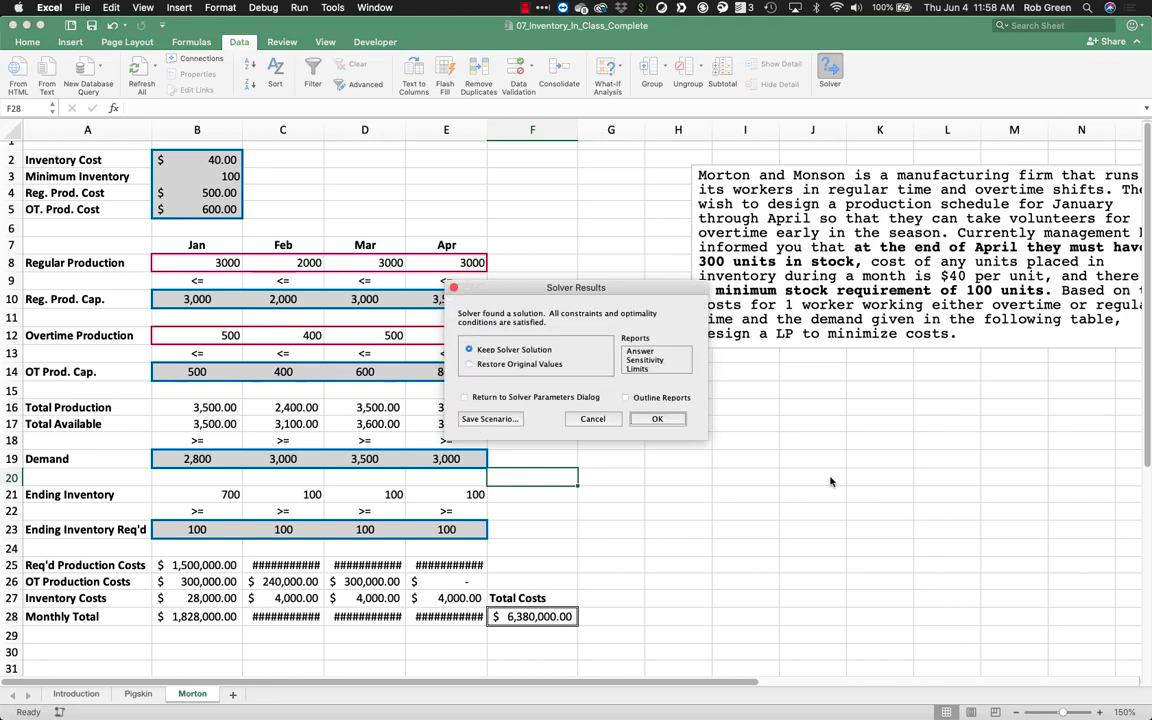
{"action": "left_click", "coordinate": [657, 418]}
{"action": "left_click_drag", "start_coordinate": [611, 130], "coordinate": [87, 127]}
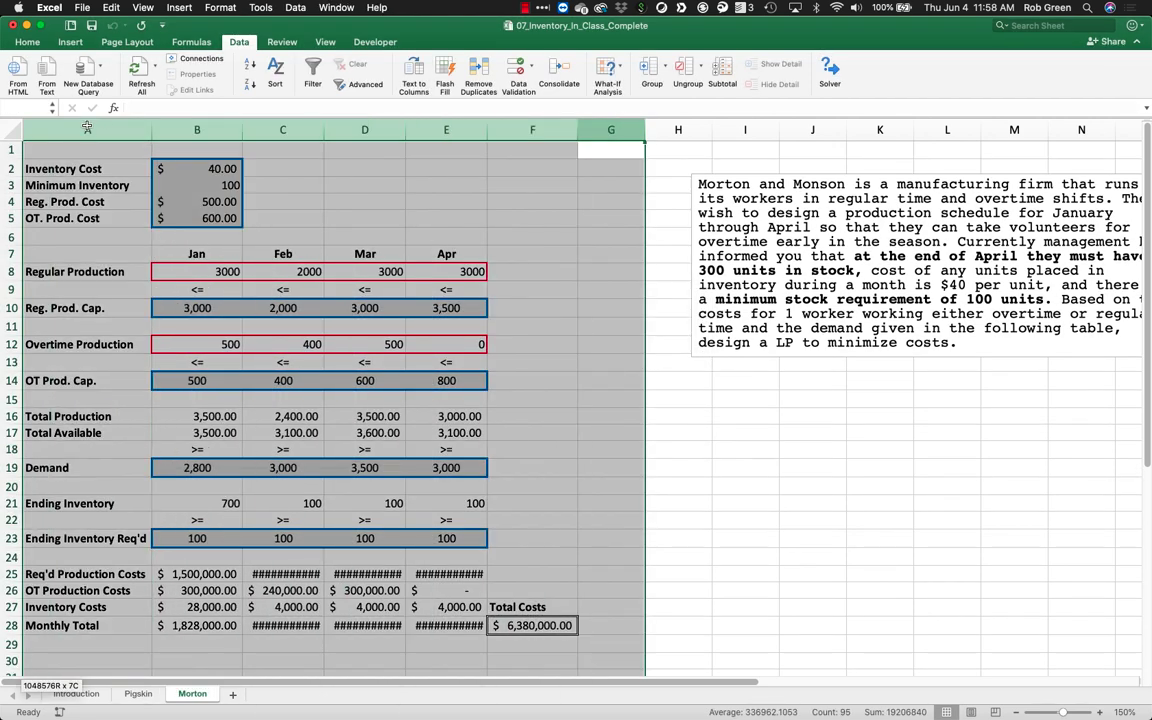
{"action": "left_click", "coordinate": [152, 129]}
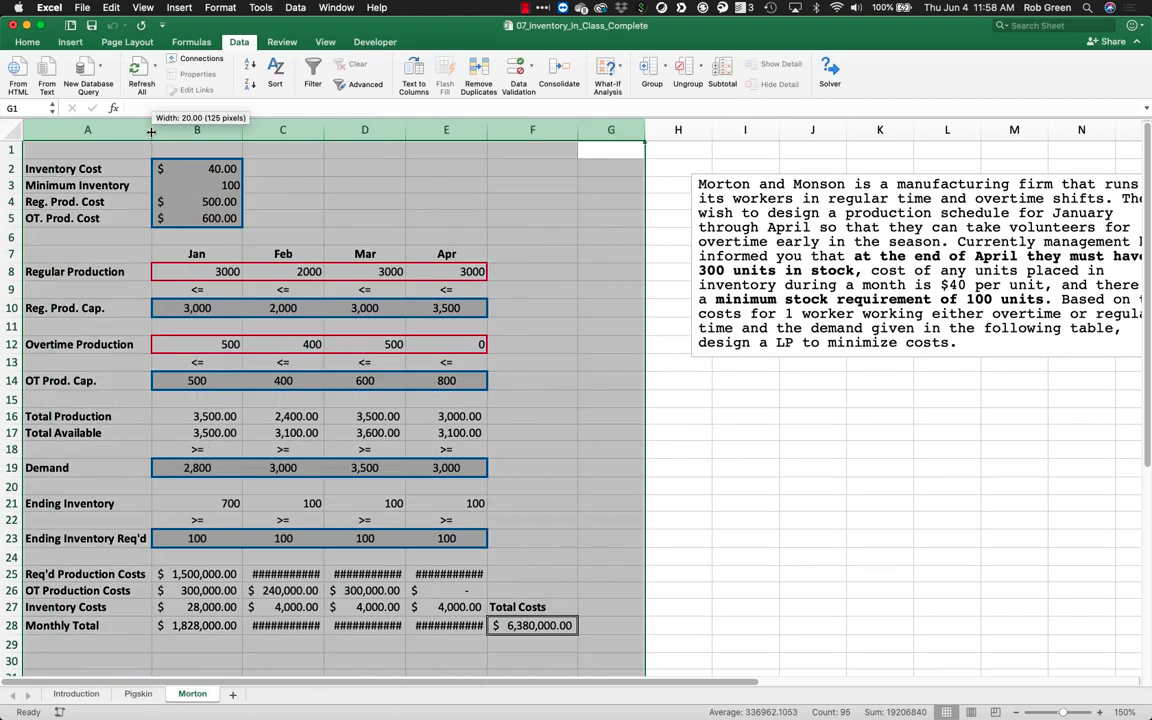
{"action": "left_click", "coordinate": [577, 512]}
Autofit the widths of columns B through E so the monthly costs display in full
{"action": "left_click_drag", "start_coordinate": [446, 130], "coordinate": [245, 125]}
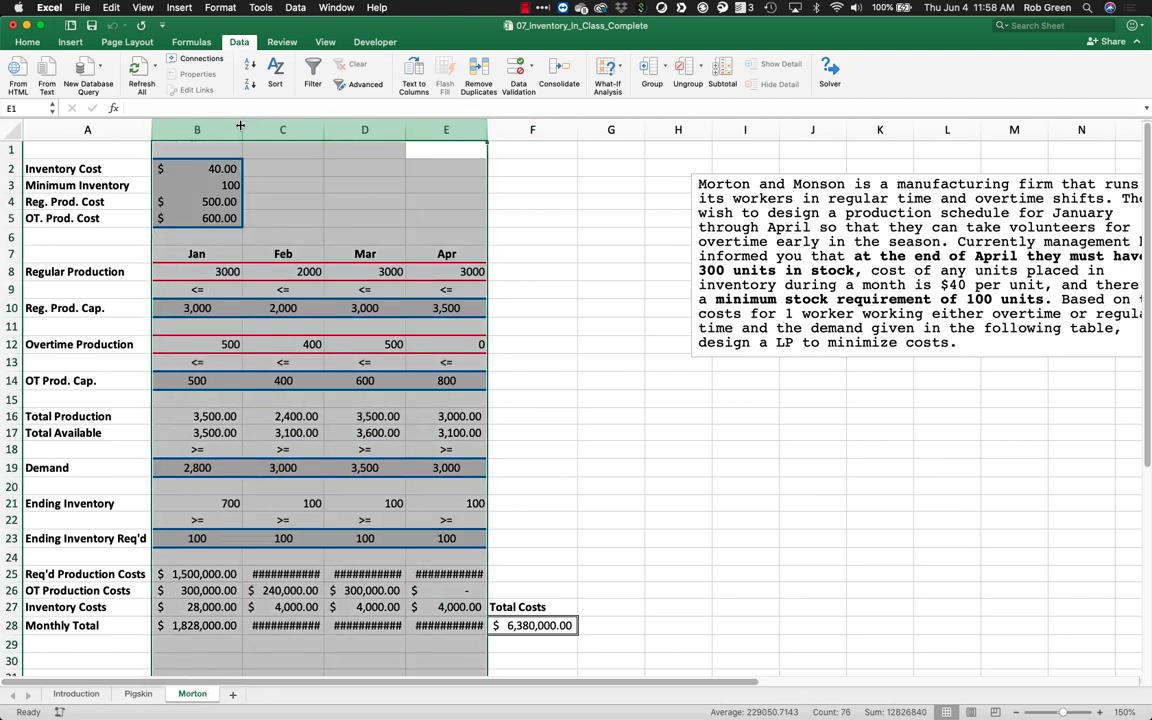
{"action": "double_click", "coordinate": [241, 125]}
{"action": "left_click", "coordinate": [568, 394]}
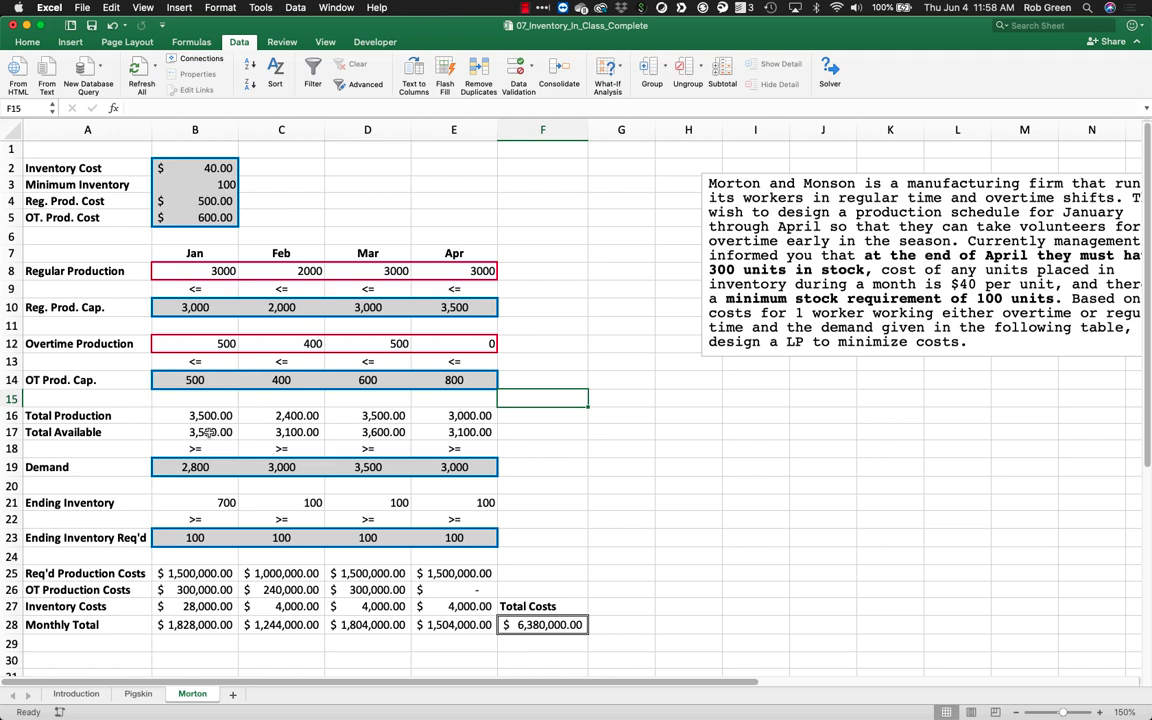
Examine the solution by comparing total available with demand, overtime and regular production with their capacities, and the monthly ending inventory
{"action": "left_click_drag", "start_coordinate": [206, 432], "coordinate": [474, 470]}
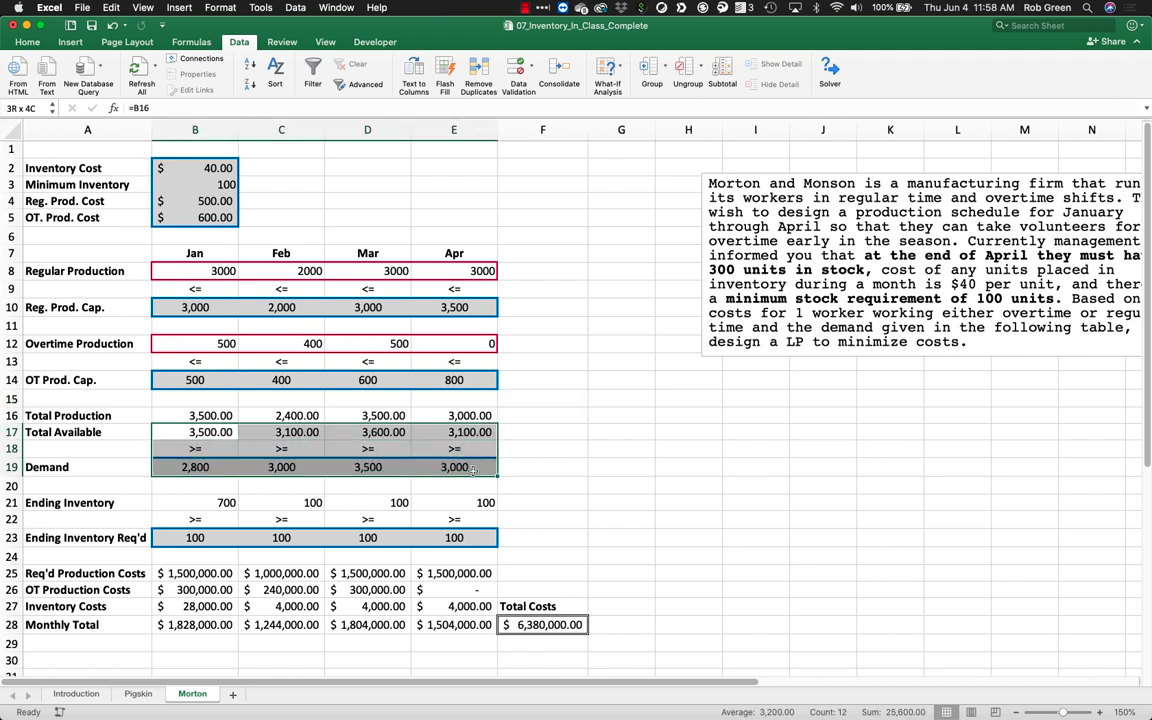
{"action": "left_click", "coordinate": [458, 450]}
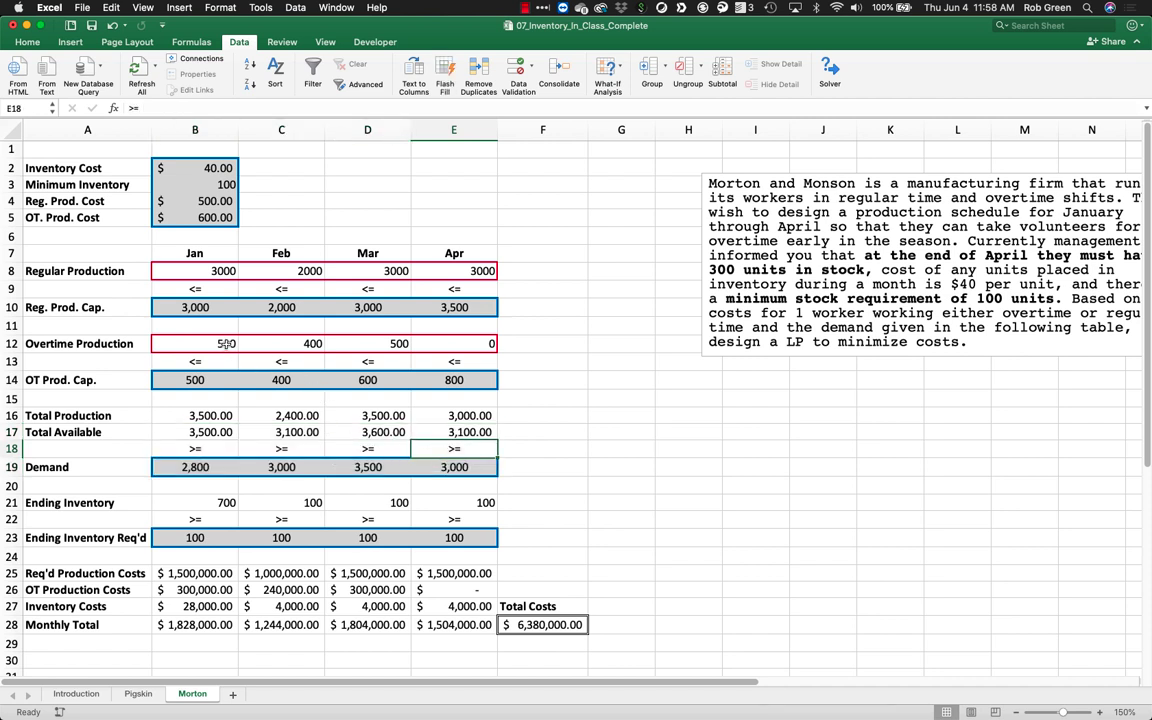
{"action": "left_click_drag", "start_coordinate": [226, 343], "coordinate": [459, 378]}
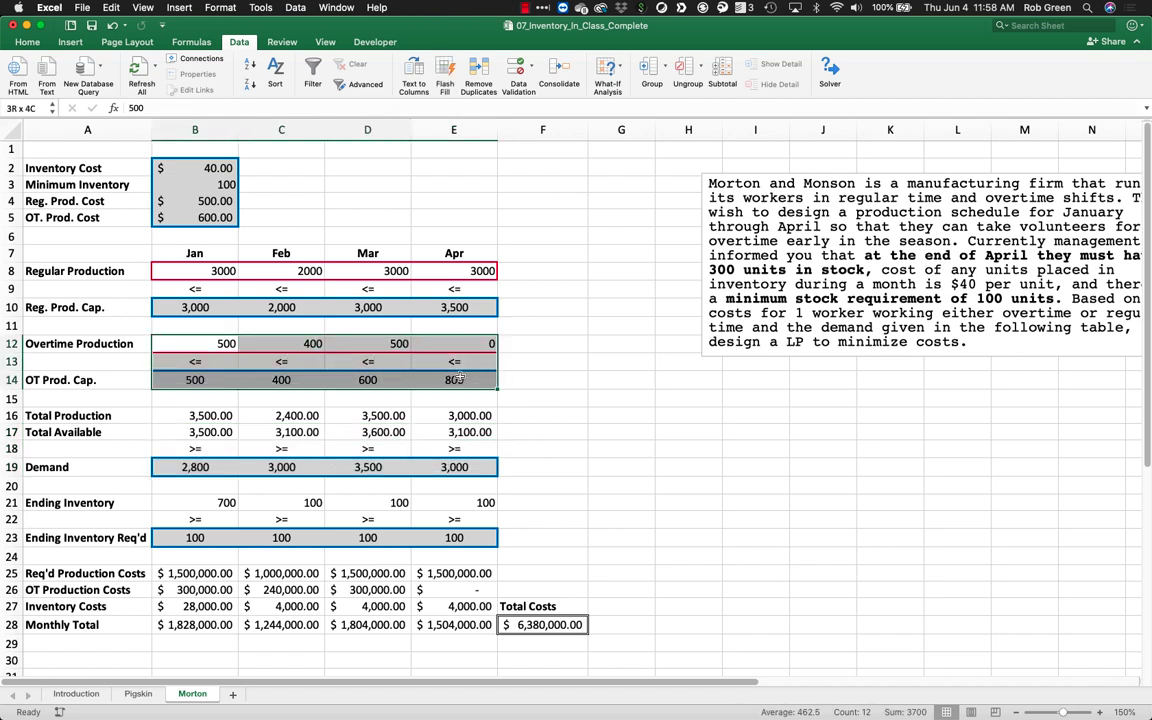
{"action": "left_click_drag", "start_coordinate": [453, 272], "coordinate": [186, 307]}
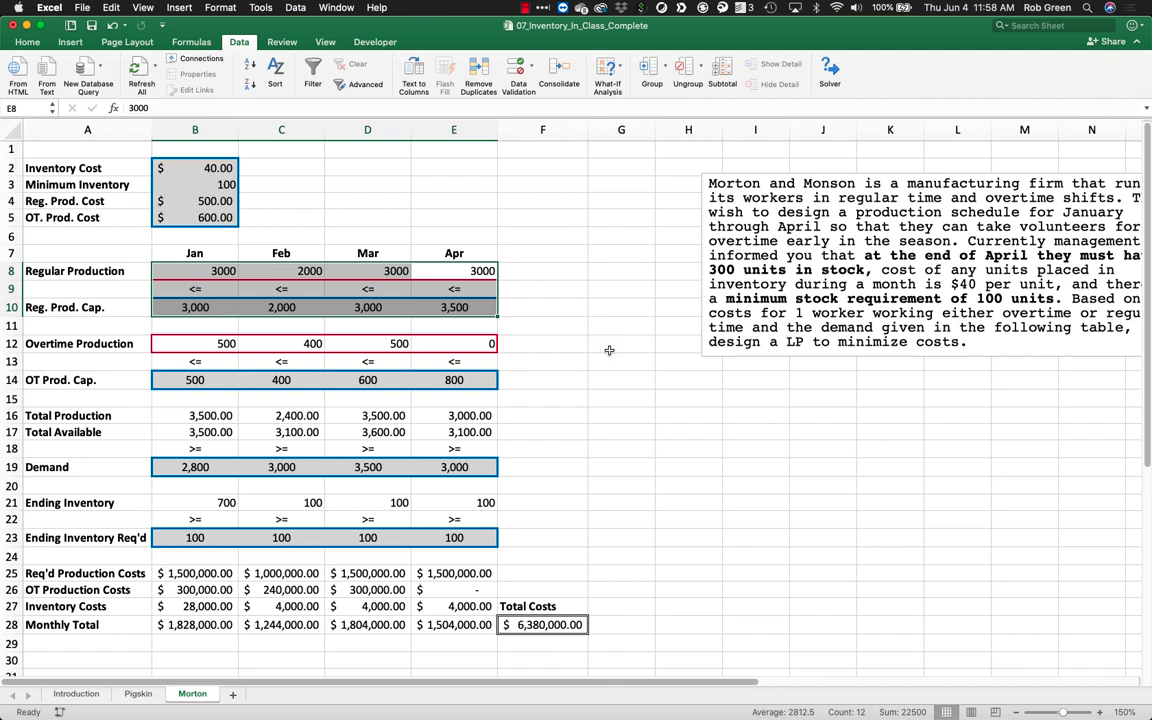
{"action": "left_click", "coordinate": [609, 350]}
{"action": "left_click", "coordinate": [199, 503]}
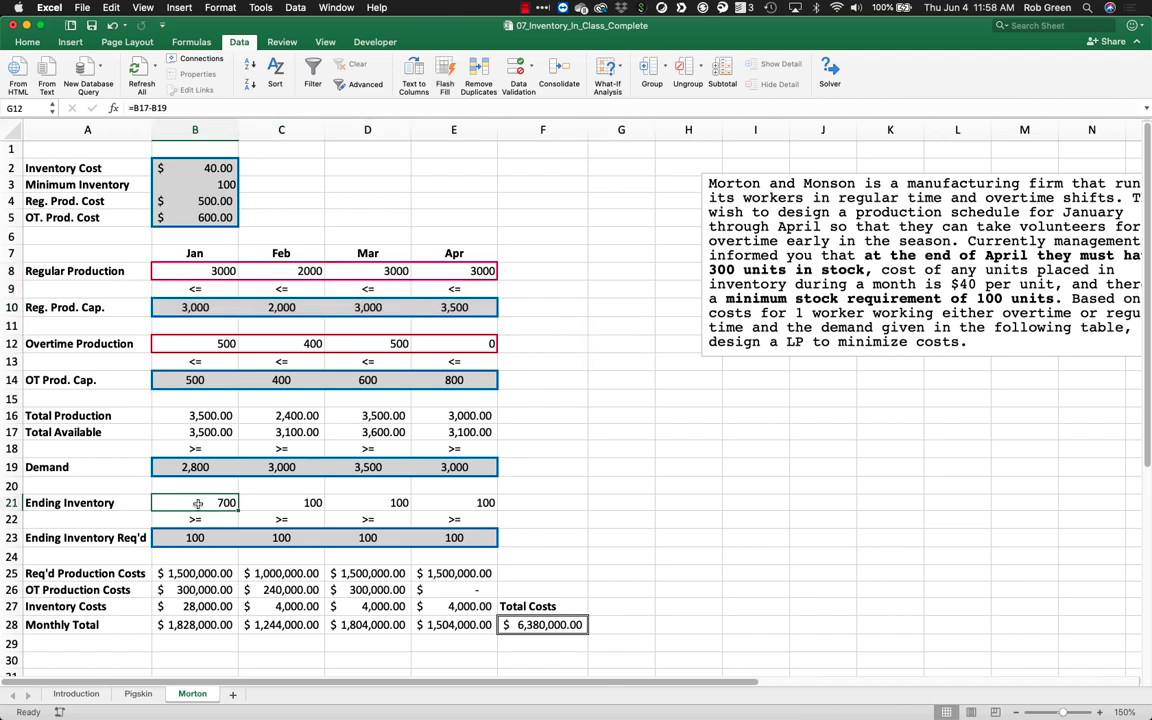
{"action": "left_click_drag", "start_coordinate": [220, 504], "coordinate": [460, 505]}
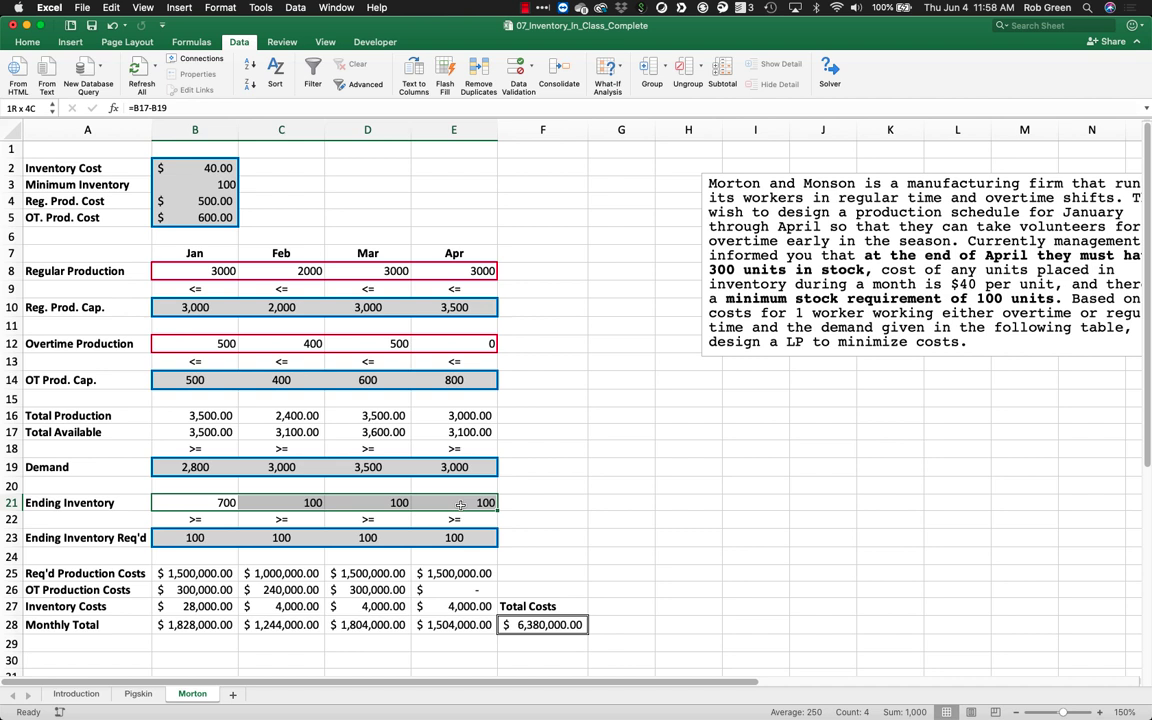
{"action": "left_click_drag", "start_coordinate": [460, 505], "coordinate": [460, 505]}
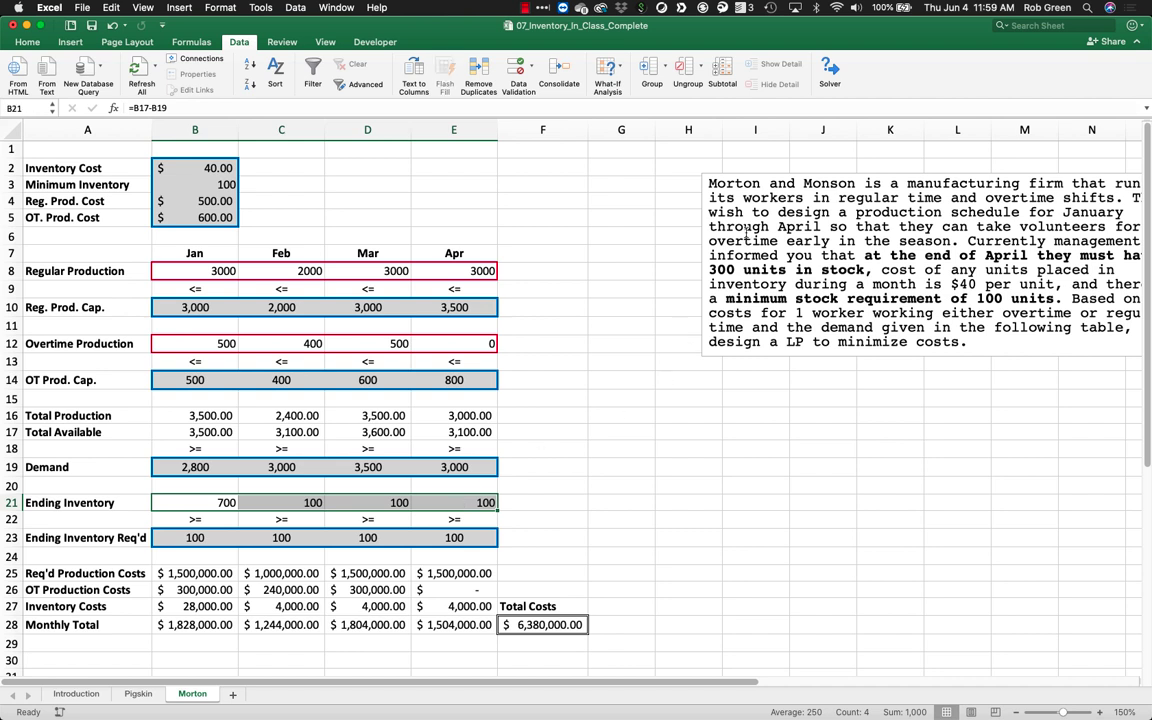
Move the problem description text box closer to the model so its full text fits, and check the end-of-April stock requirement
{"action": "left_click", "coordinate": [758, 174]}
{"action": "left_click_drag", "start_coordinate": [758, 174], "coordinate": [677, 170]}
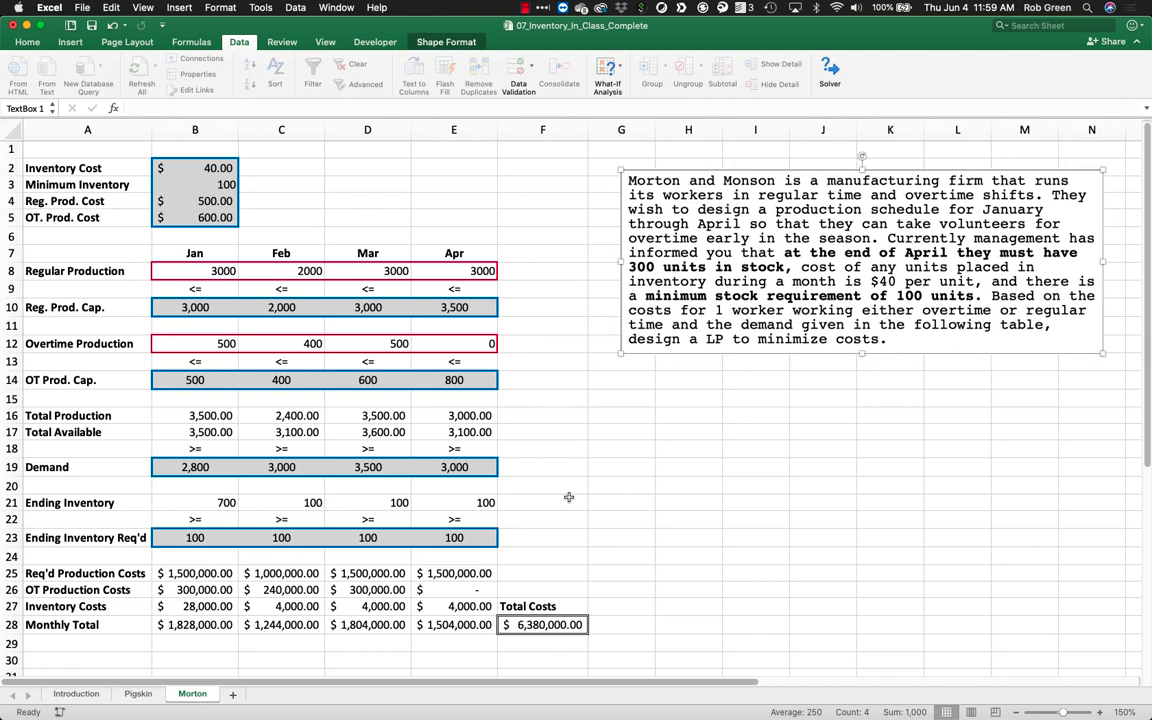
{"action": "left_click_drag", "start_coordinate": [880, 253], "coordinate": [778, 281]}
Set April's required ending inventory in E23 to 300
{"action": "left_click", "coordinate": [463, 540]}
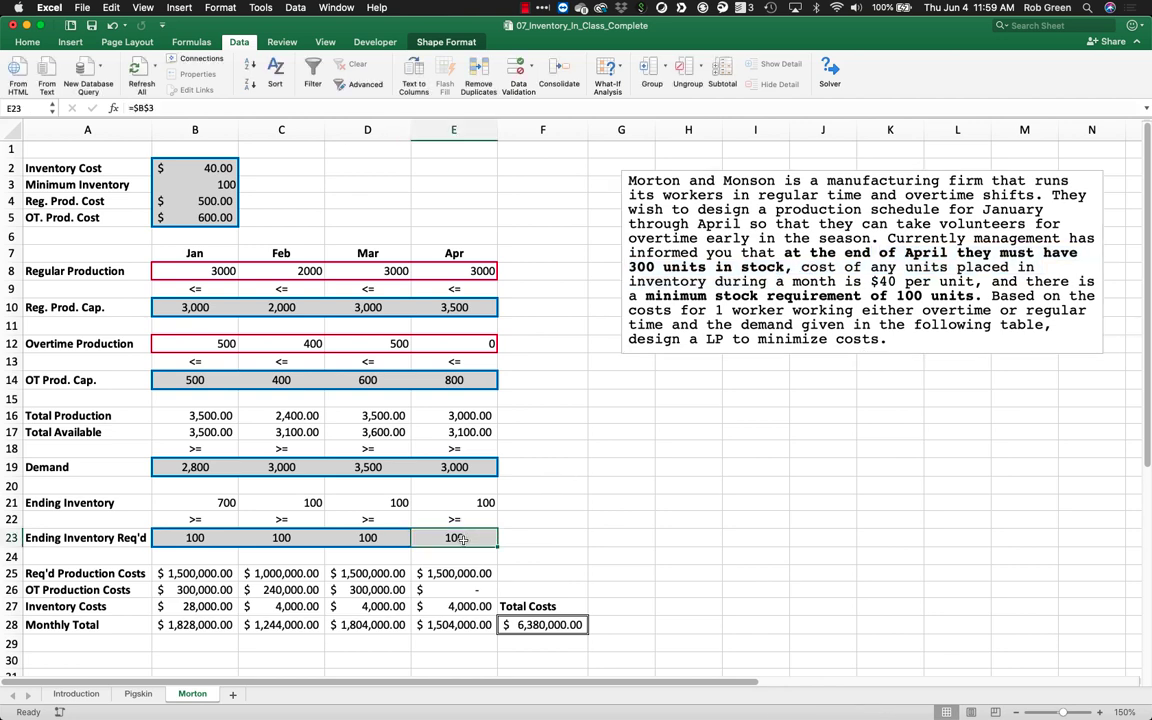
{"action": "type", "text": "300"}
{"action": "key", "text": "Return"}
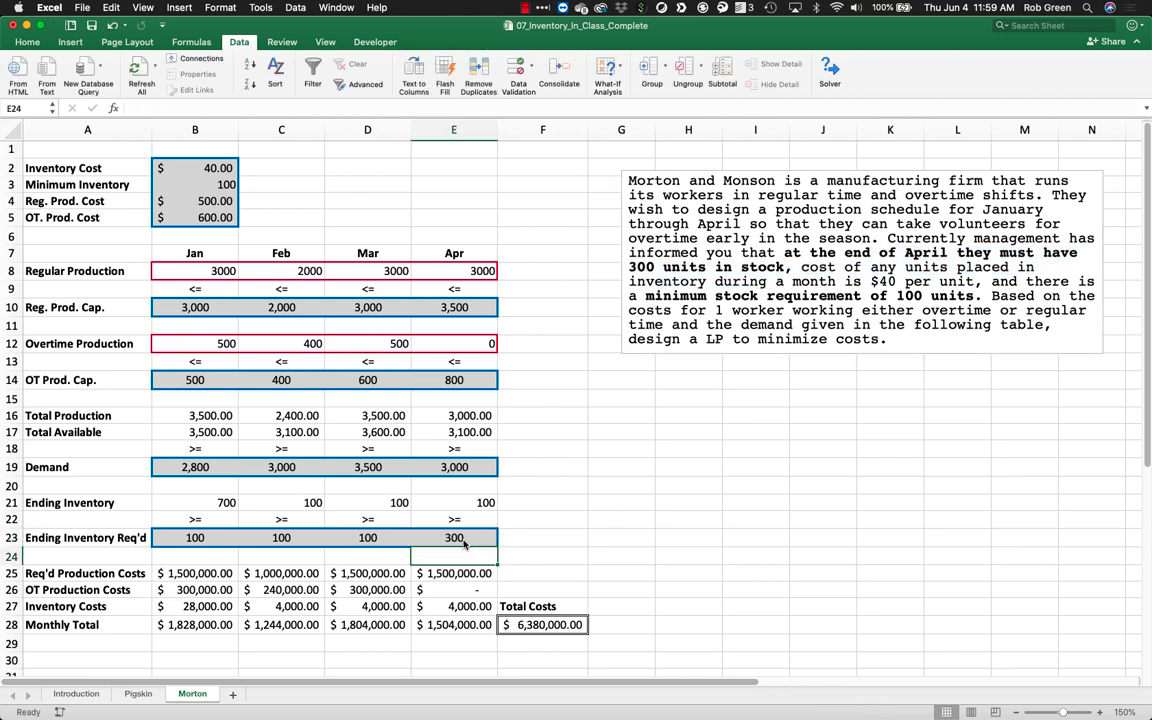
Re-solve the production model with Solver, keep the solution, and compare April's ending inventory with its required level
{"action": "left_click", "coordinate": [830, 70]}
{"action": "left_click", "coordinate": [669, 525]}
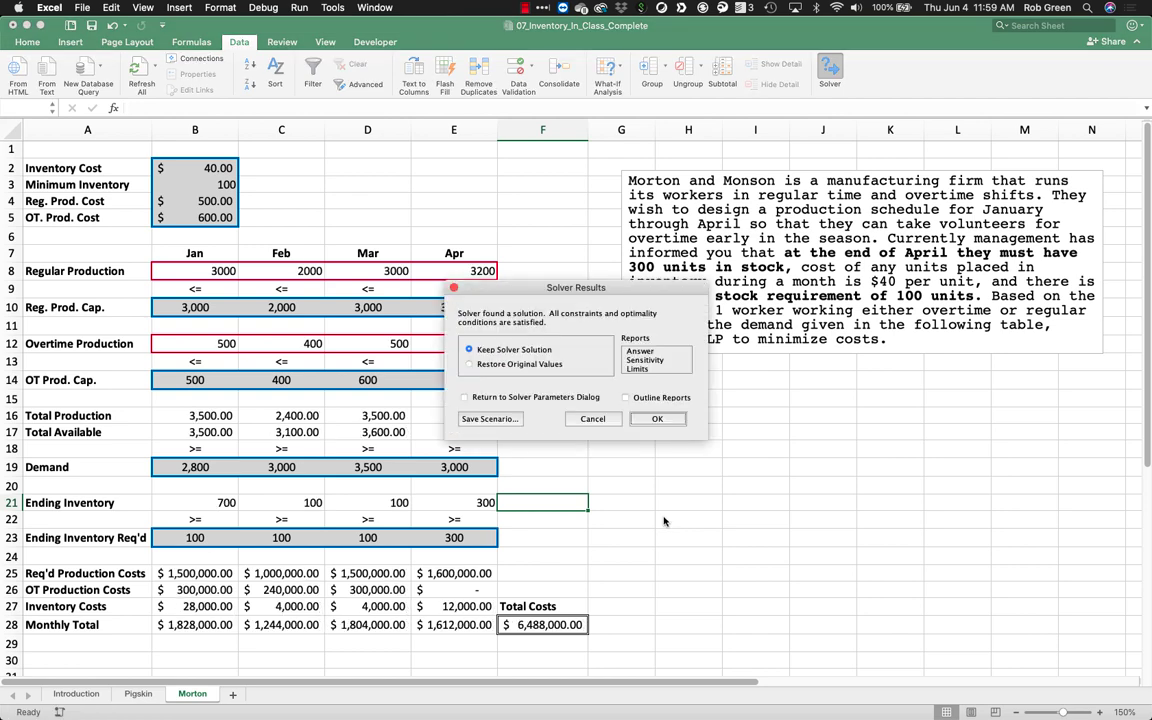
{"action": "left_click", "coordinate": [652, 421]}
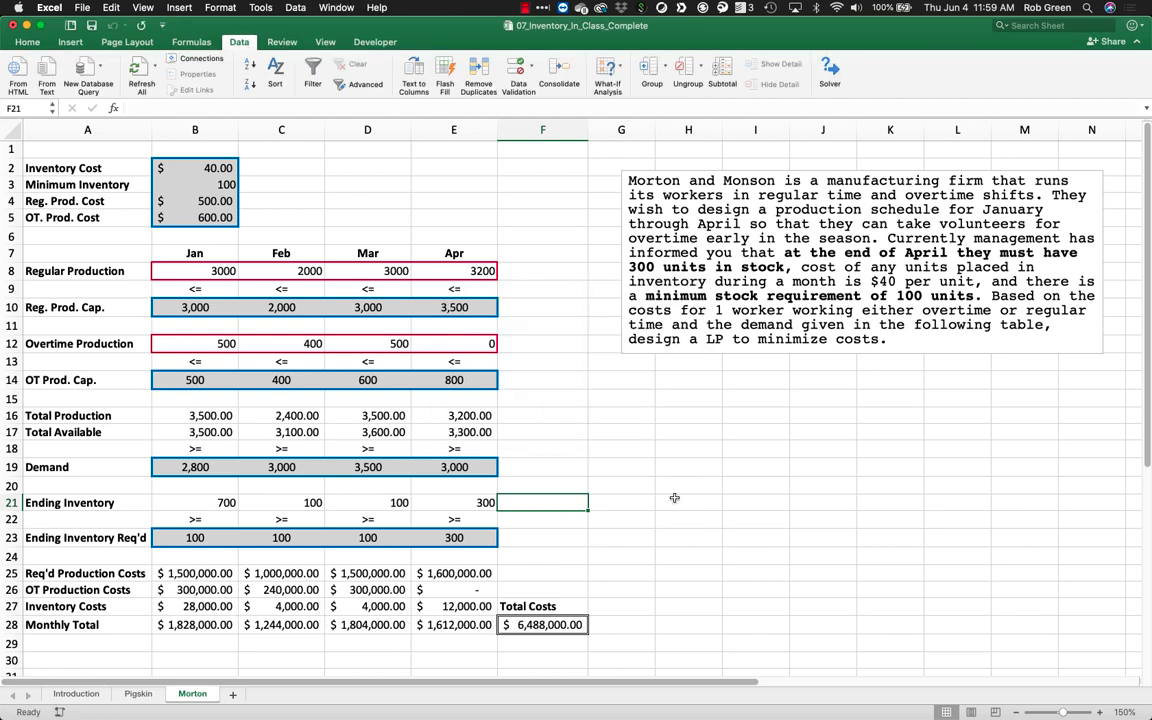
{"action": "left_click", "coordinate": [674, 498]}
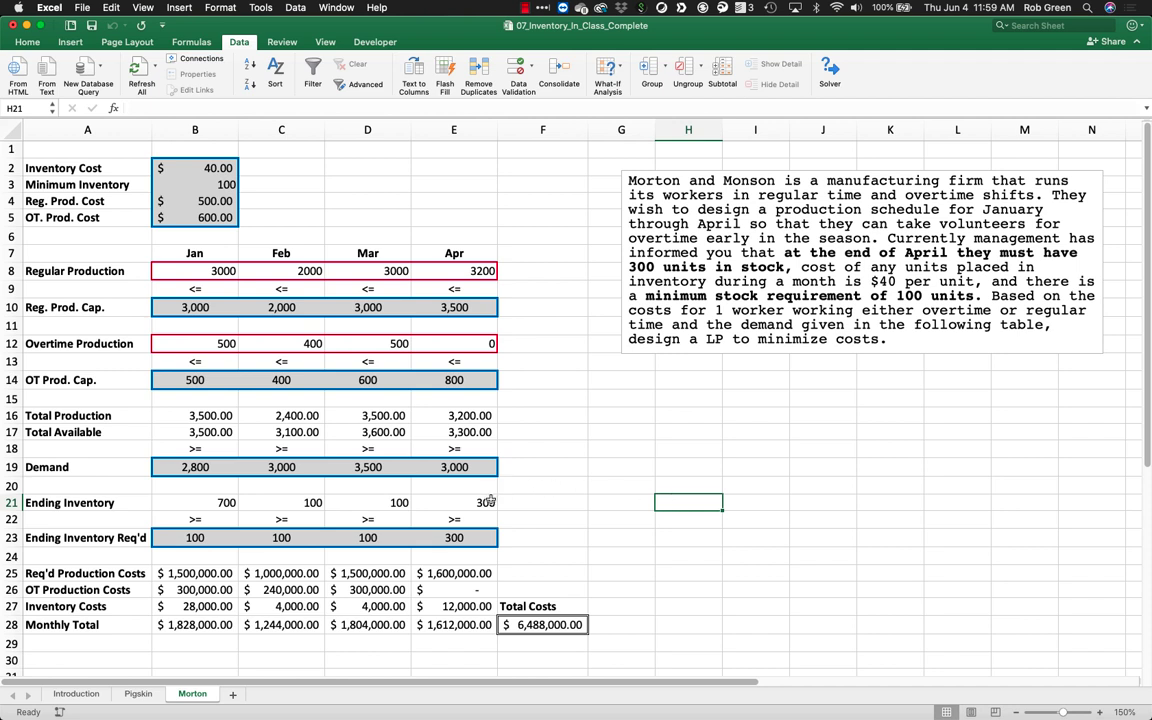
{"action": "left_click_drag", "start_coordinate": [490, 502], "coordinate": [483, 535]}
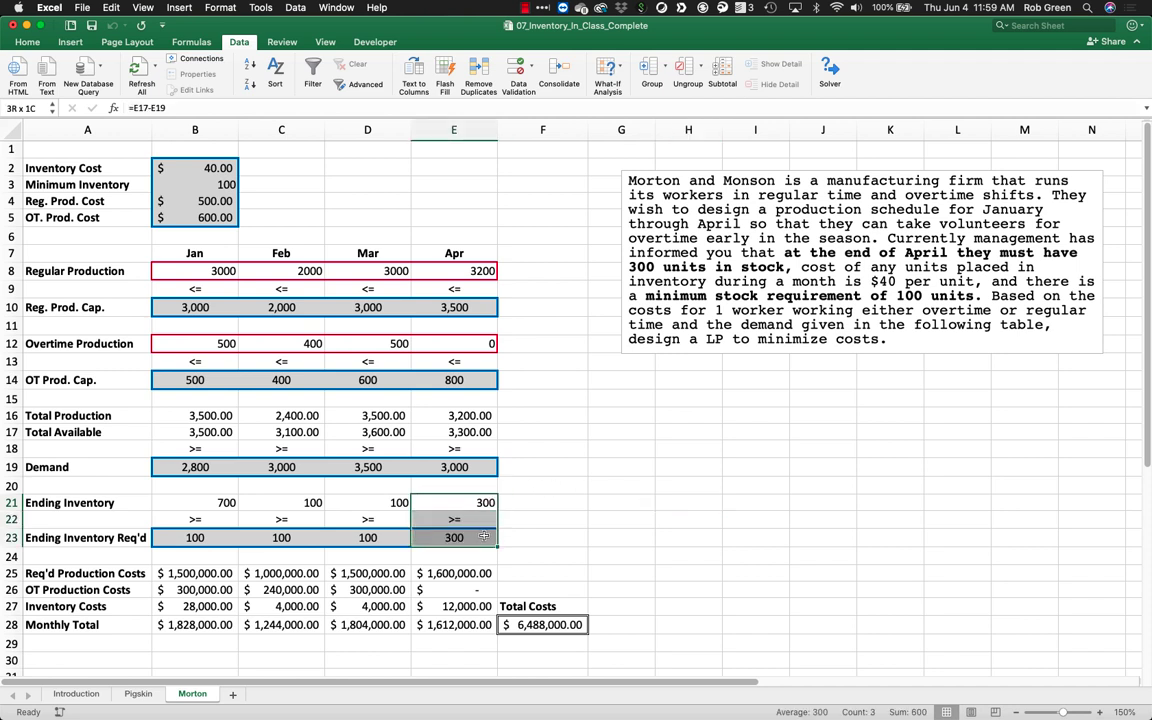
{"action": "left_click_drag", "start_coordinate": [484, 537], "coordinate": [484, 537]}
{"action": "left_click", "coordinate": [632, 537]}
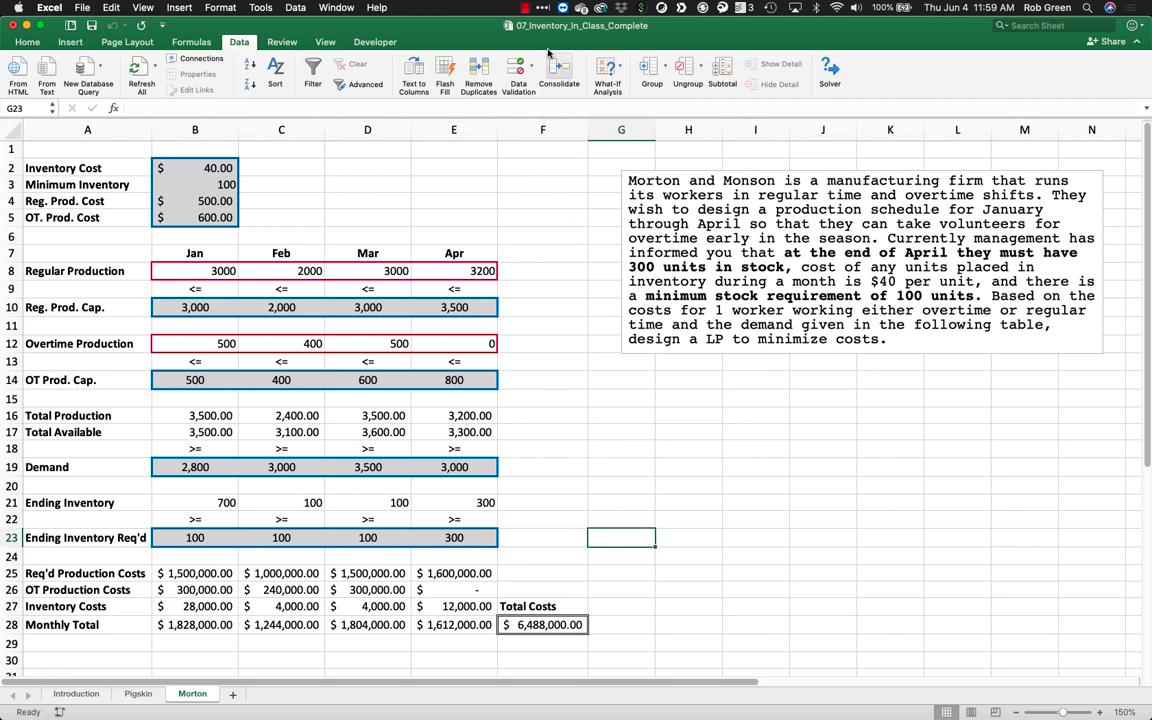
{"action": "left_click", "coordinate": [524, 8]}
{"action": "left_click", "coordinate": [545, 18]}
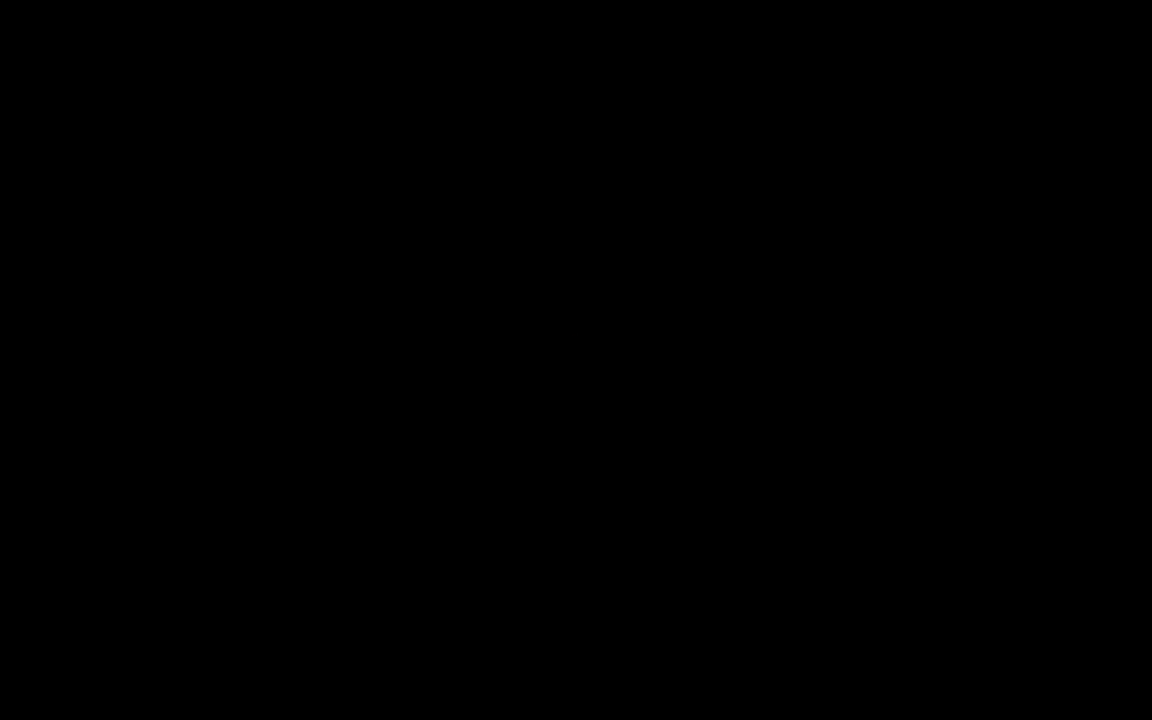